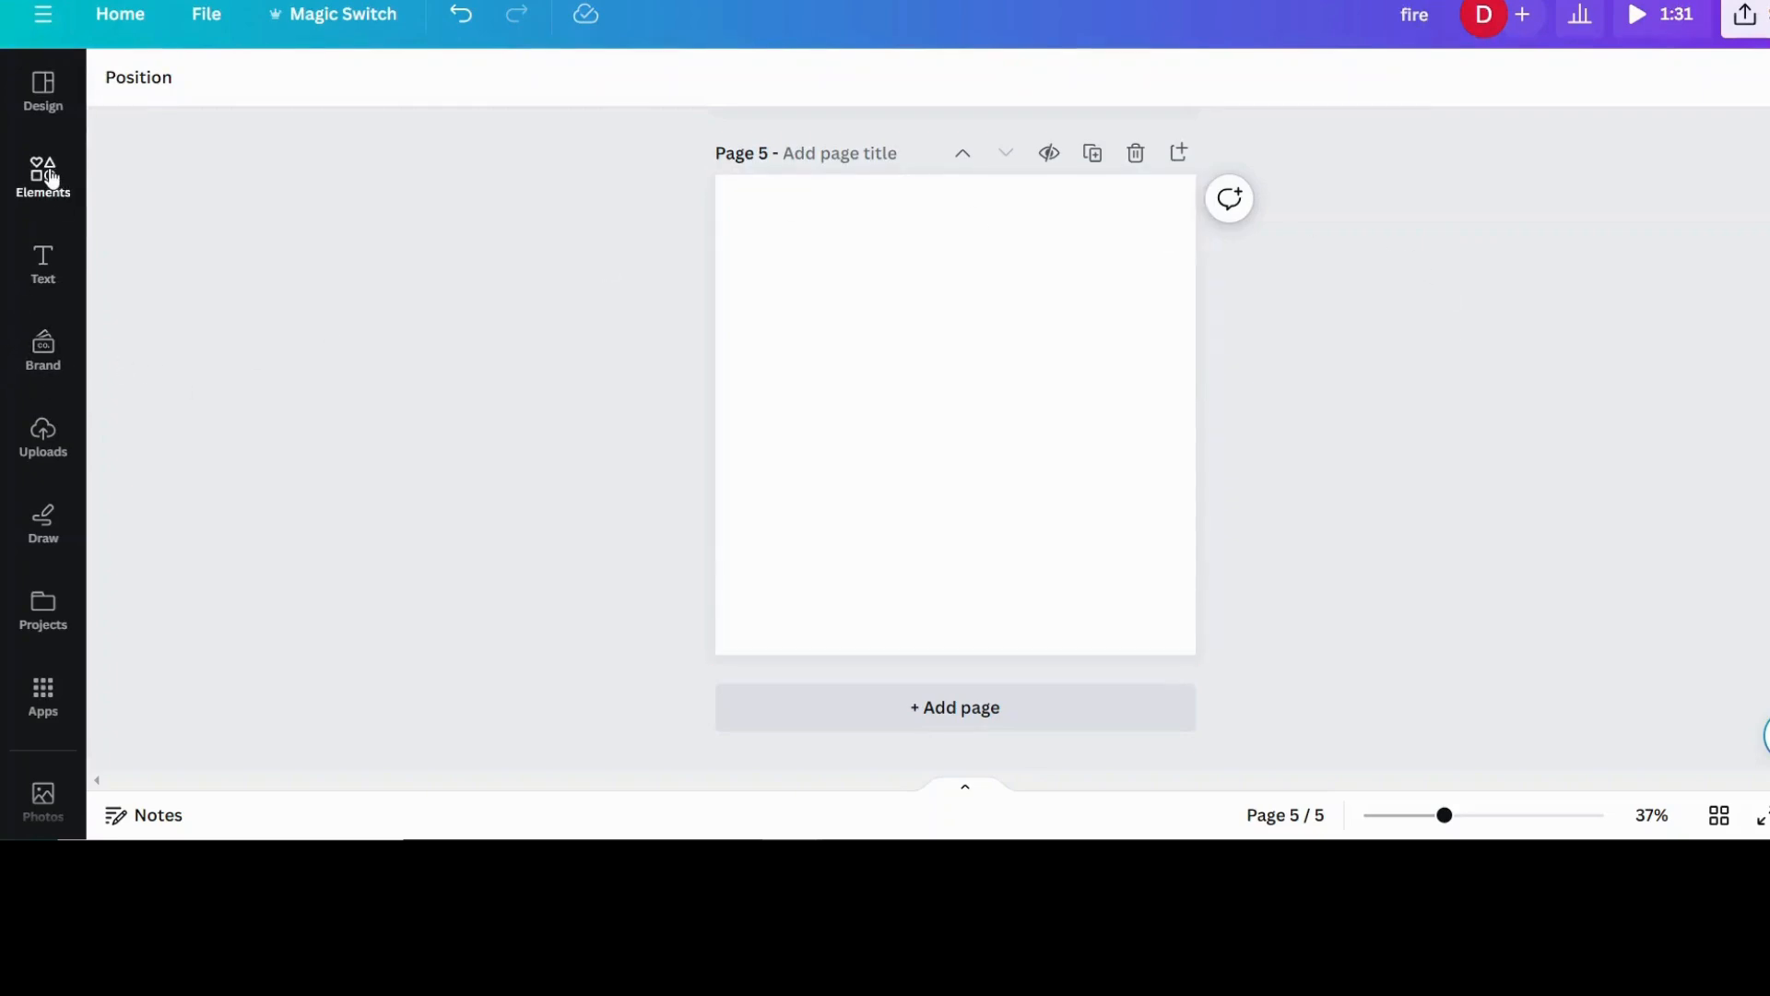
# - Search the elements for "swimming" videos and add the 16.0s freestyle swimmer clip to page 5
pyautogui.click(51, 178)
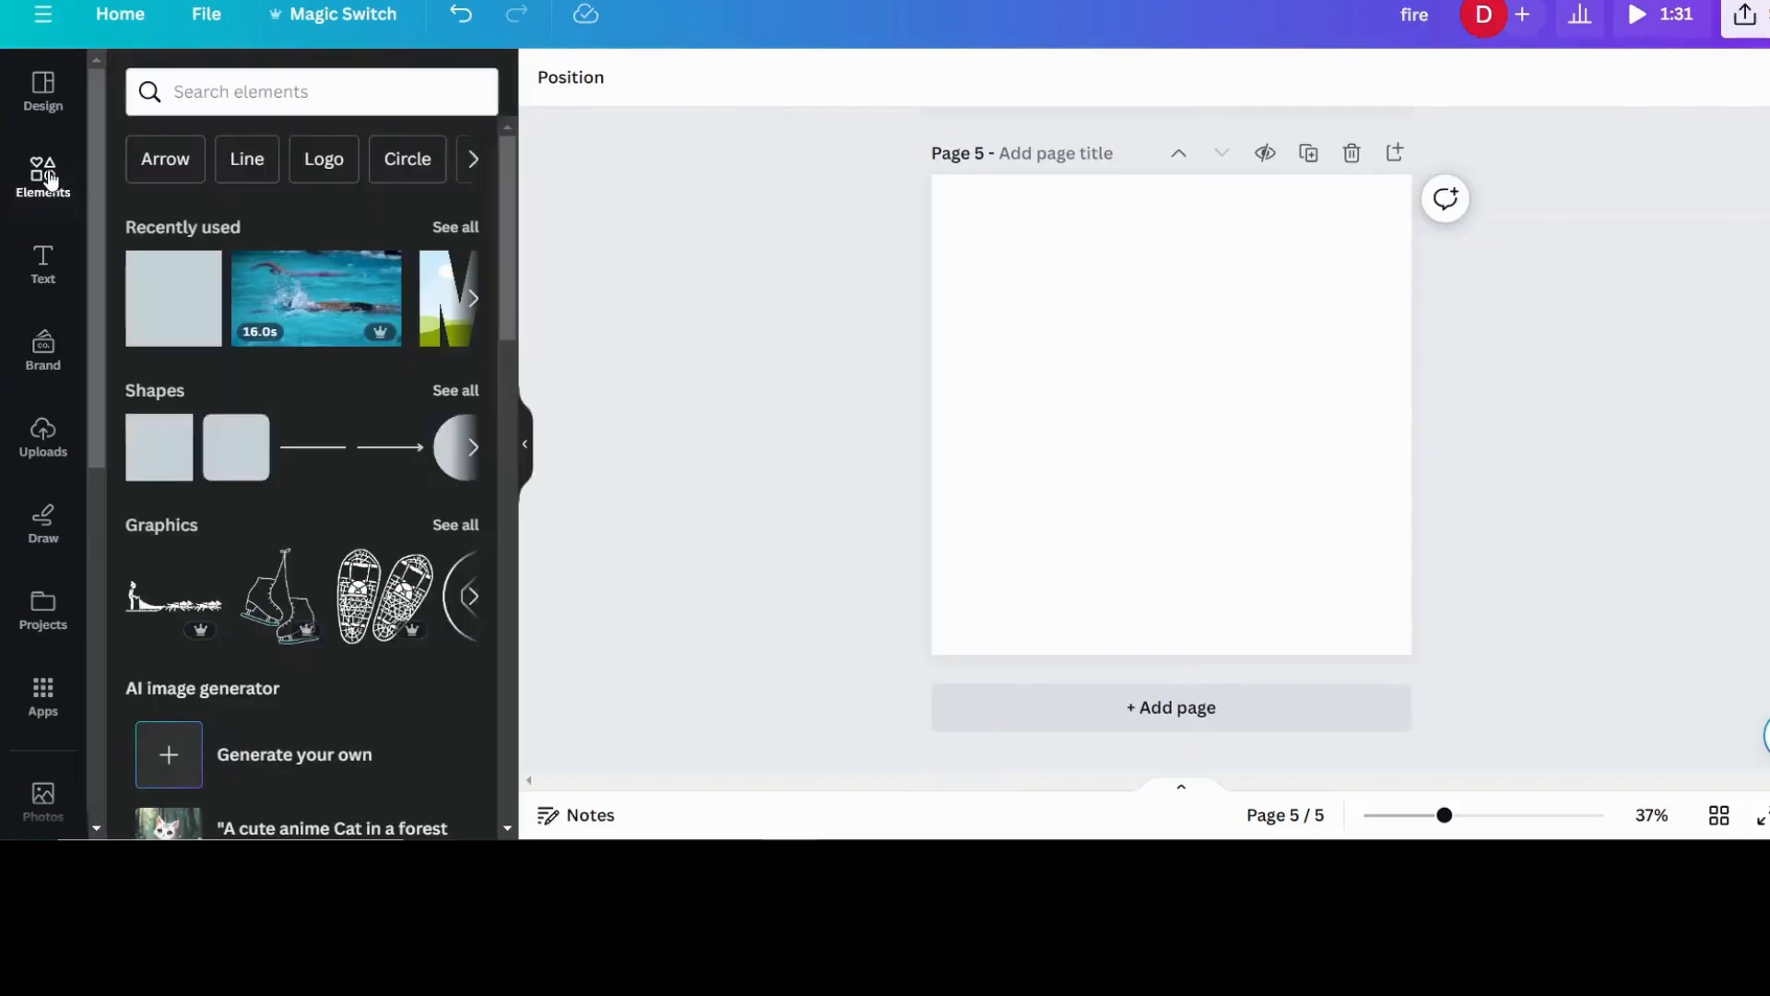
pyautogui.click(279, 92)
pyautogui.write('sw')
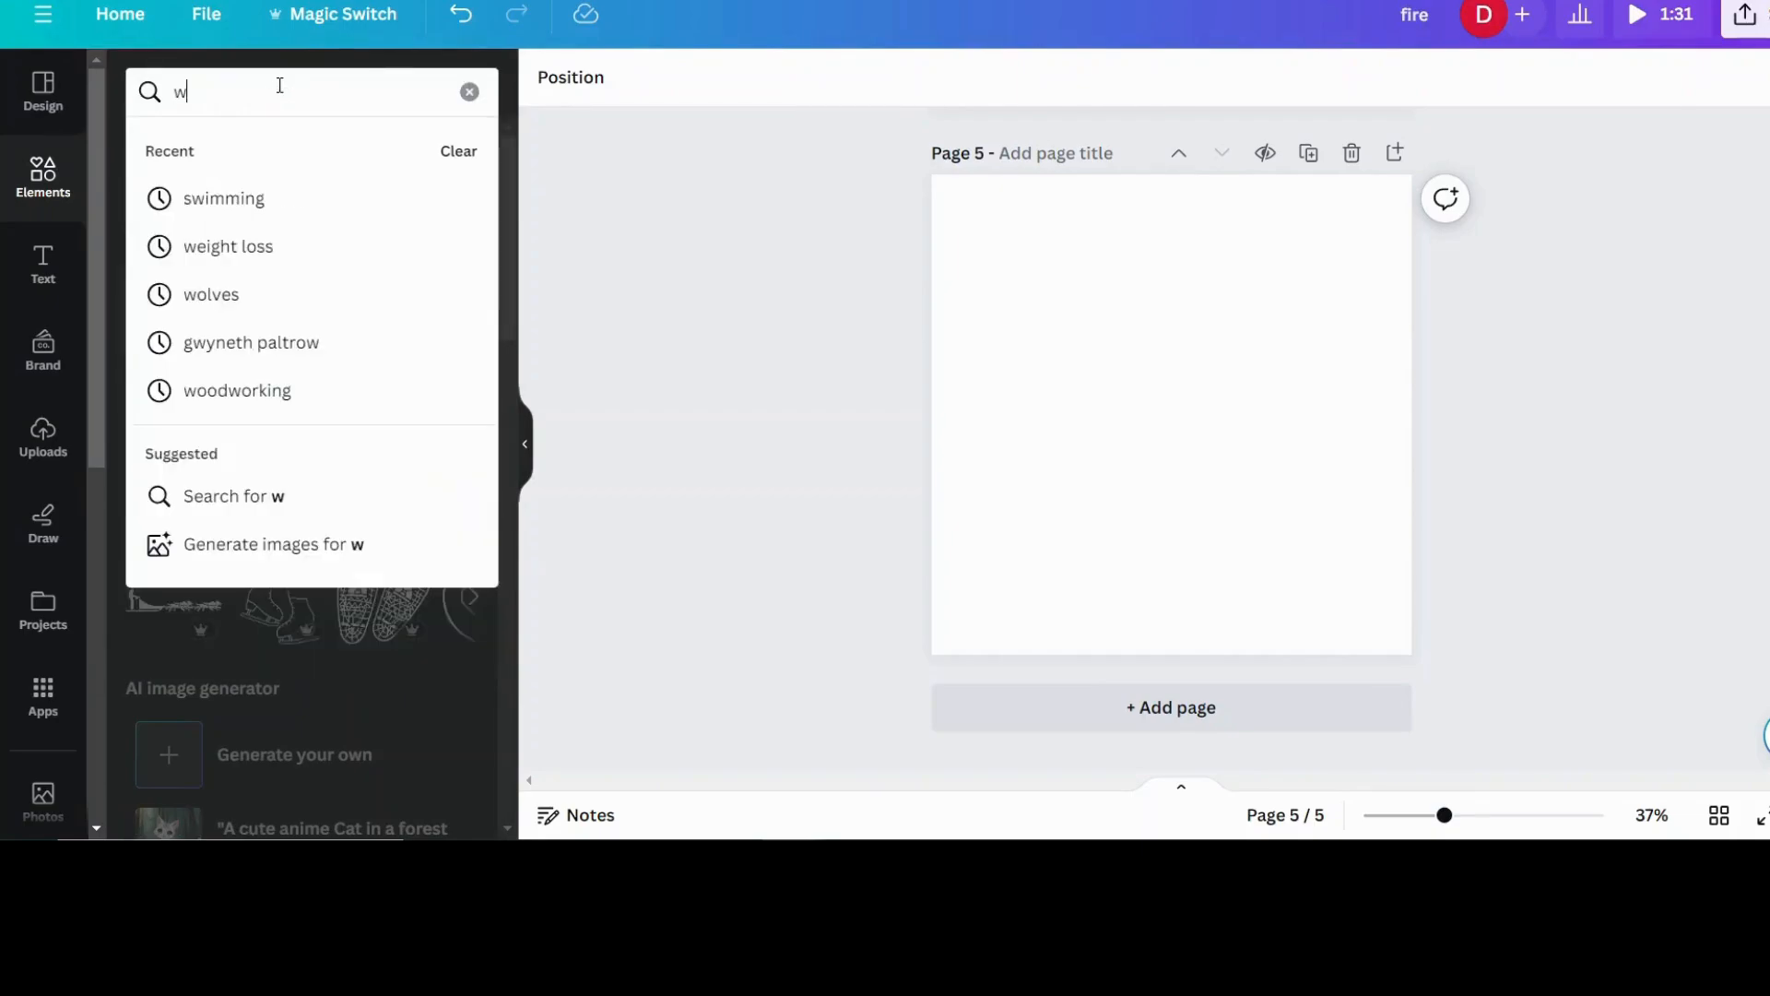
pyautogui.write('i')
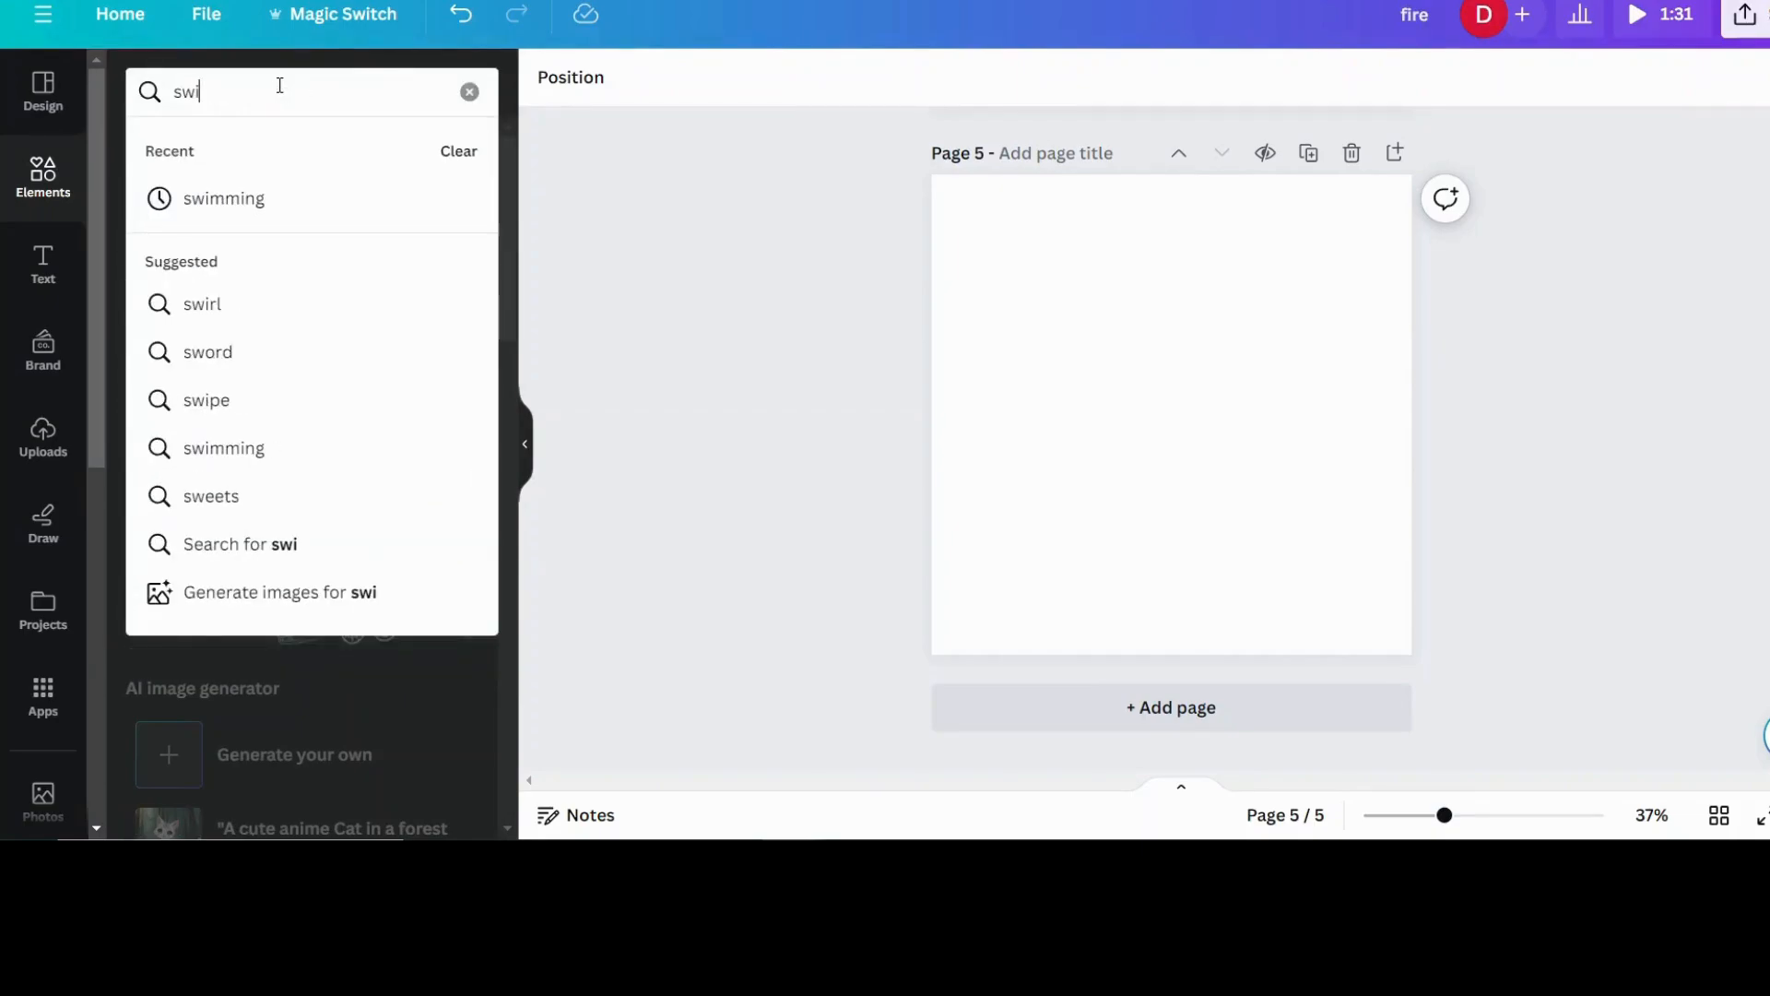
pyautogui.write('mming')
pyautogui.press('Return')
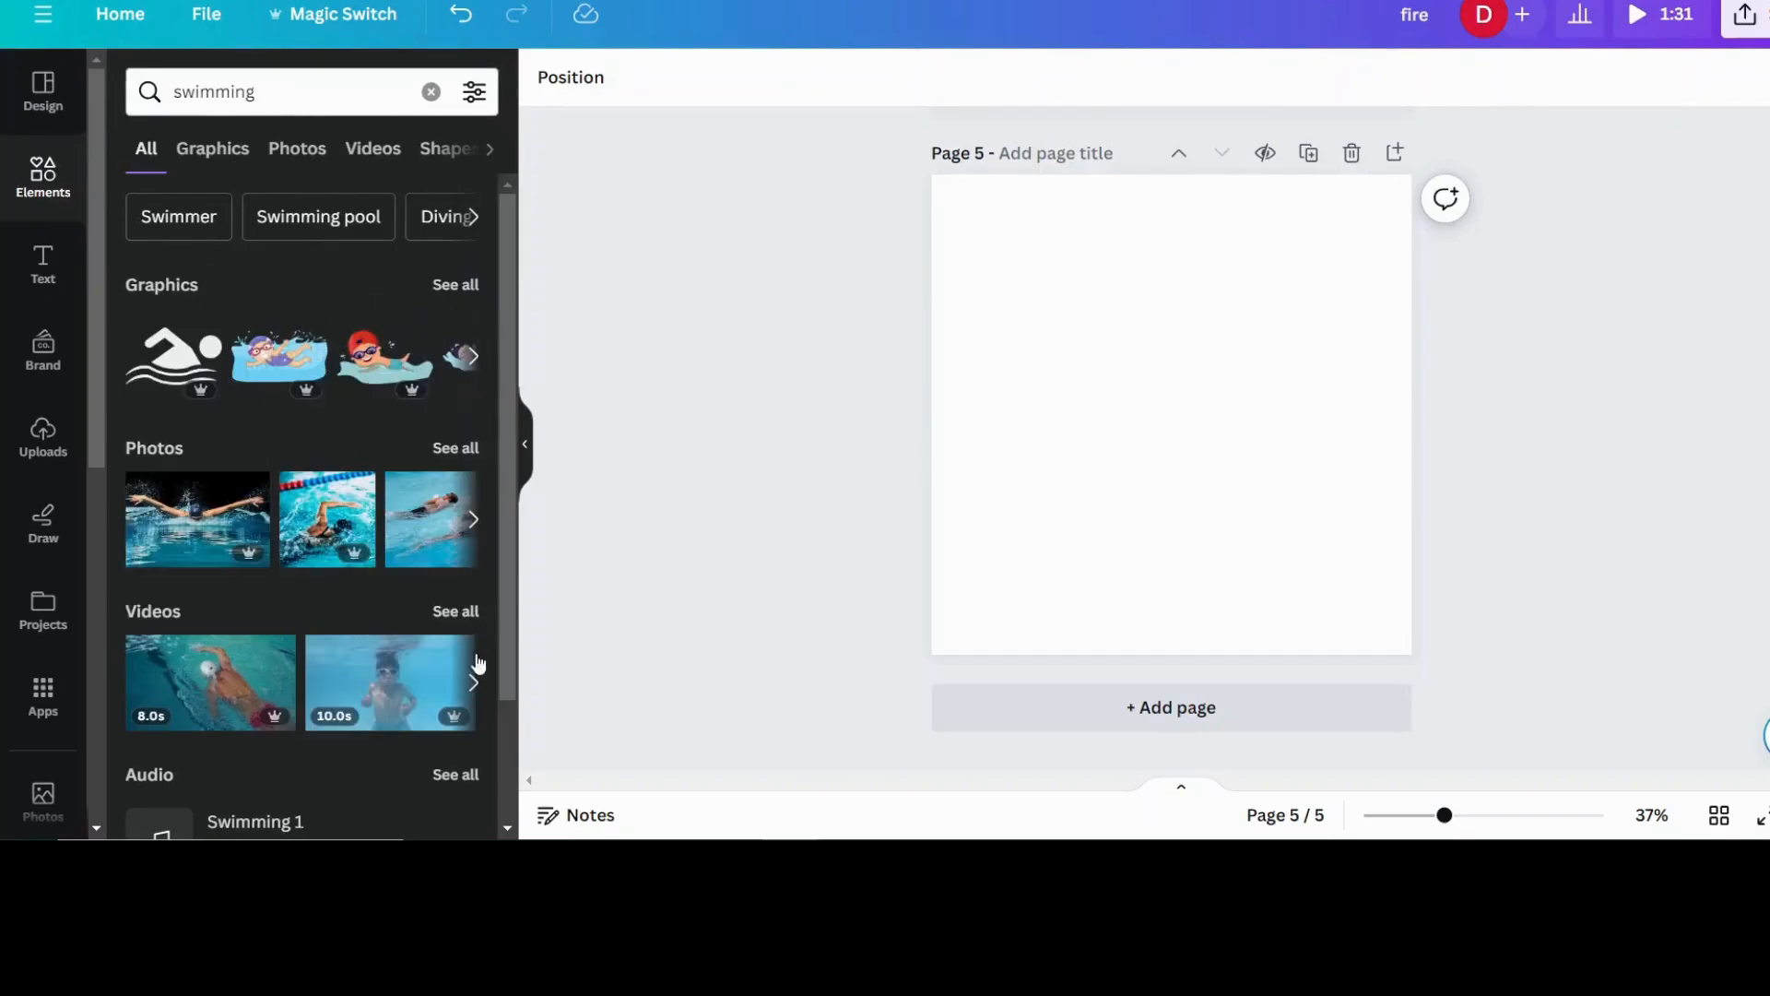
pyautogui.click(455, 611)
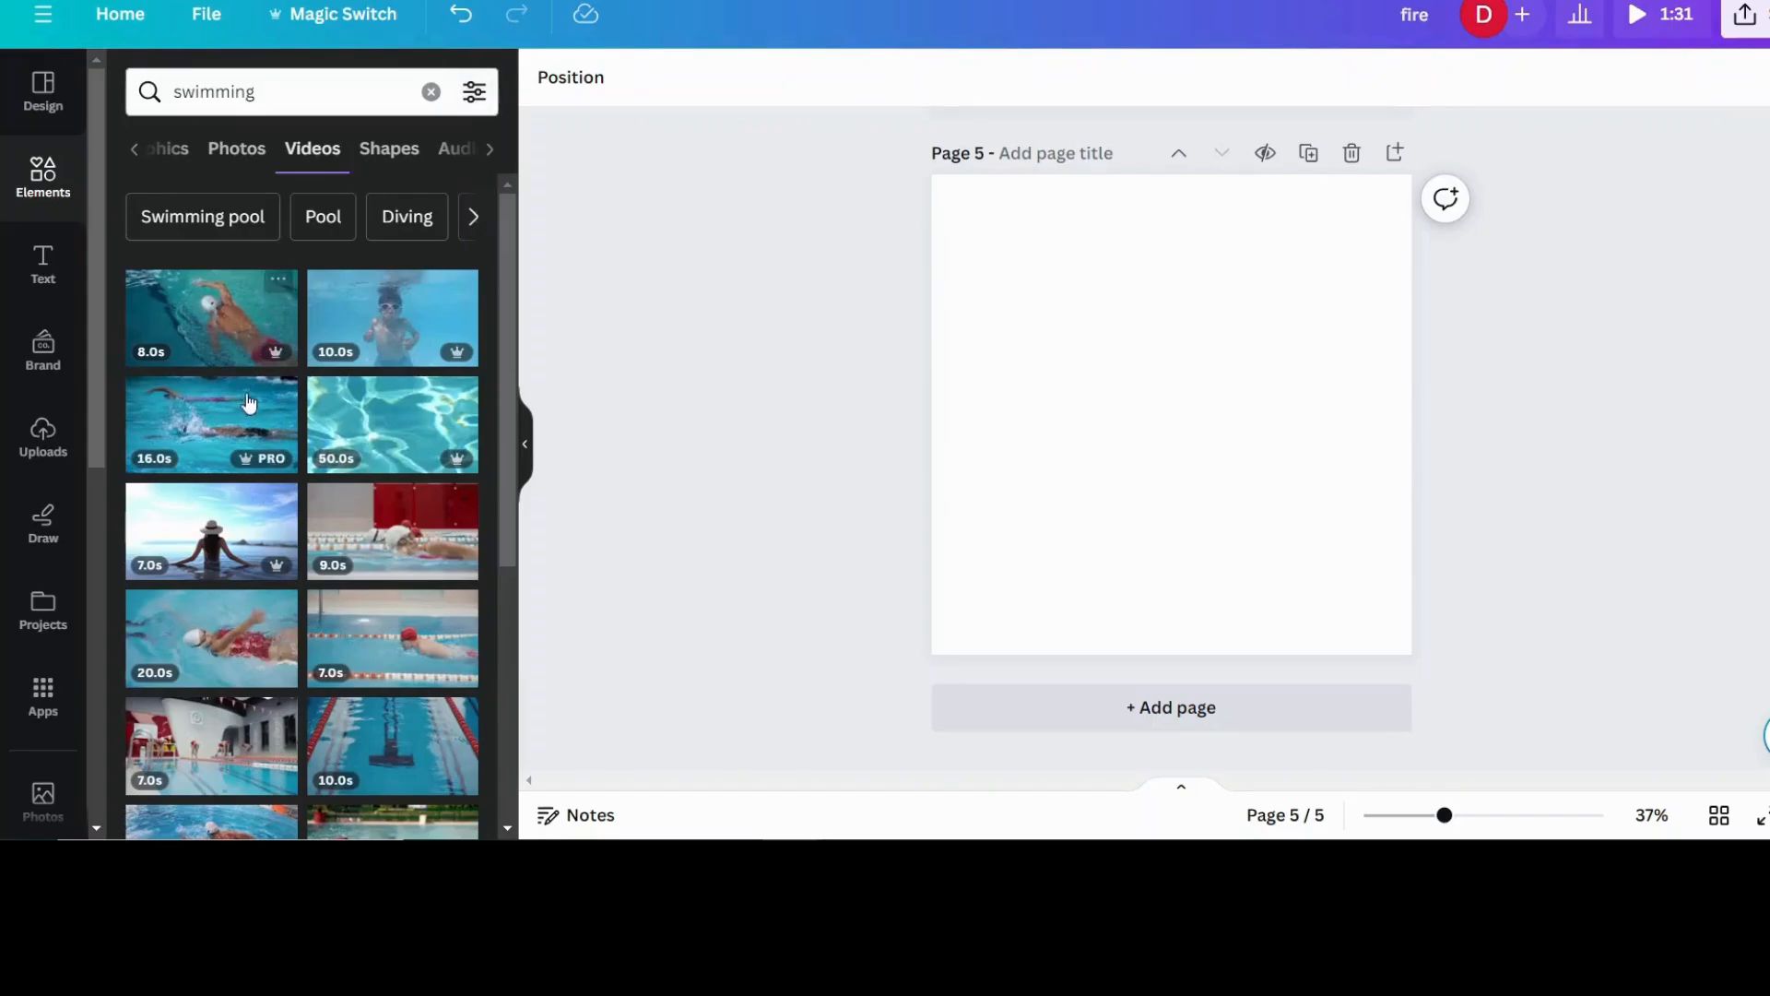
pyautogui.click(193, 435)
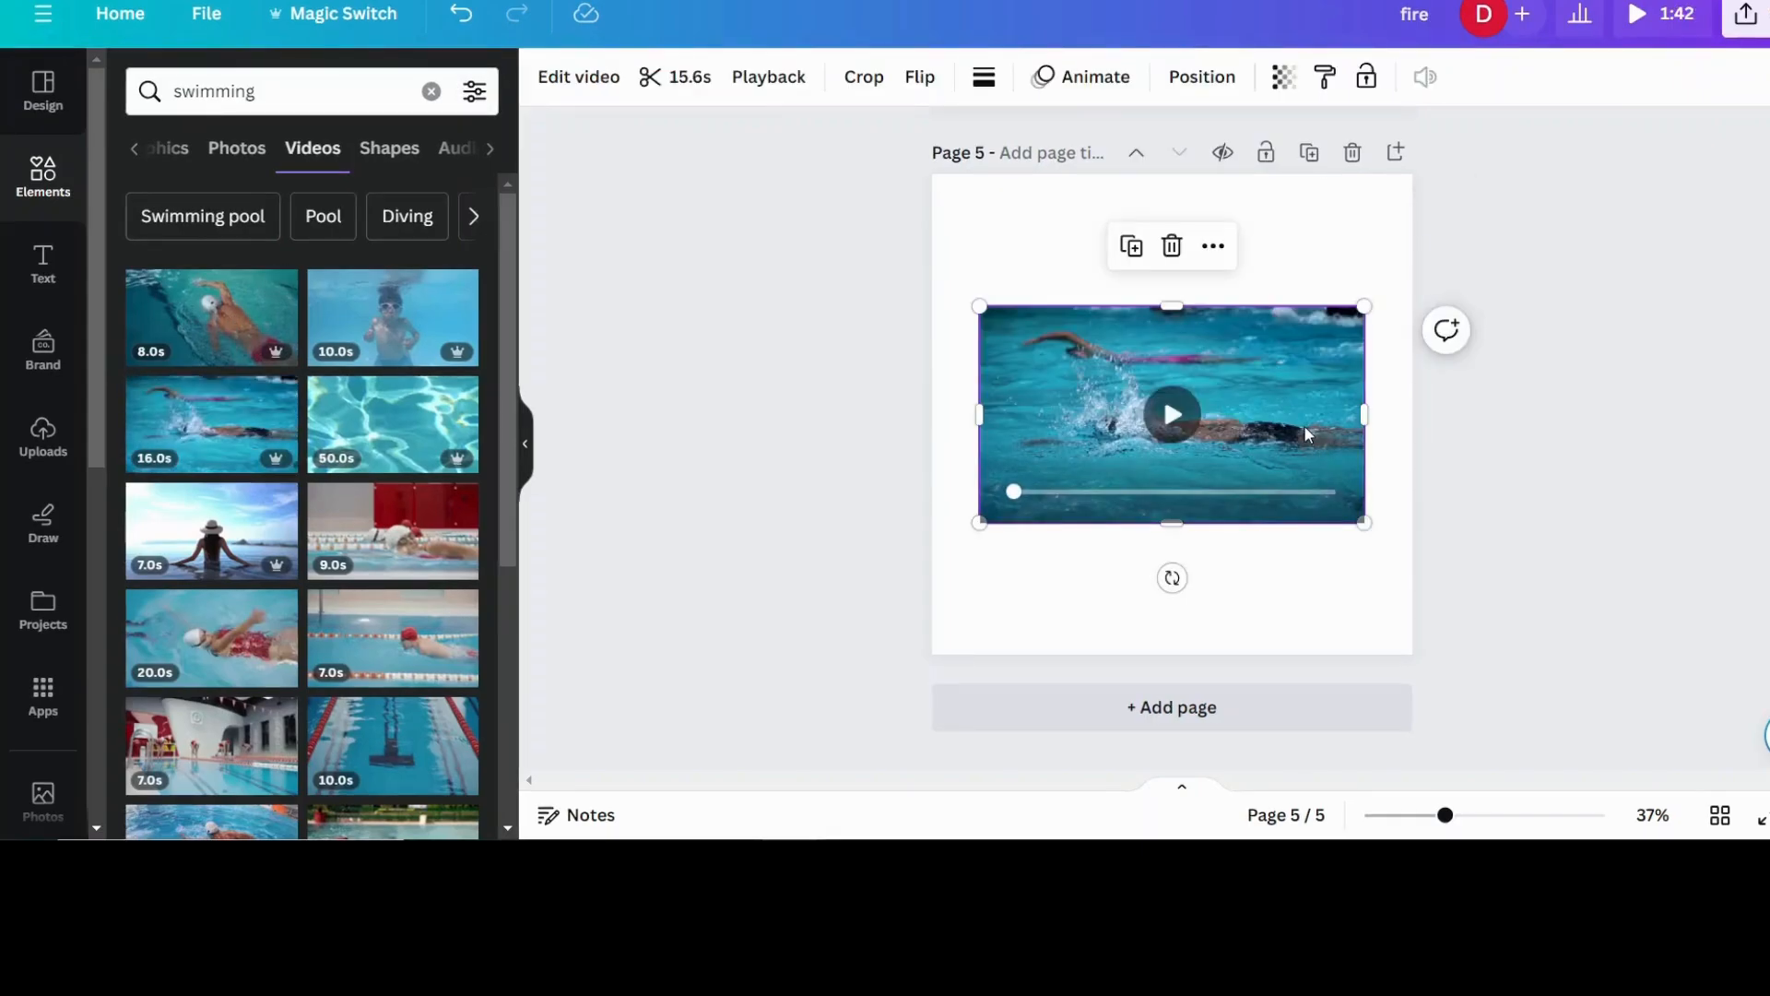
# - Align the swimming video with the page's upper-left corner and enlarge it to cover the whole page
pyautogui.moveTo(1305, 426); pyautogui.dragTo(1257, 296)
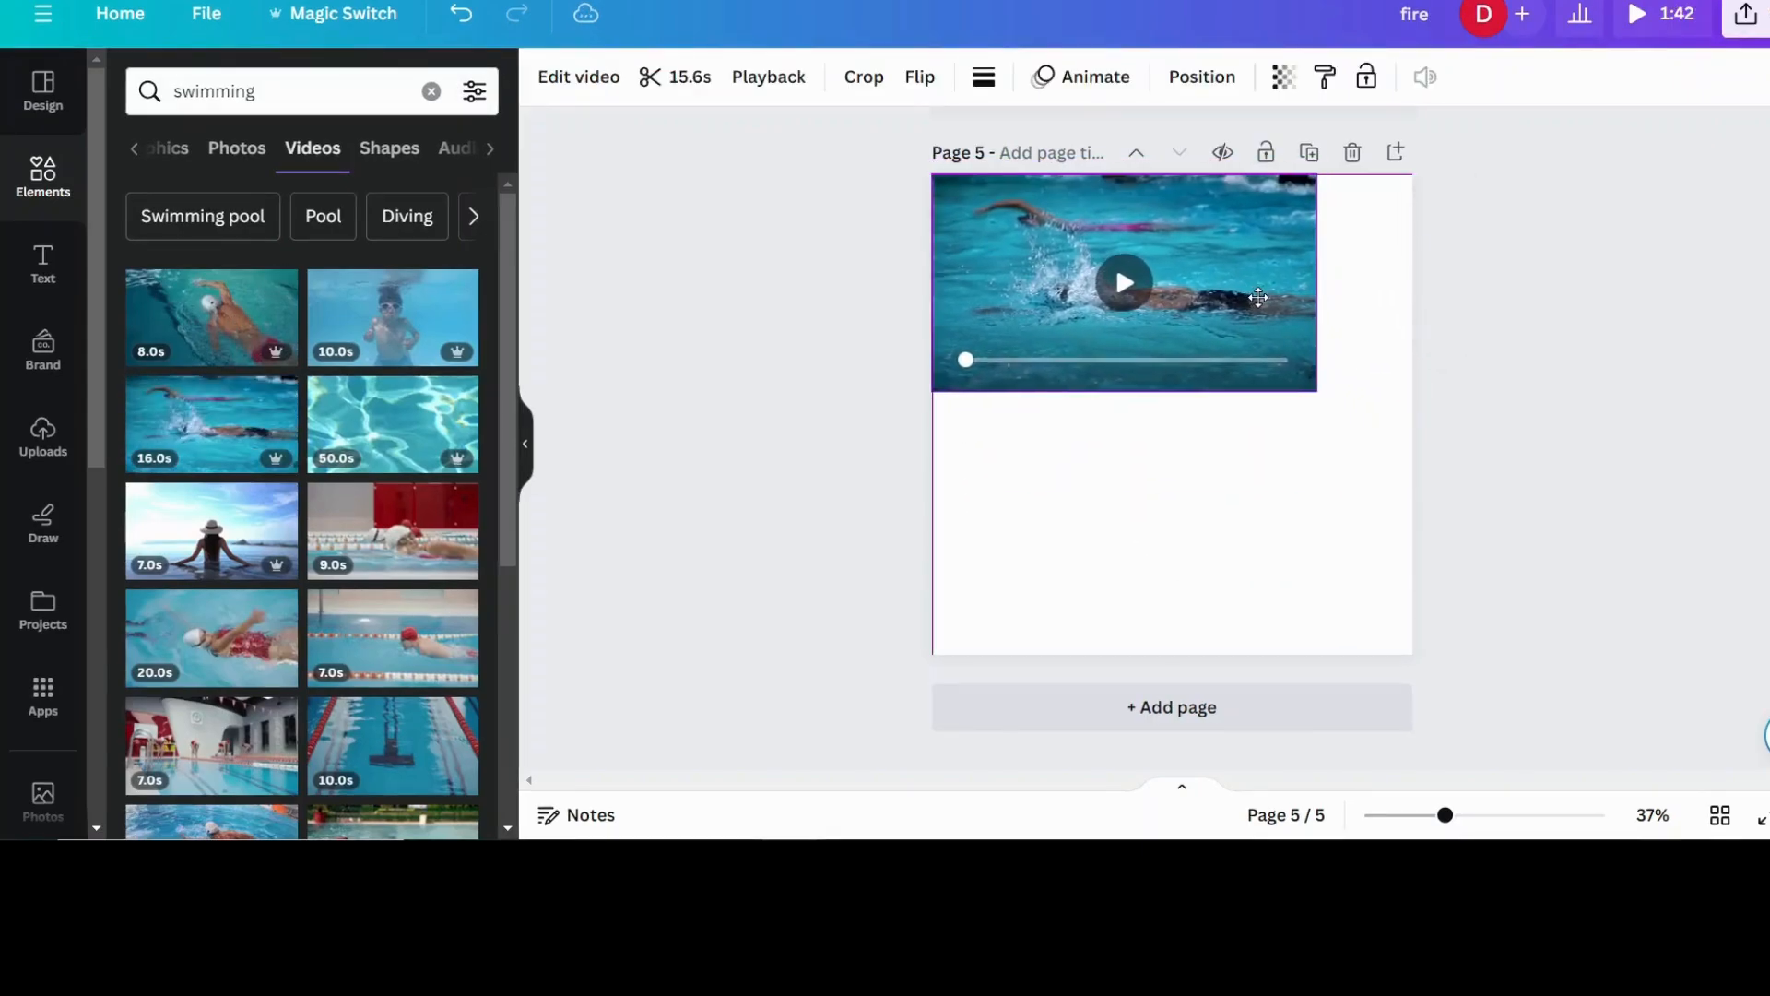
pyautogui.moveTo(1314, 392); pyautogui.dragTo(1769, 654)
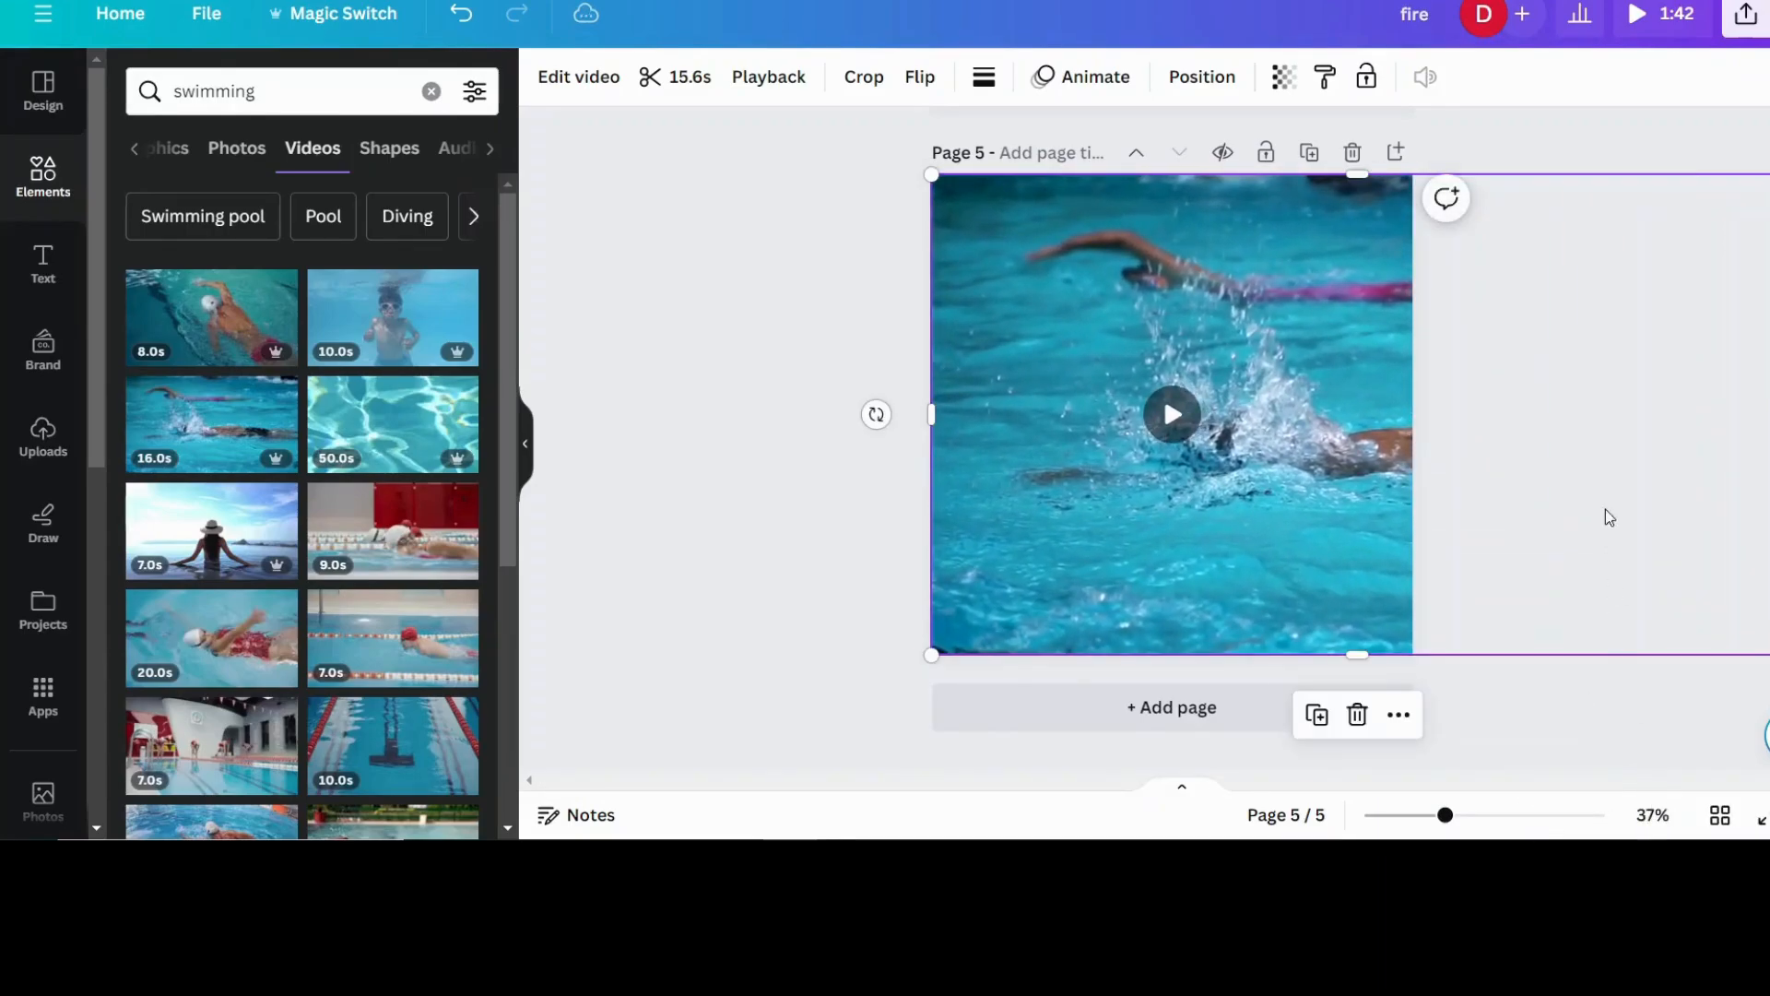
pyautogui.click(1641, 148)
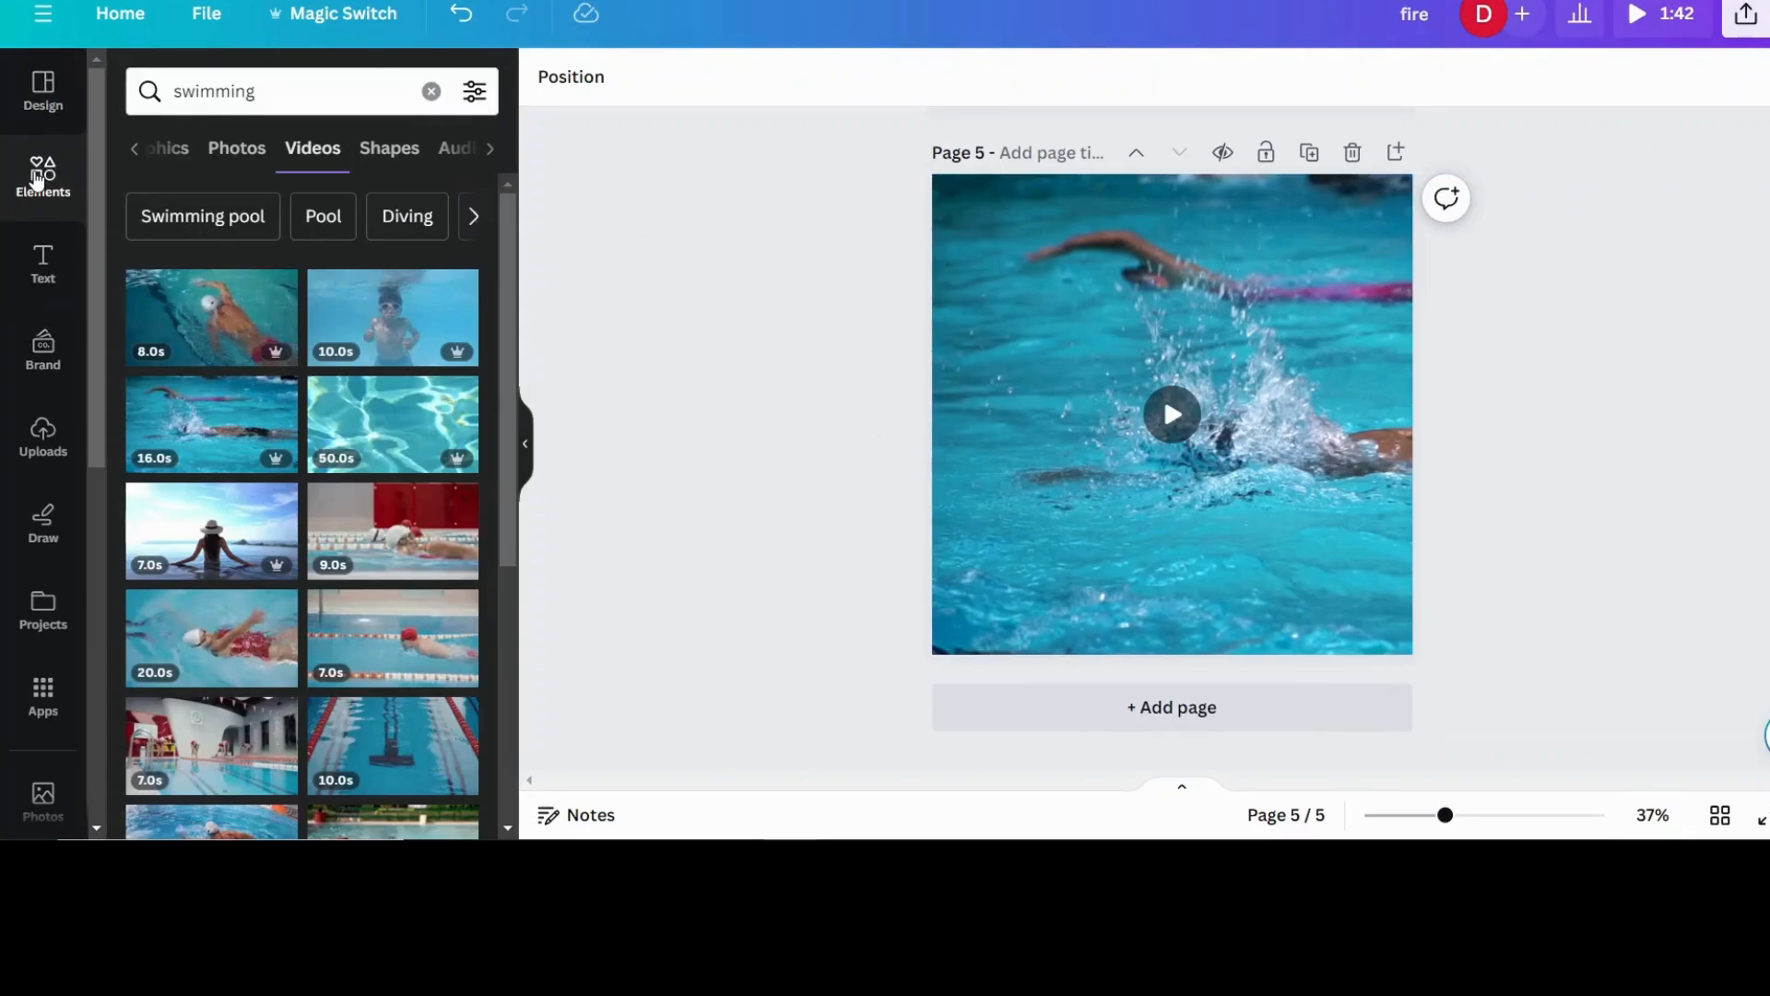
# - Add a square shape over the video and turn it into a full-height vertical band through the page's centre
pyautogui.click(33, 181)
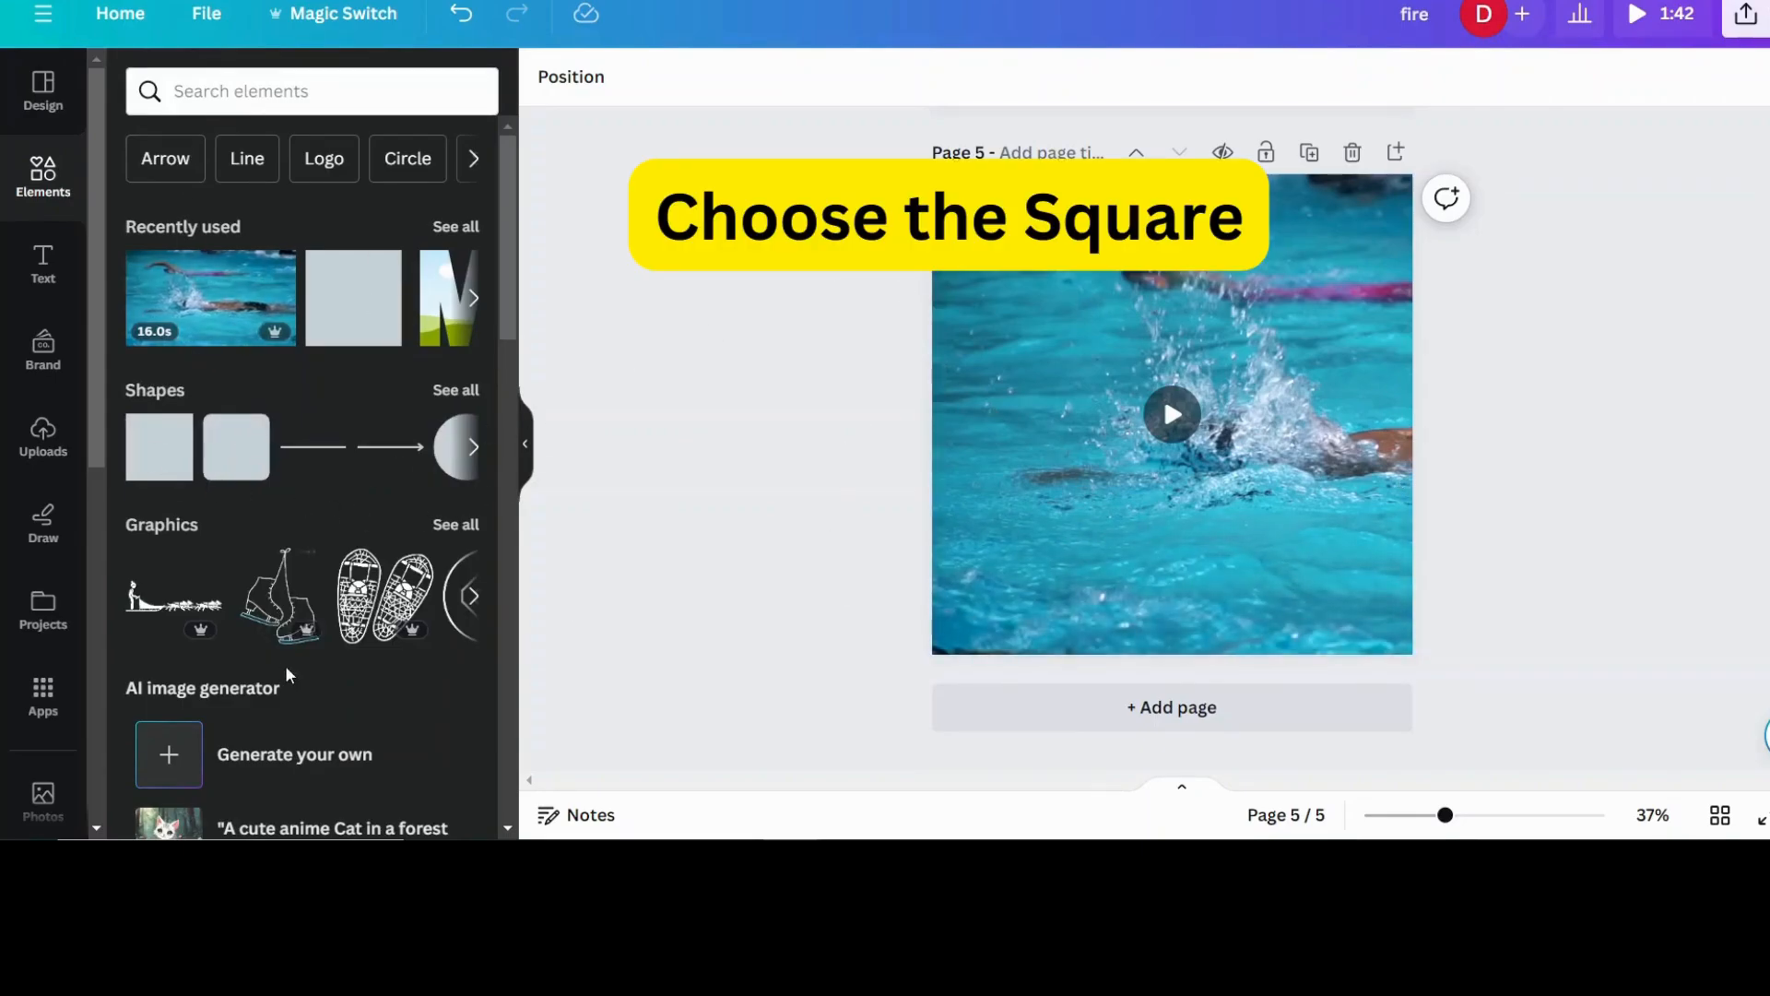
pyautogui.click(144, 460)
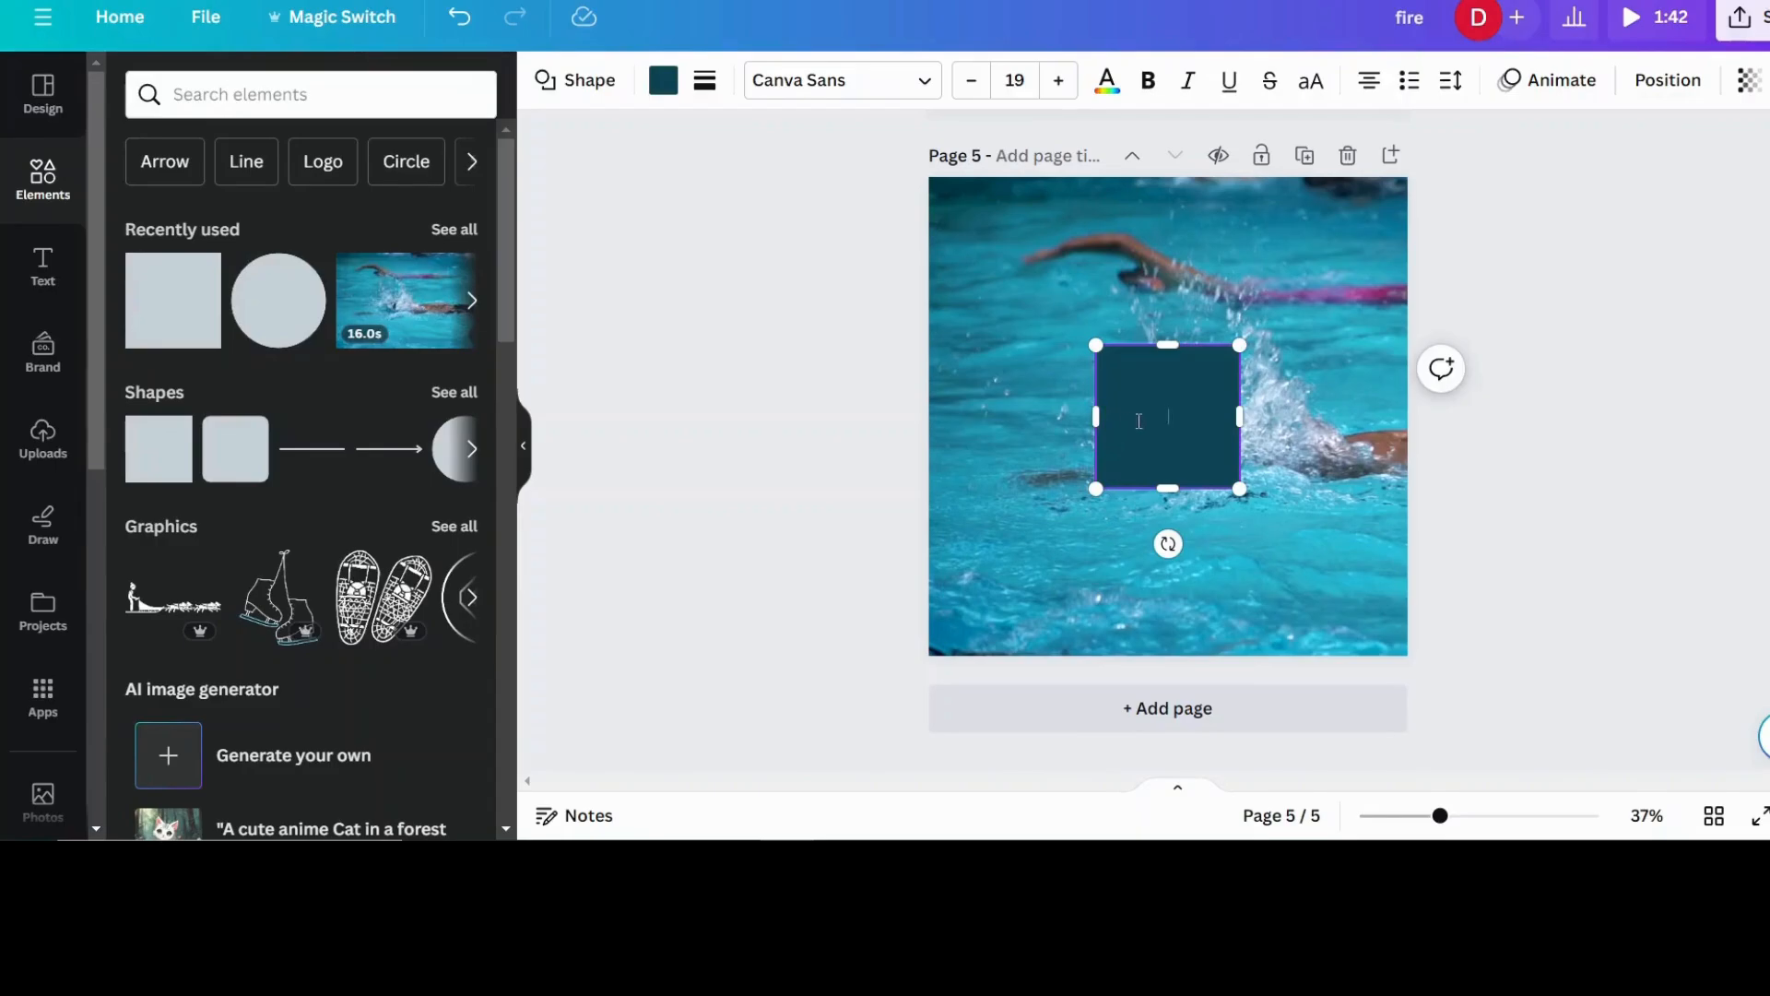
pyautogui.click(1375, 549)
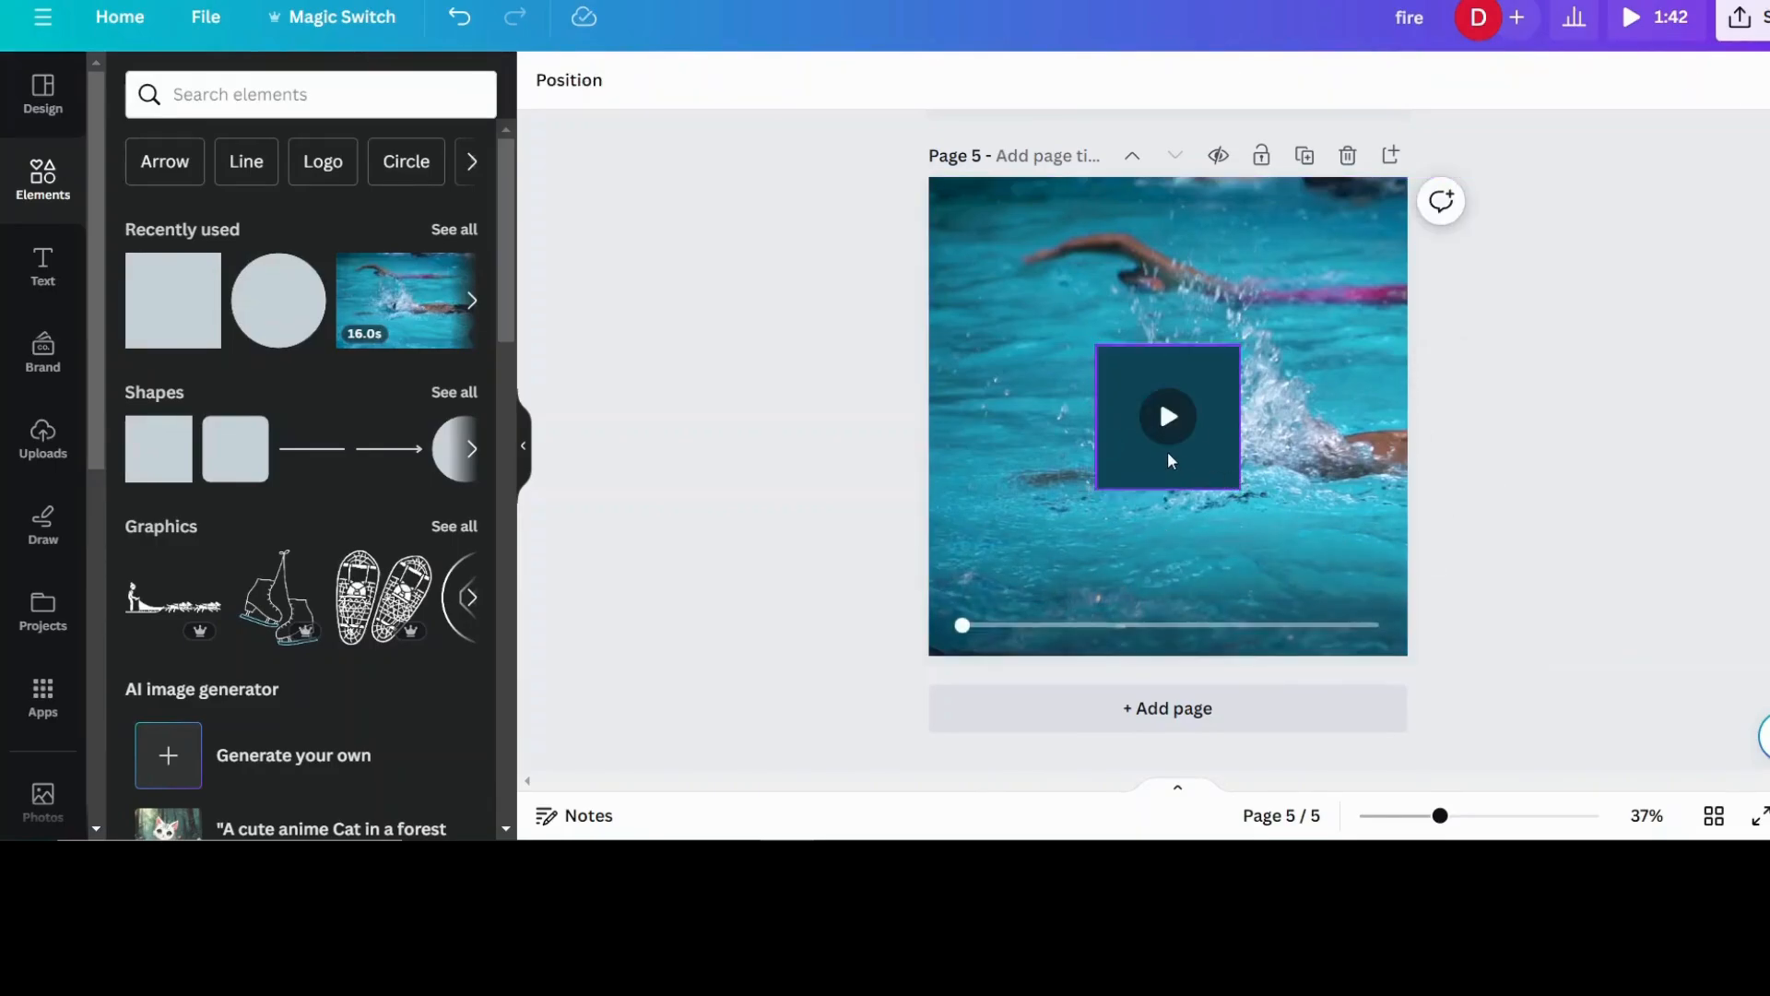
pyautogui.moveTo(1166, 455); pyautogui.dragTo(1407, 417)
pyautogui.click(1629, 585)
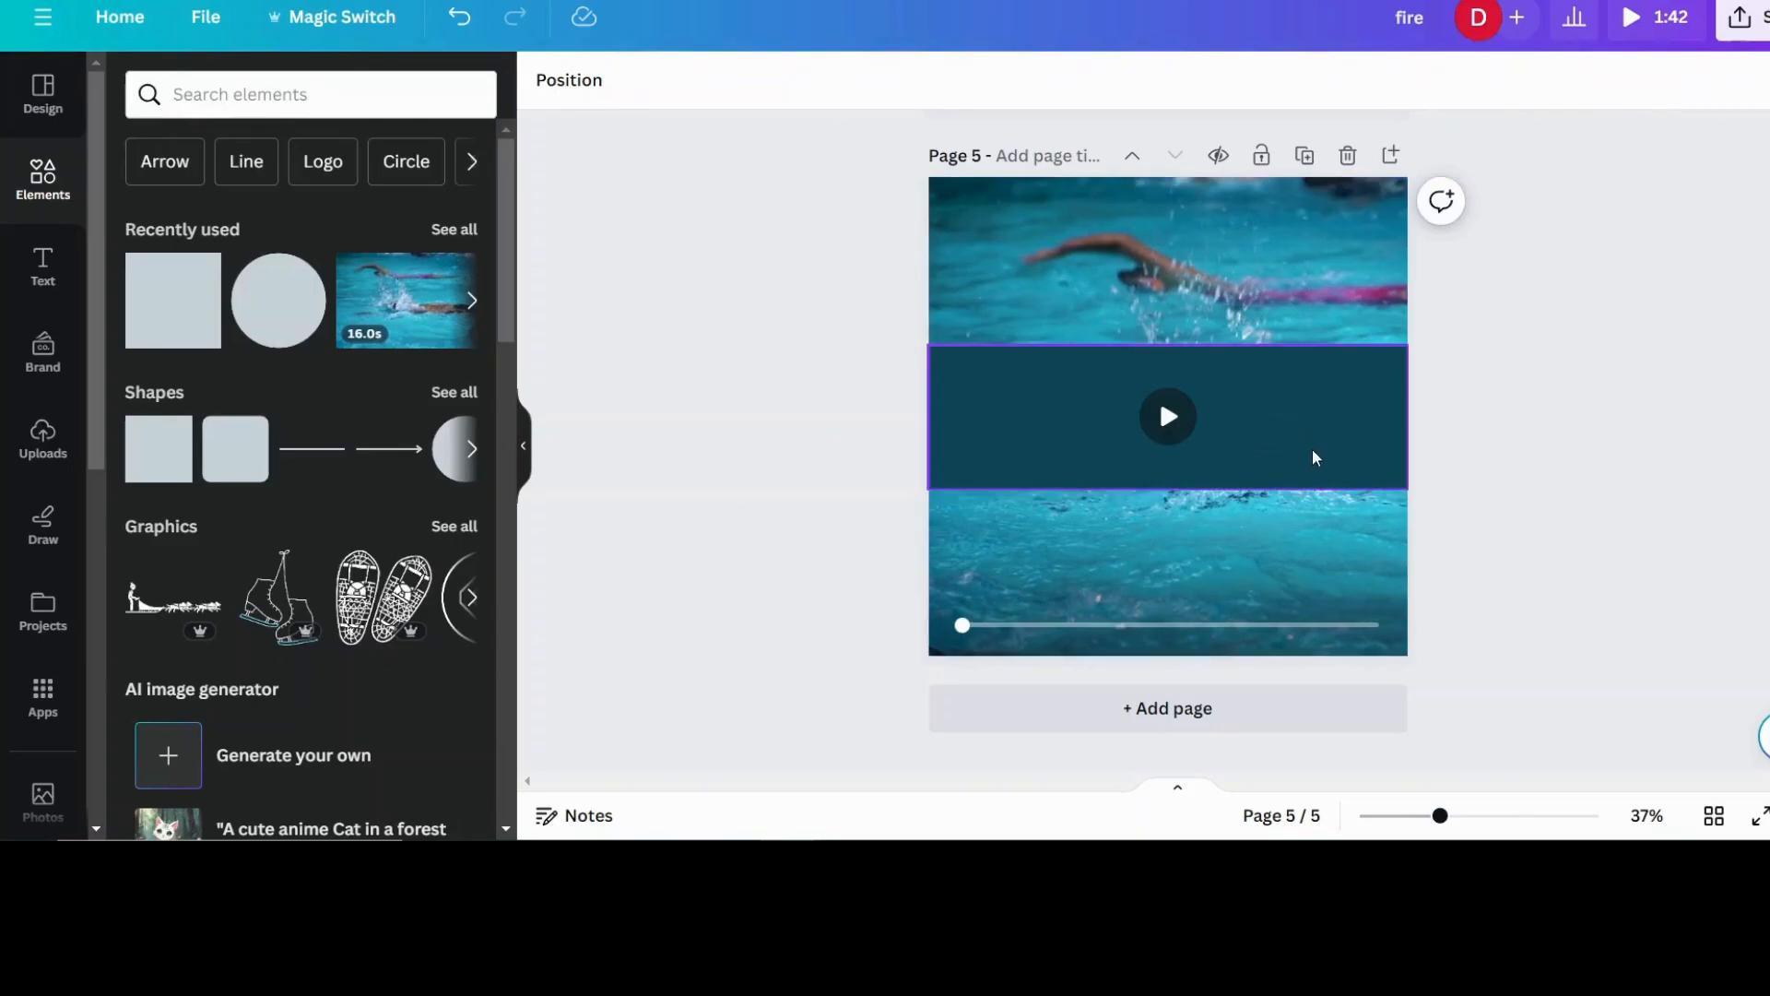
pyautogui.click(1252, 428)
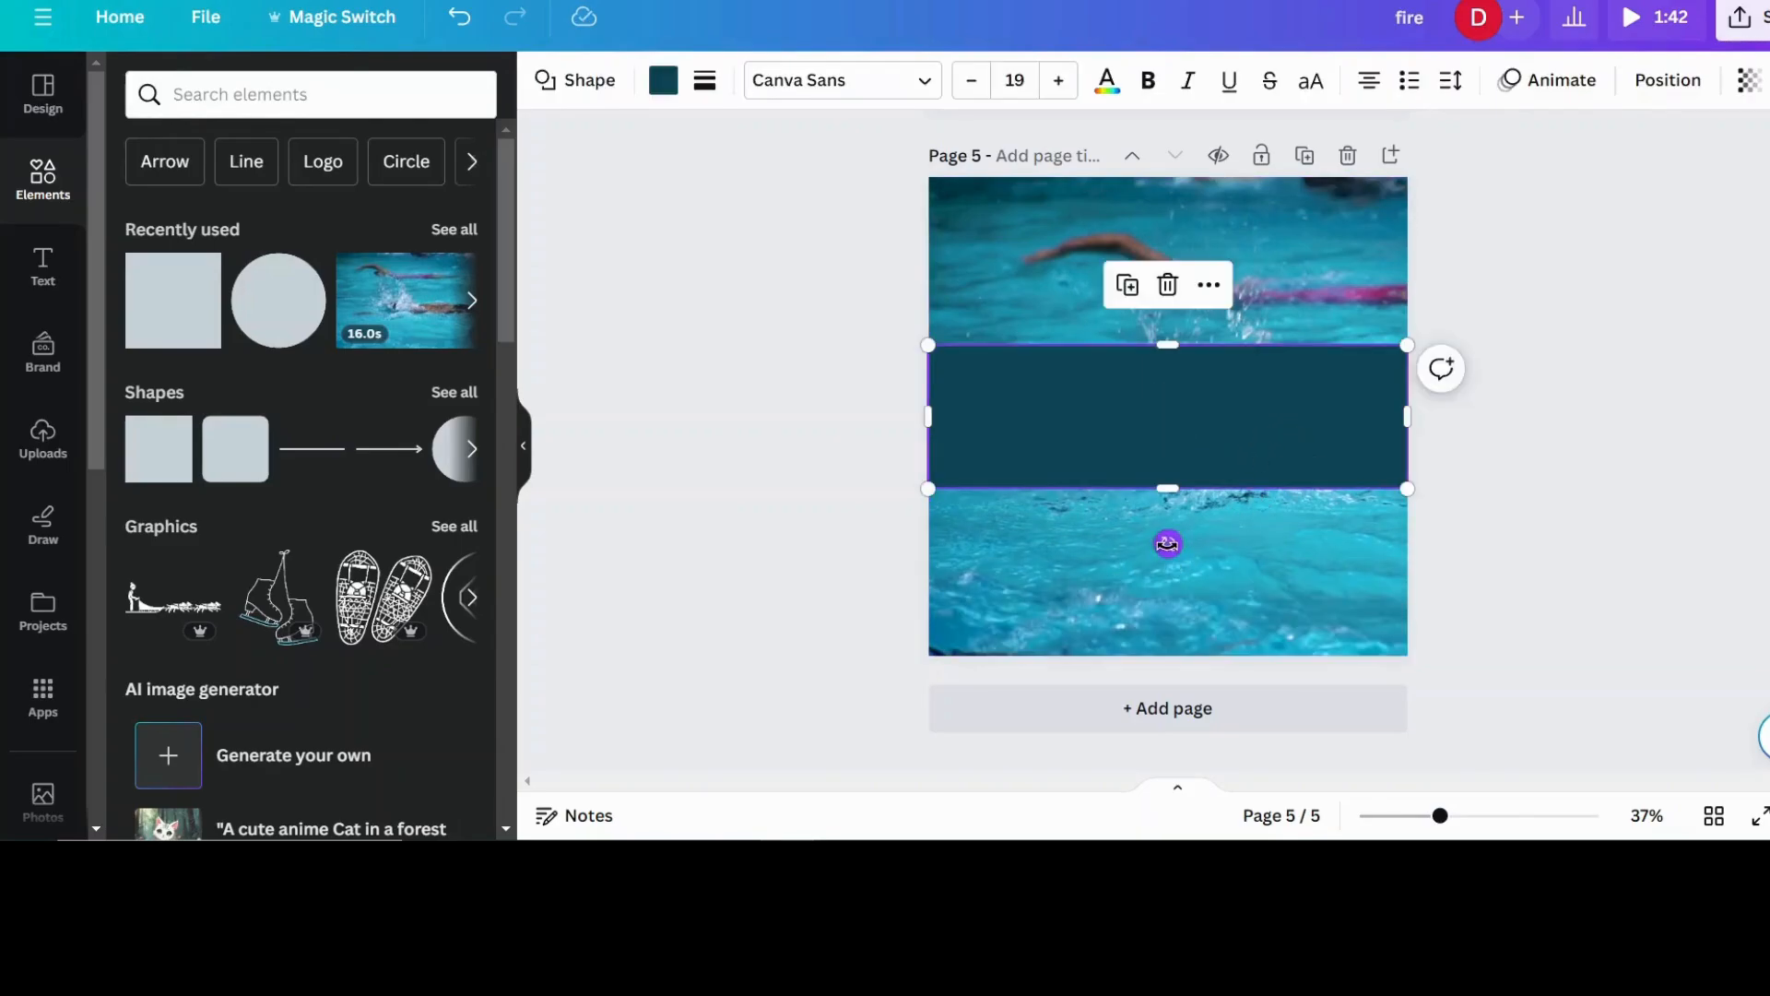
pyautogui.moveTo(1167, 542); pyautogui.dragTo(896, 416)
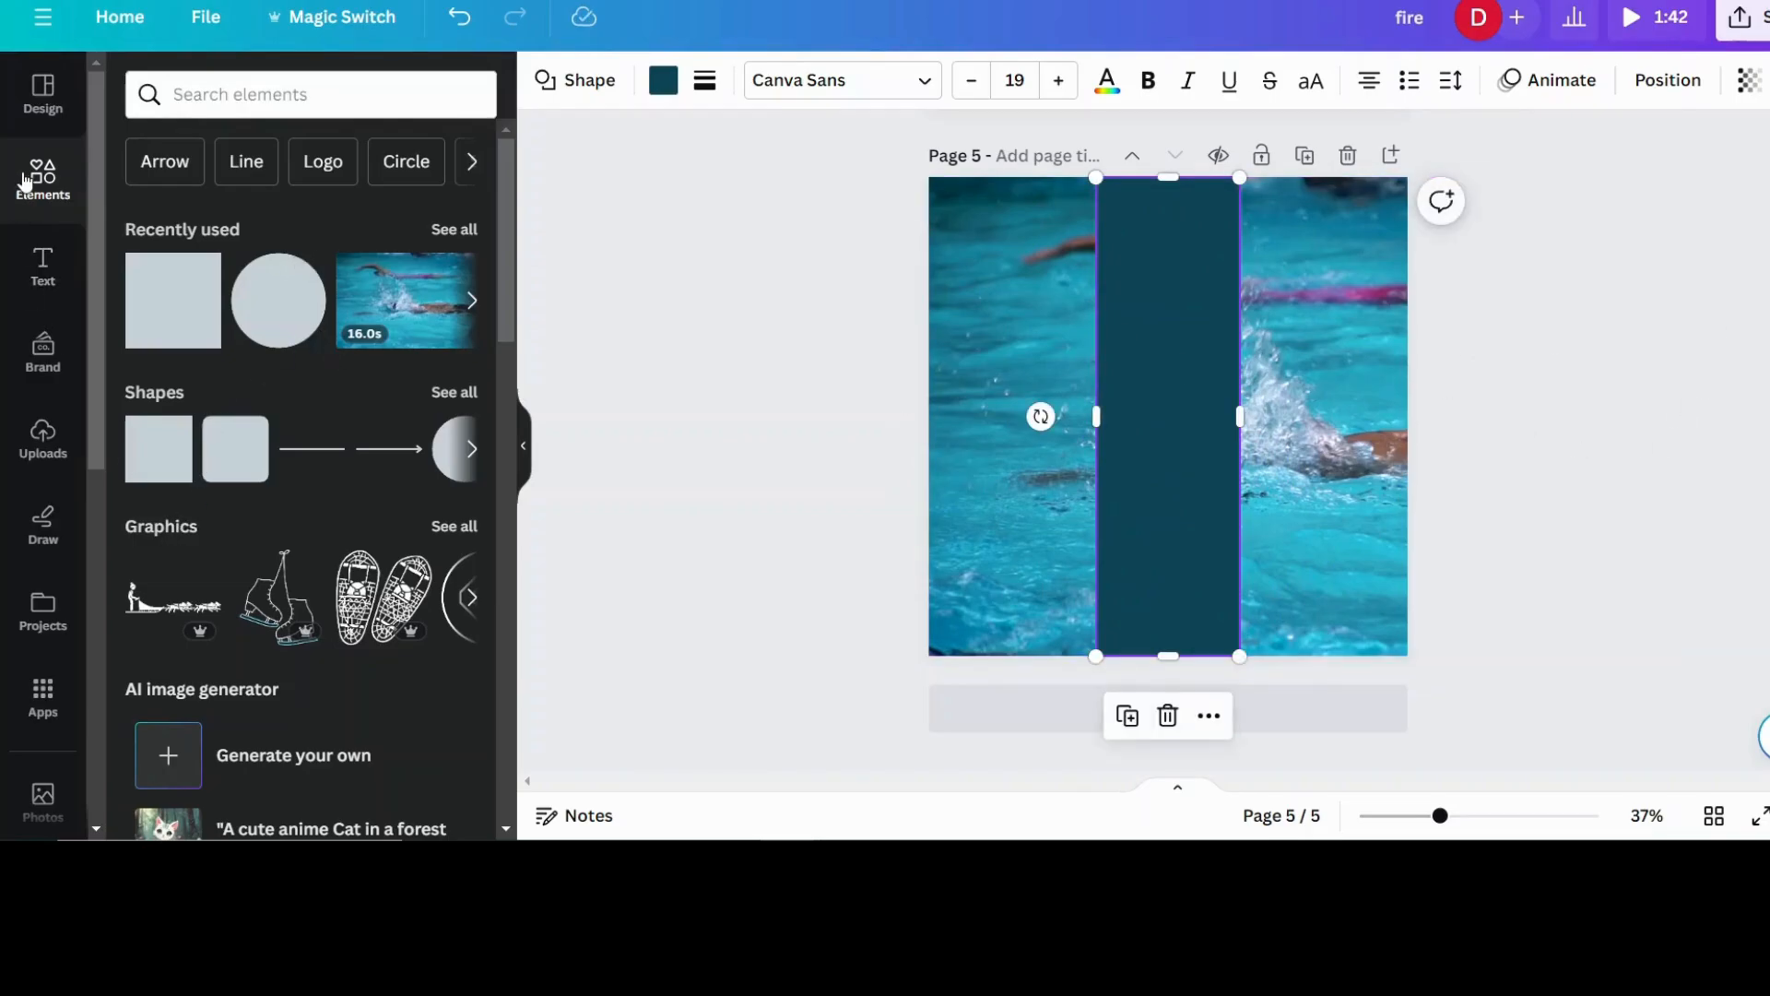
# - Search the elements for "frame" and add the letter S frame to the page
pyautogui.click(257, 90)
pyautogui.write('frame')
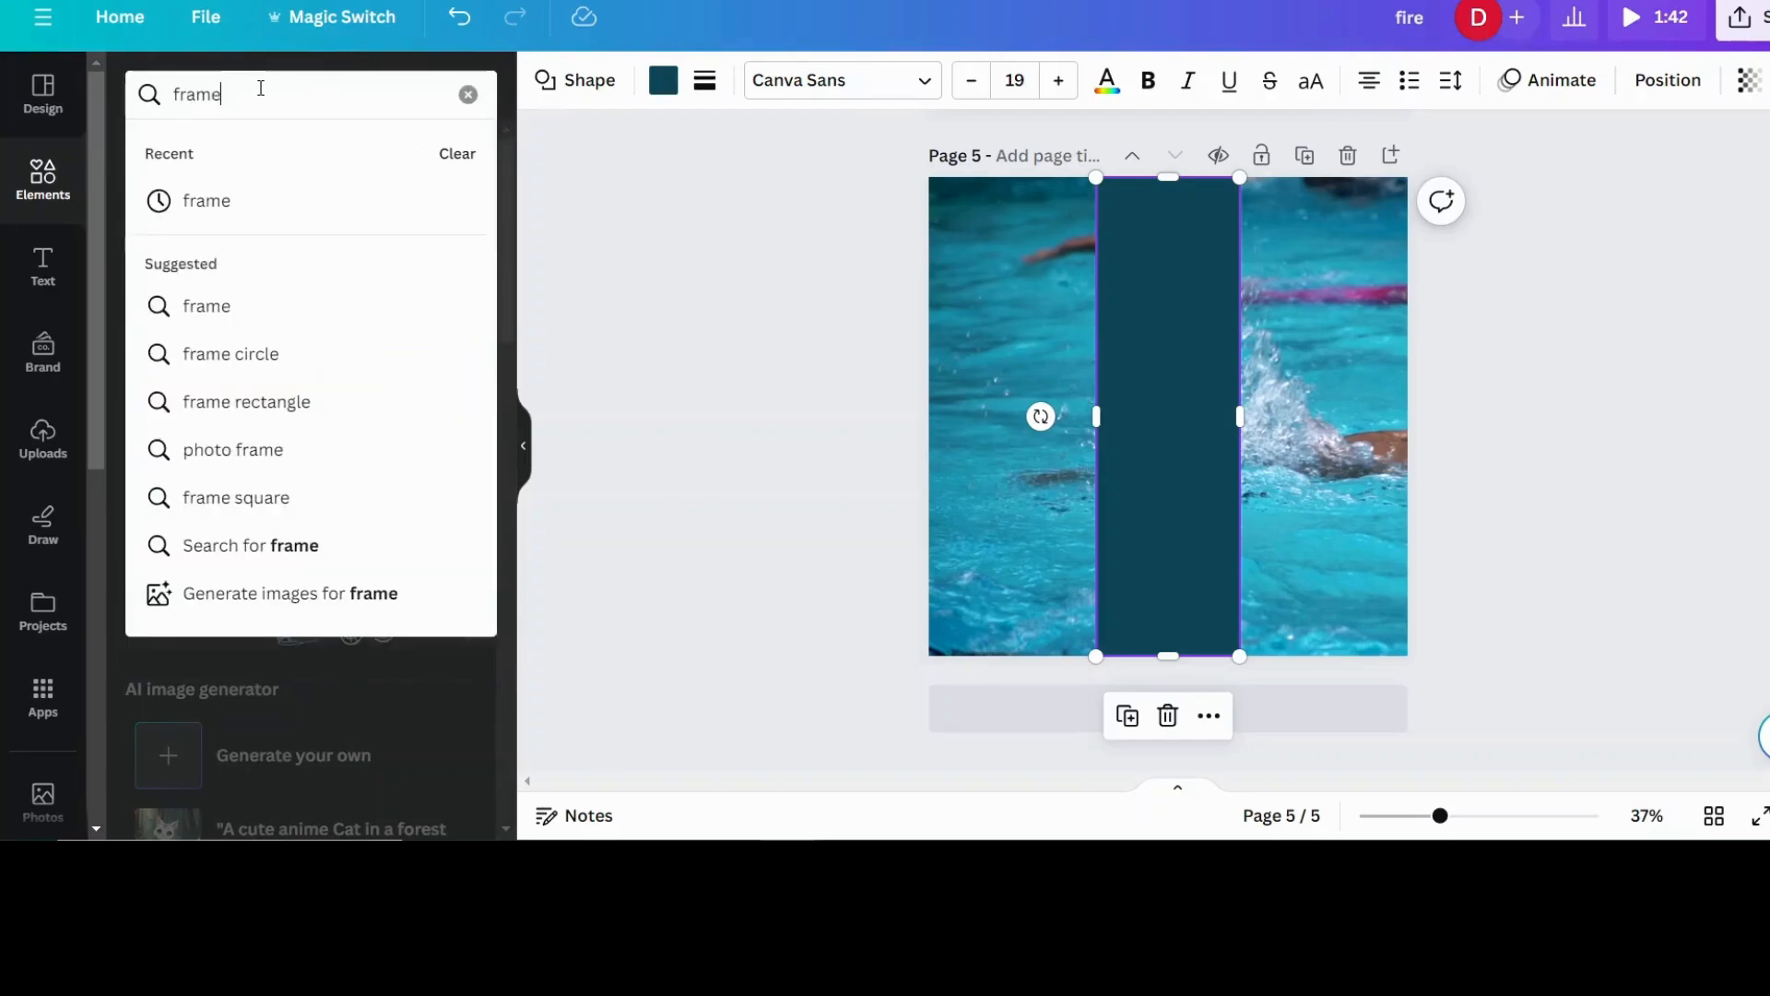
pyautogui.press('Return')
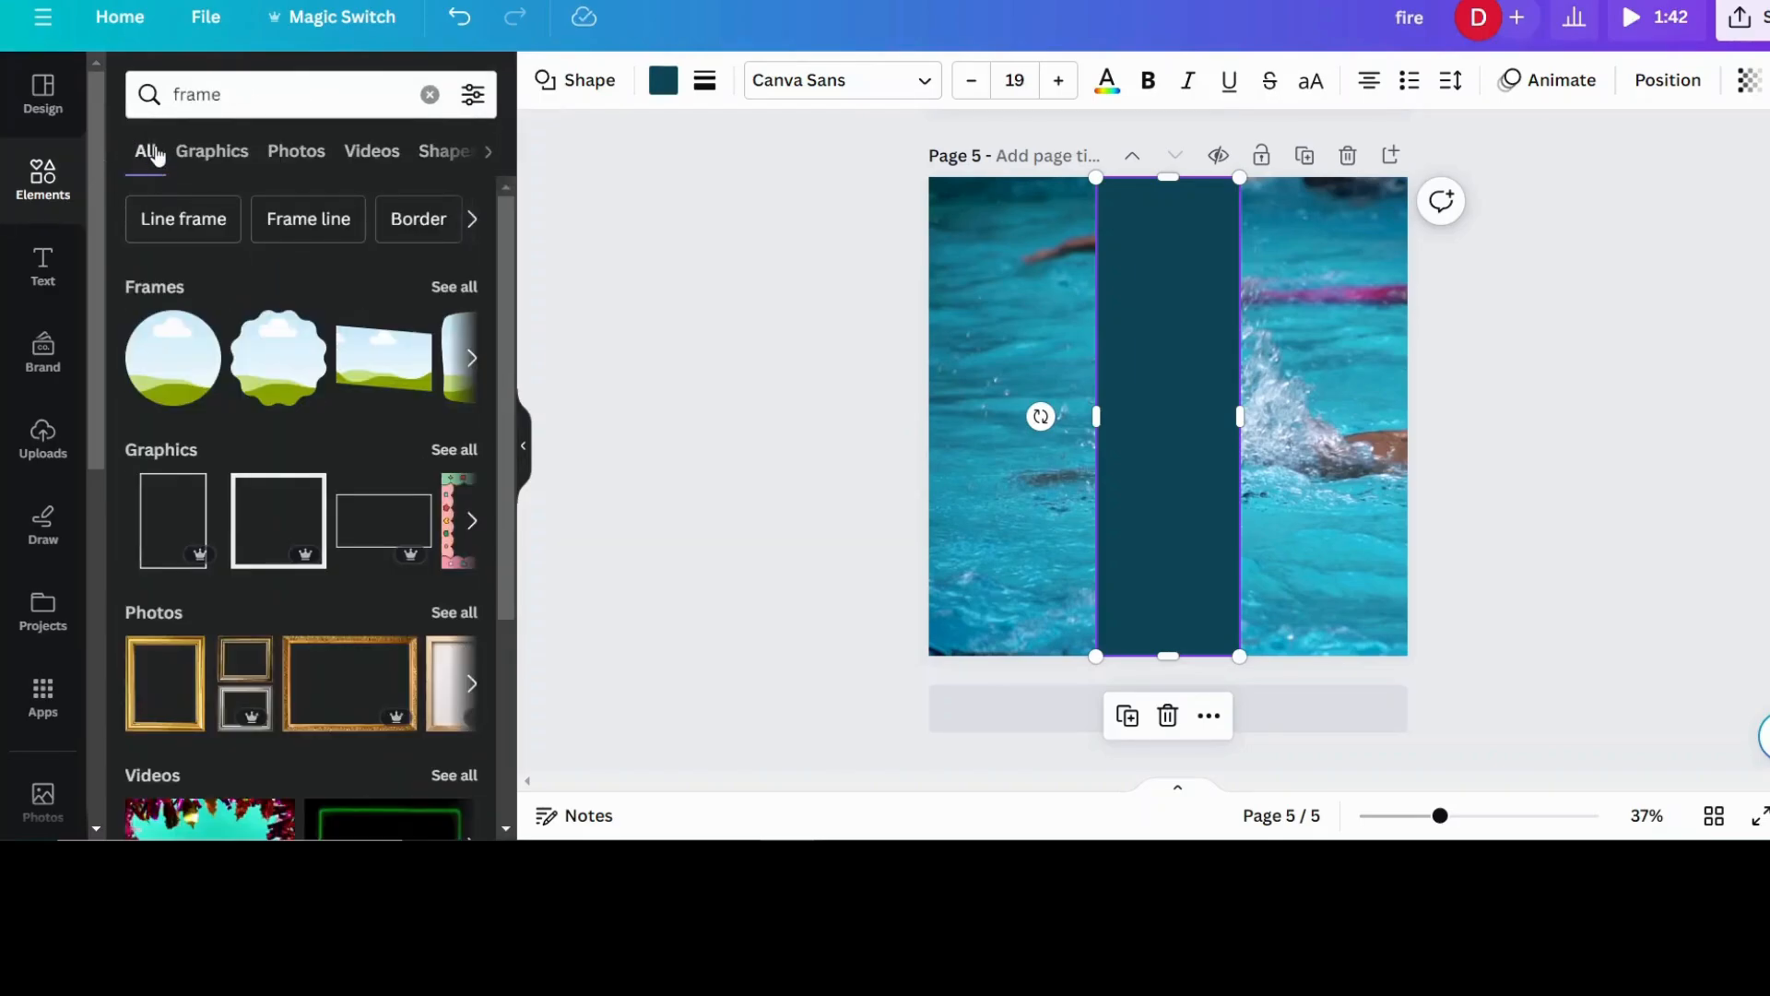
pyautogui.click(446, 288)
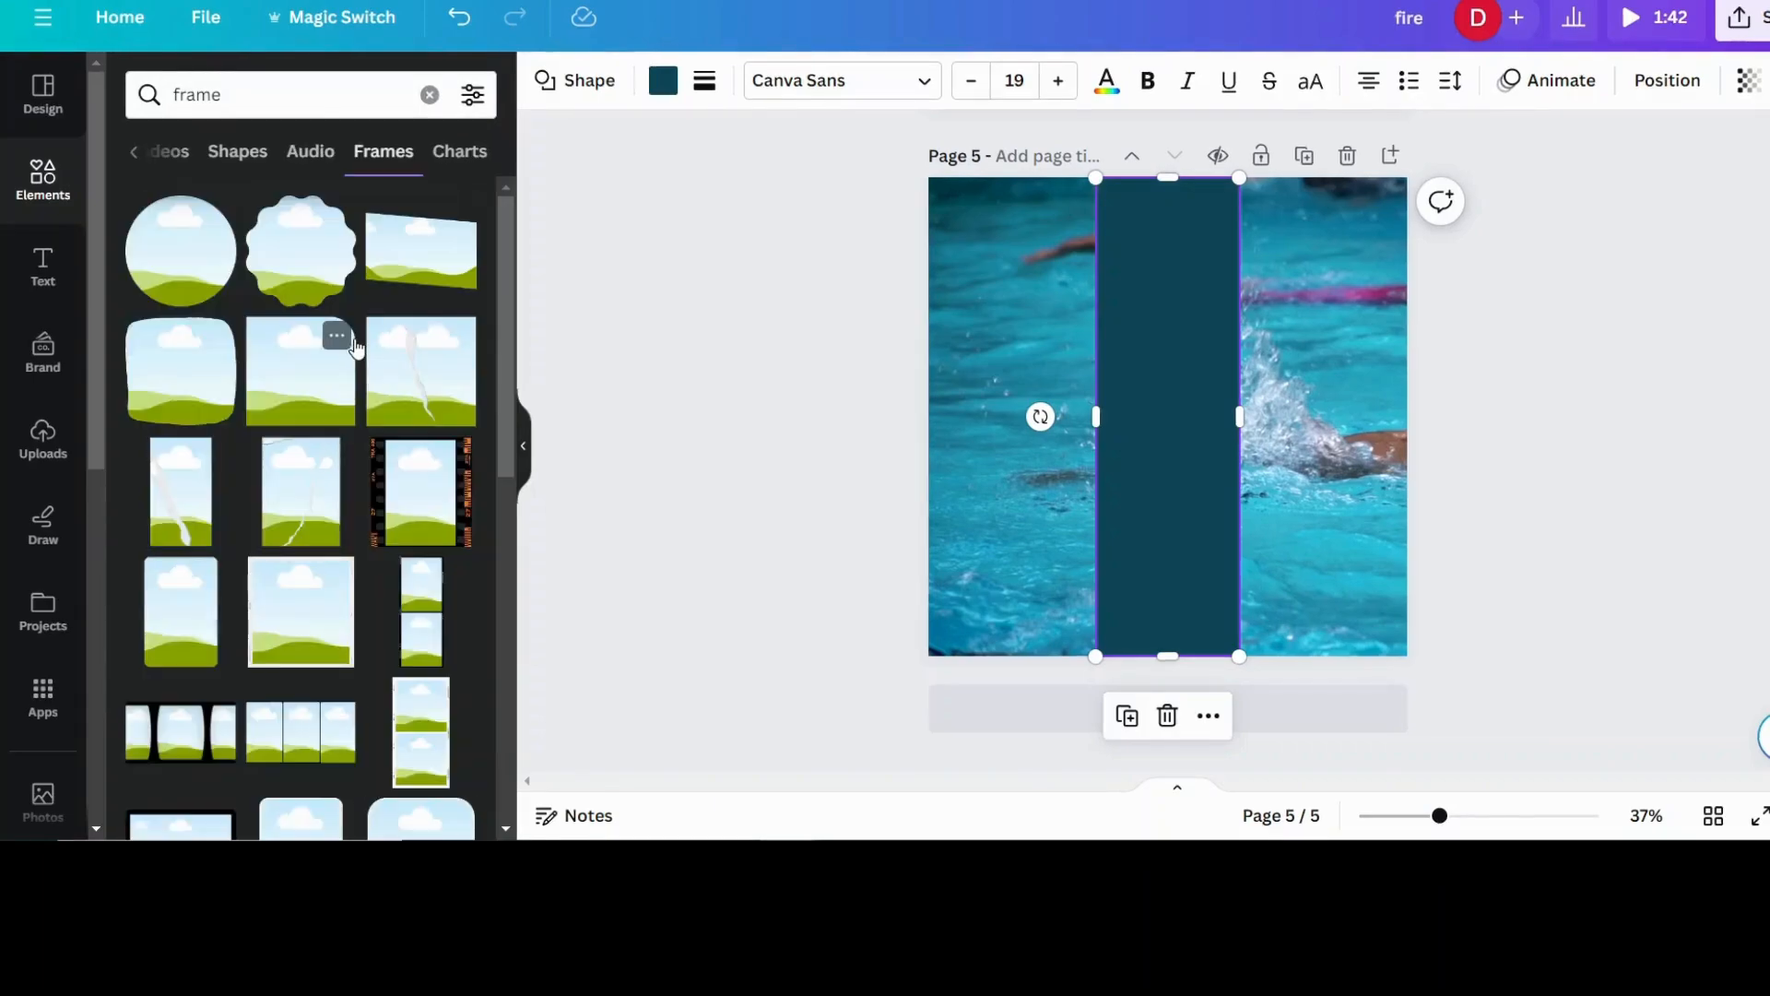
pyautogui.scroll(-5, 382, 387)
pyautogui.scroll(-10, 381, 387)
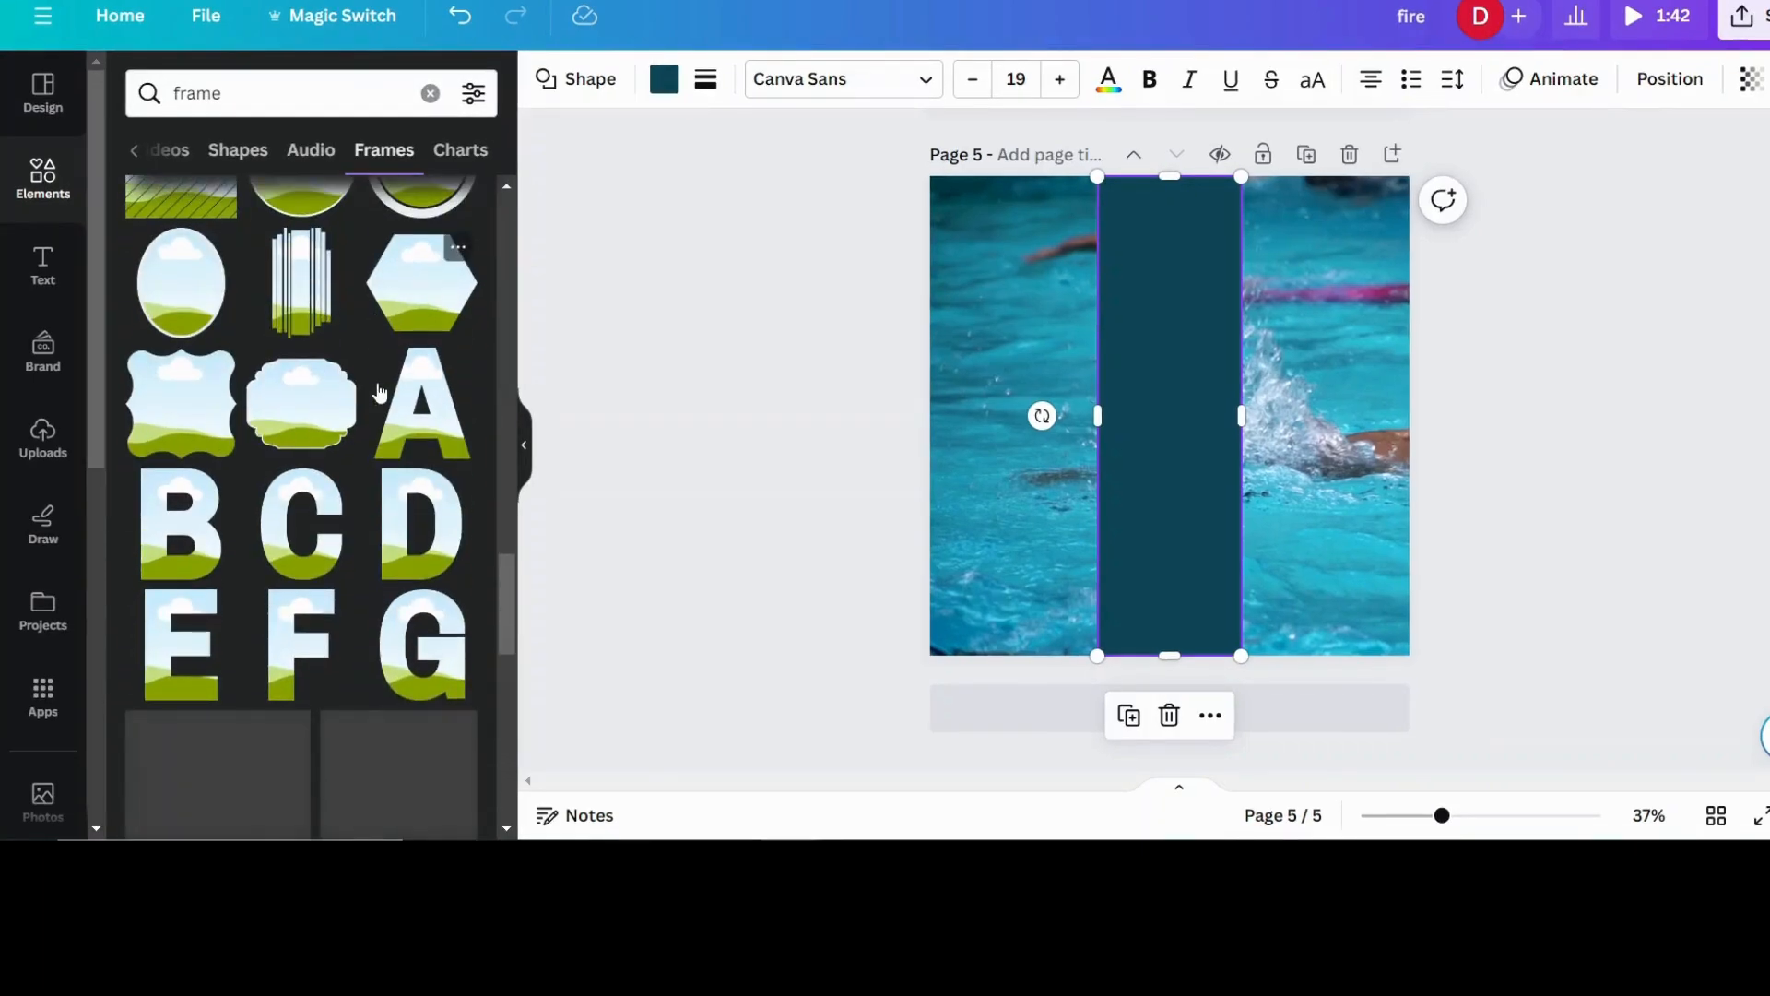
pyautogui.scroll(-3, 379, 392)
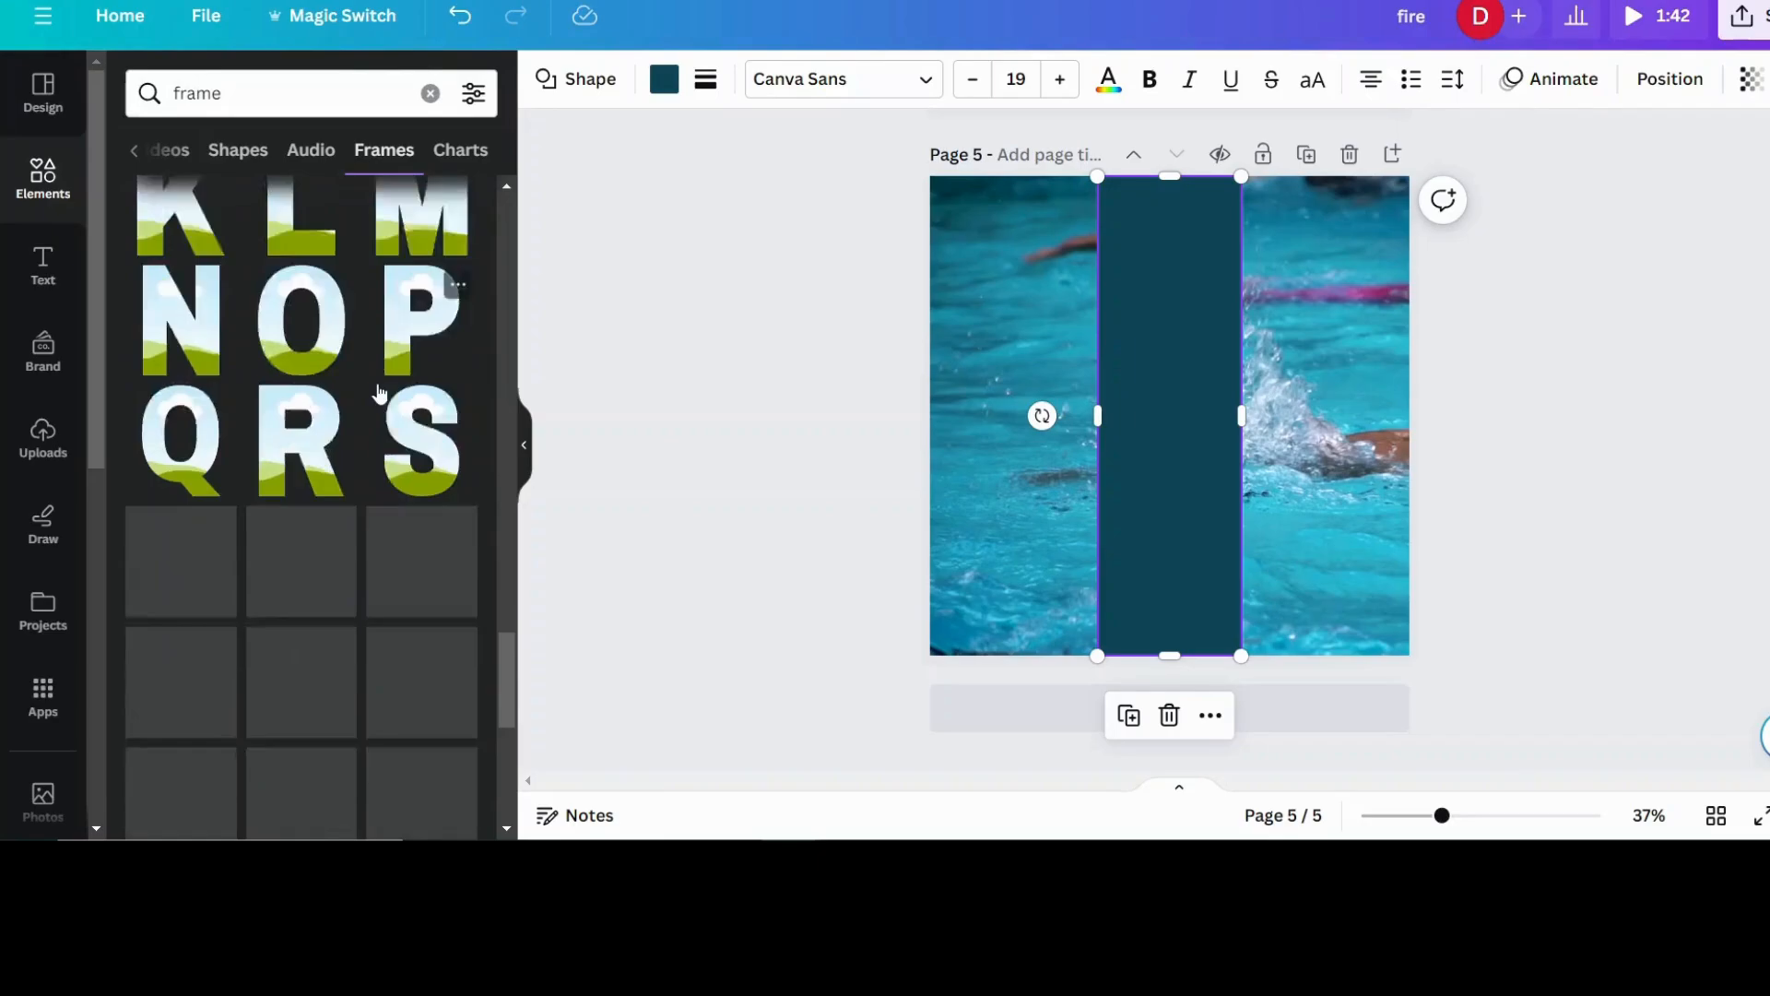
pyautogui.click(424, 307)
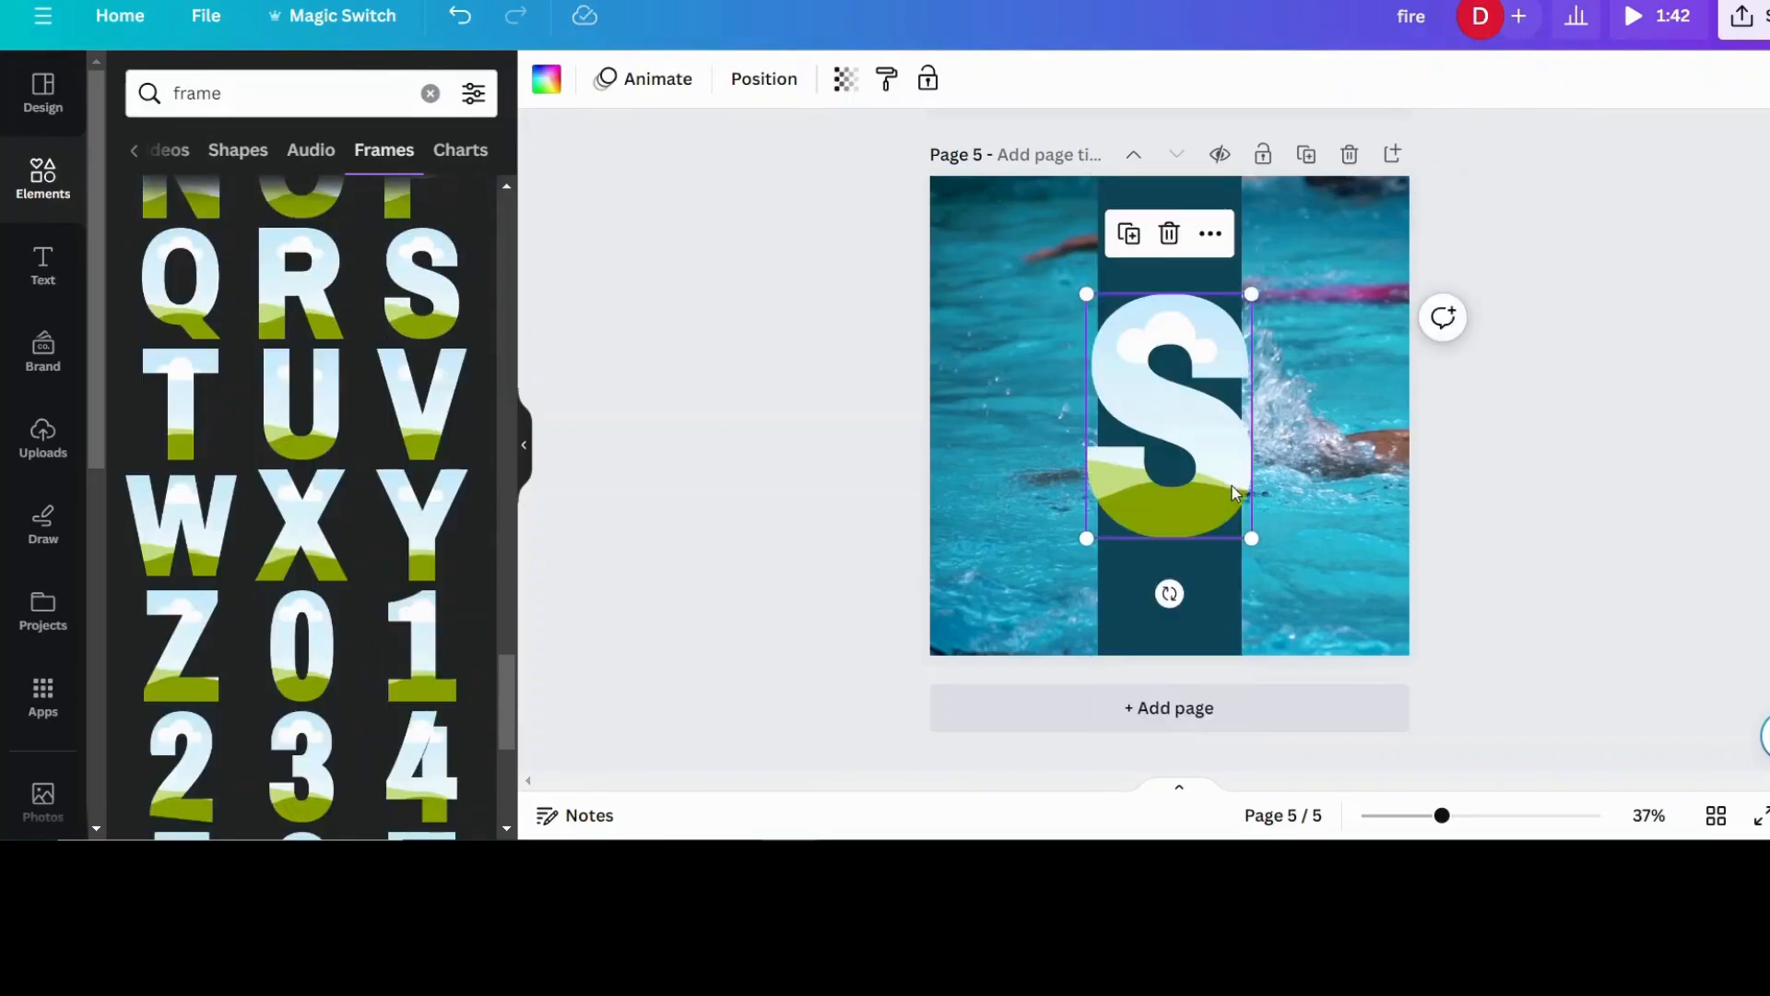
# - Shrink the S frame to fit within the vertical band and place it at the band's upper end
pyautogui.moveTo(1259, 546); pyautogui.dragTo(1176, 349)
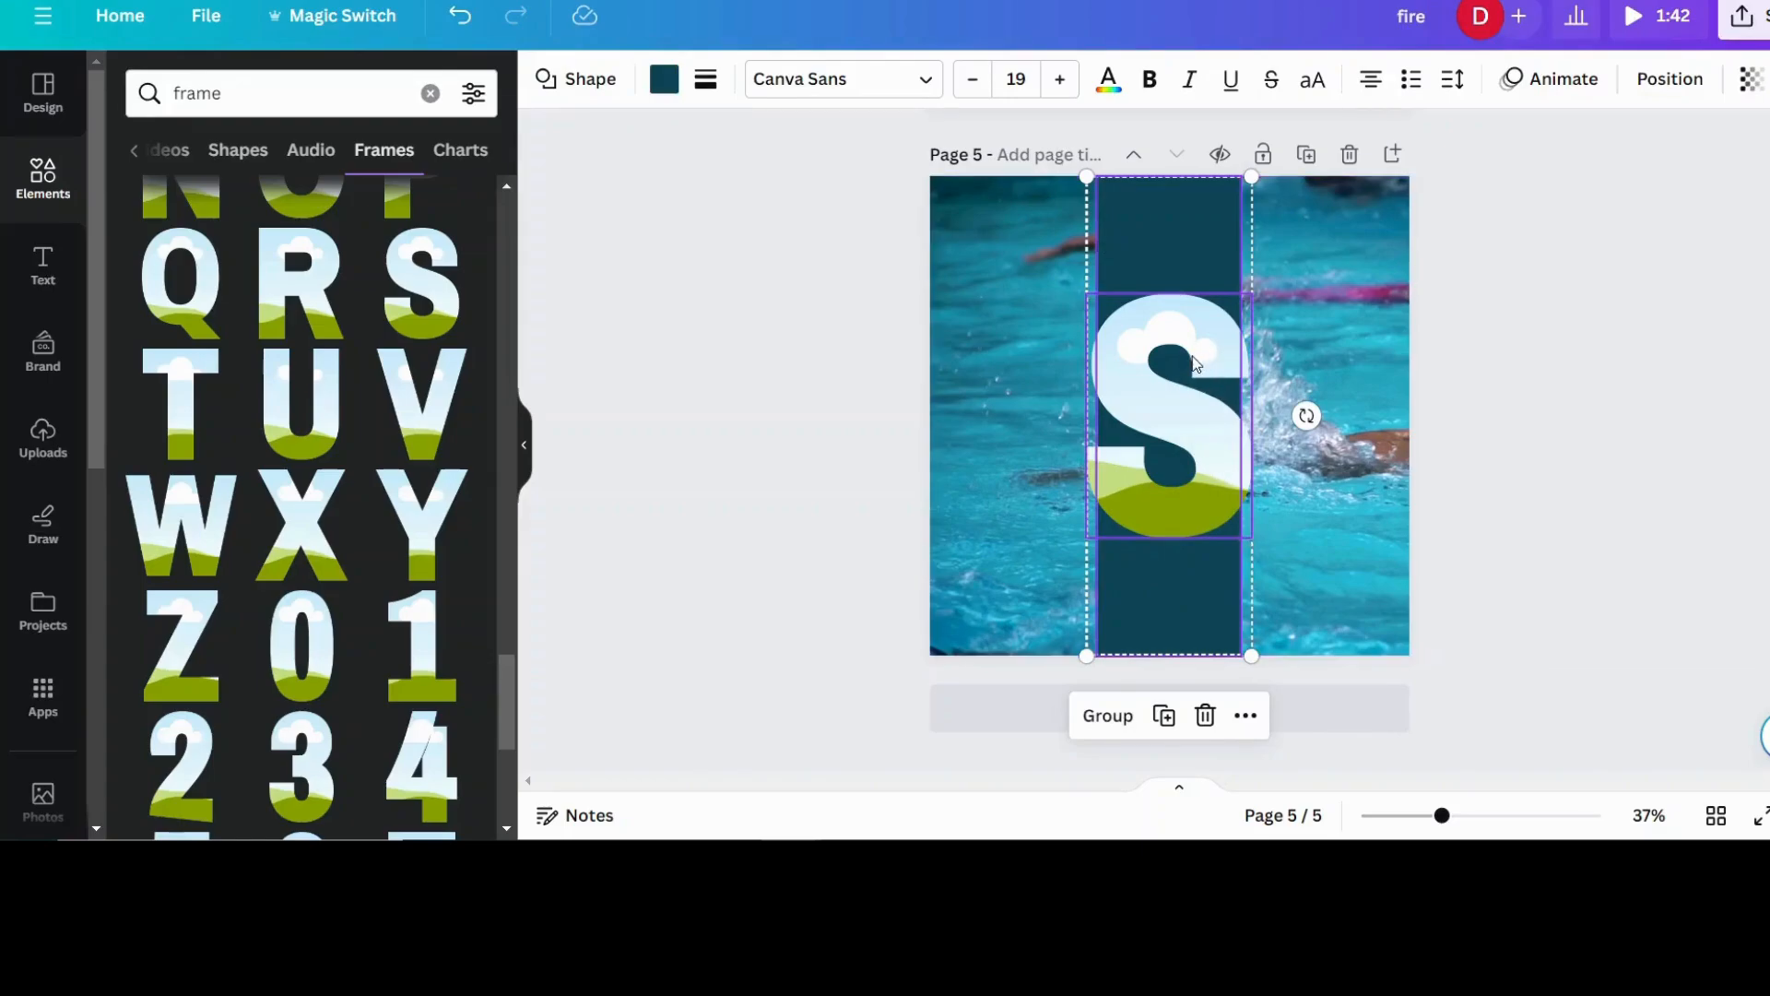
pyautogui.click(1532, 370)
pyautogui.click(1242, 522)
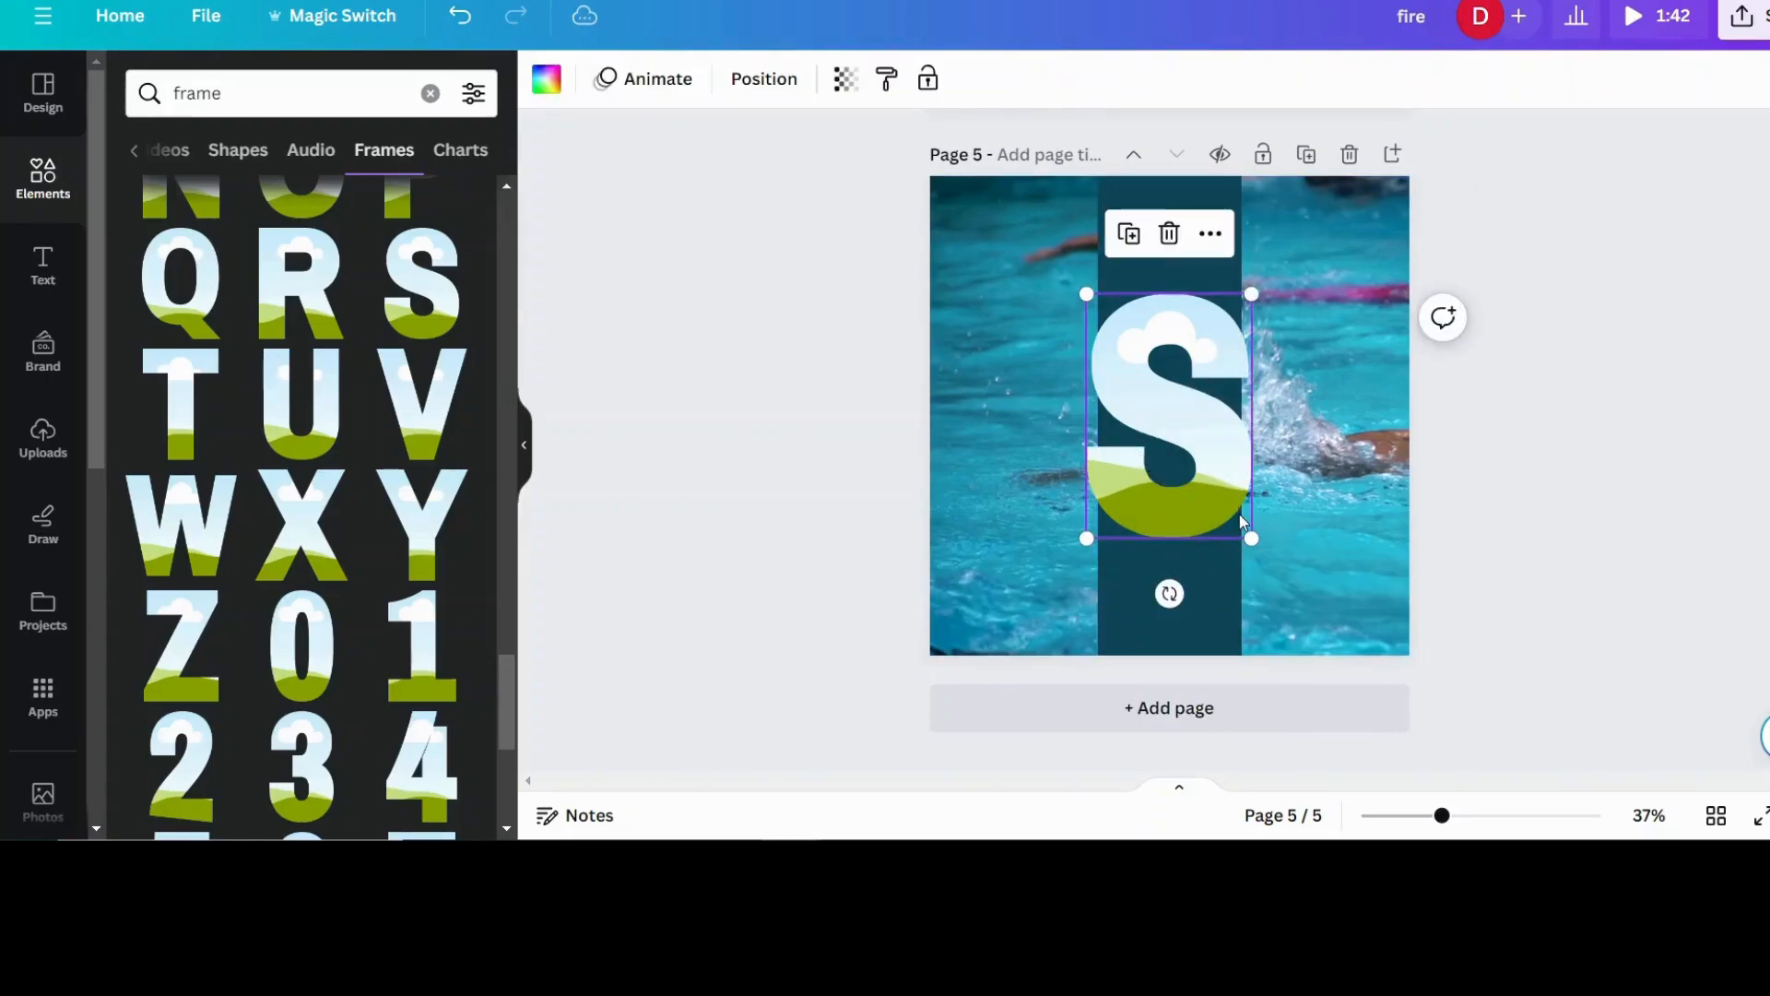
pyautogui.moveTo(1251, 535); pyautogui.dragTo(1156, 278)
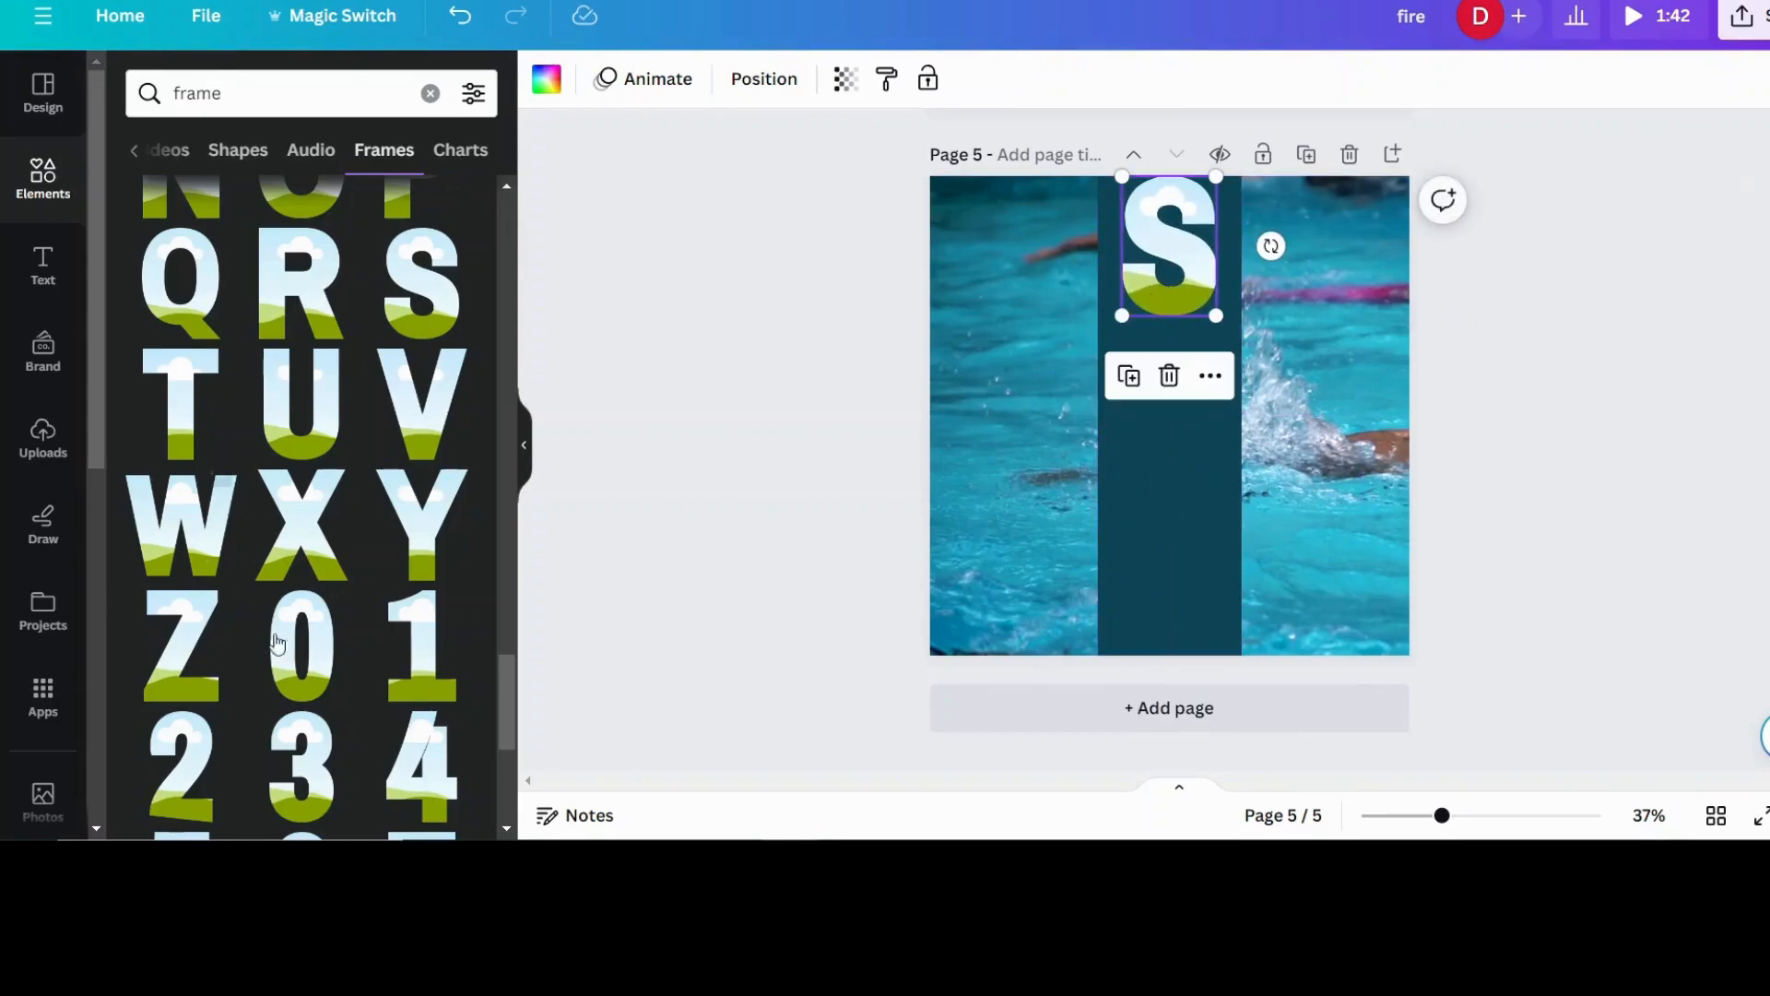
# - Add the letter W frame, shrink it to the band's width and place it directly below the S
pyautogui.click(221, 497)
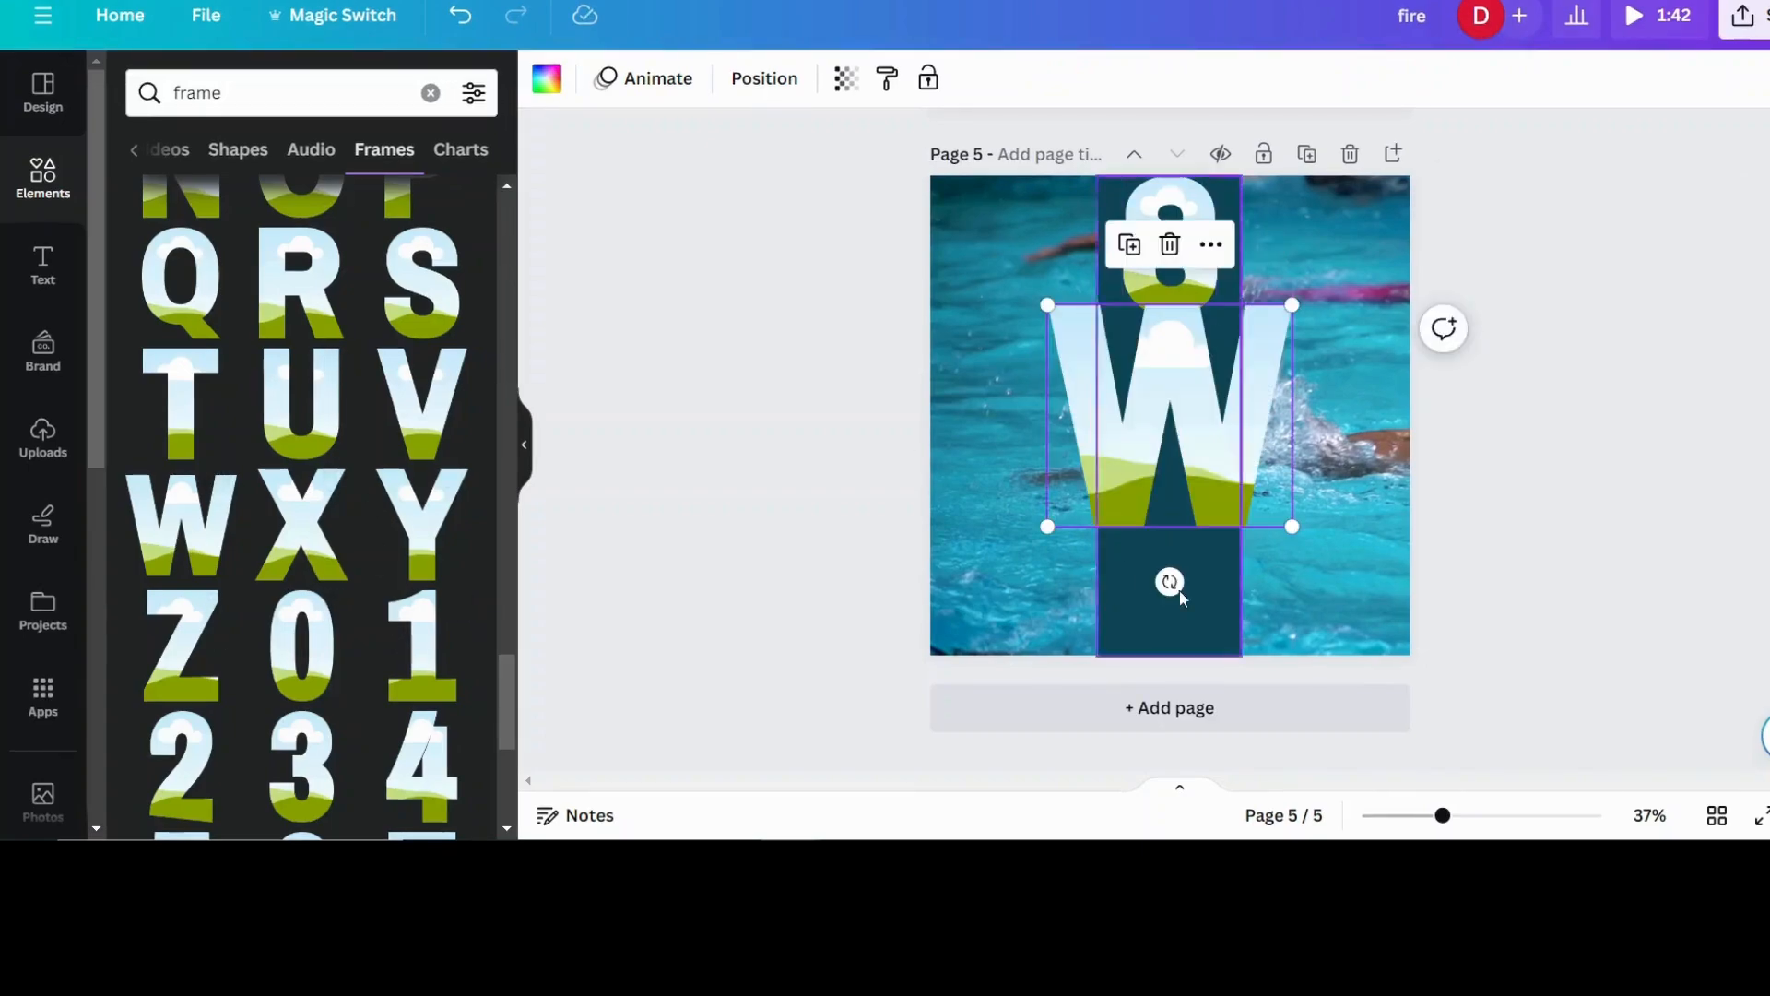
pyautogui.moveTo(1302, 522); pyautogui.dragTo(1225, 439)
pyautogui.moveTo(1168, 384); pyautogui.dragTo(1171, 379)
# - Add the letter I frame, shrink it and place it in the band below the W
pyautogui.scroll(5, 361, 370)
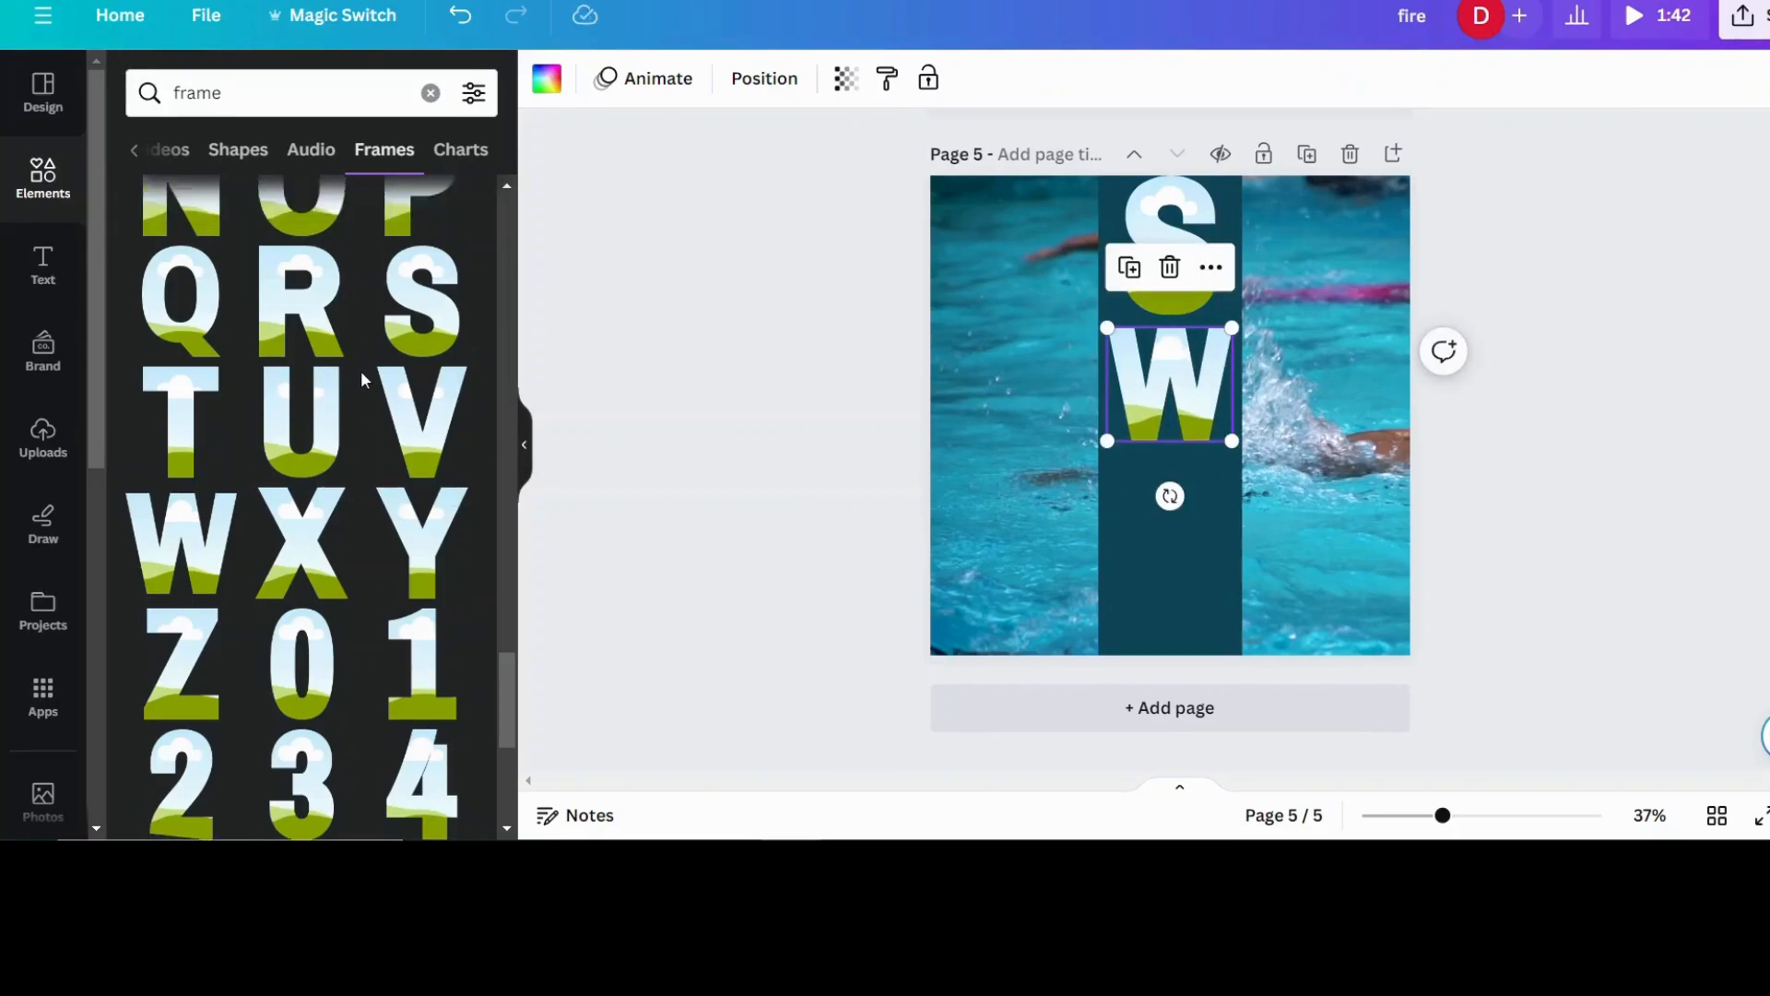
pyautogui.click(320, 412)
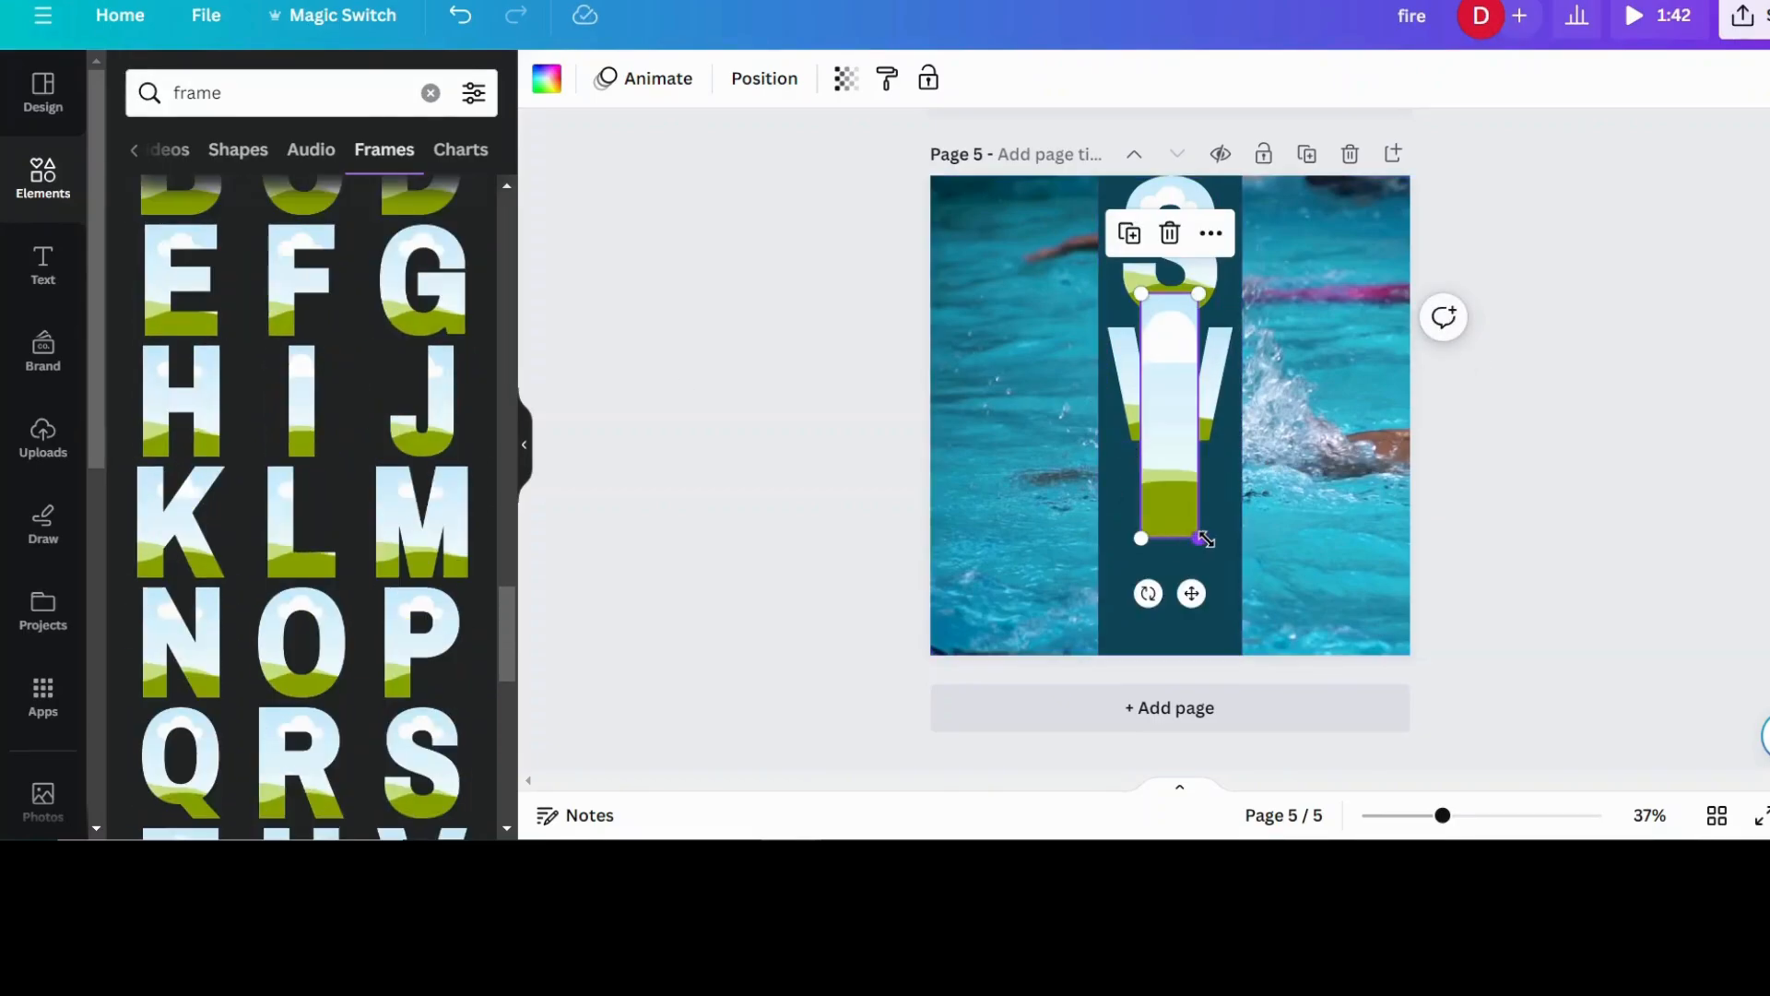
pyautogui.moveTo(1203, 539); pyautogui.dragTo(1180, 456)
pyautogui.moveTo(1160, 378); pyautogui.dragTo(1168, 536)
# - Reduce the S, W and I frames and stack them closer together, leaving room for a fourth letter in the band
pyautogui.click(1169, 245)
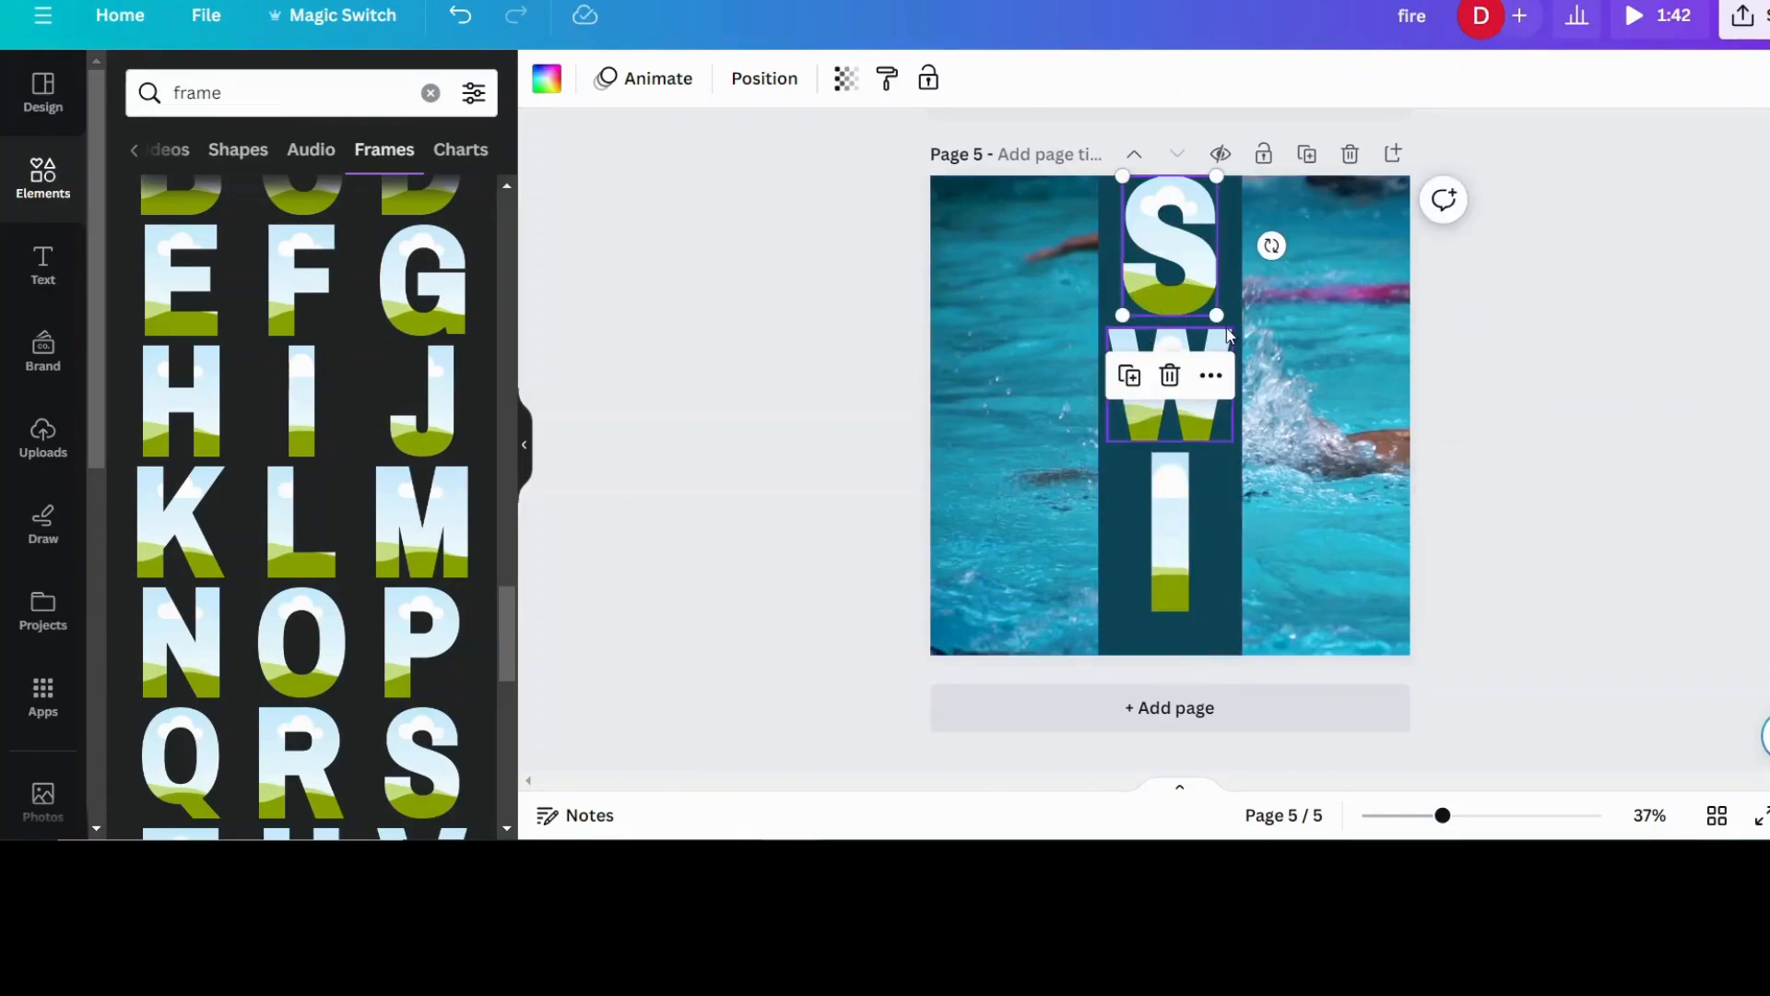
pyautogui.moveTo(1220, 315); pyautogui.dragTo(1191, 248)
pyautogui.click(1171, 397)
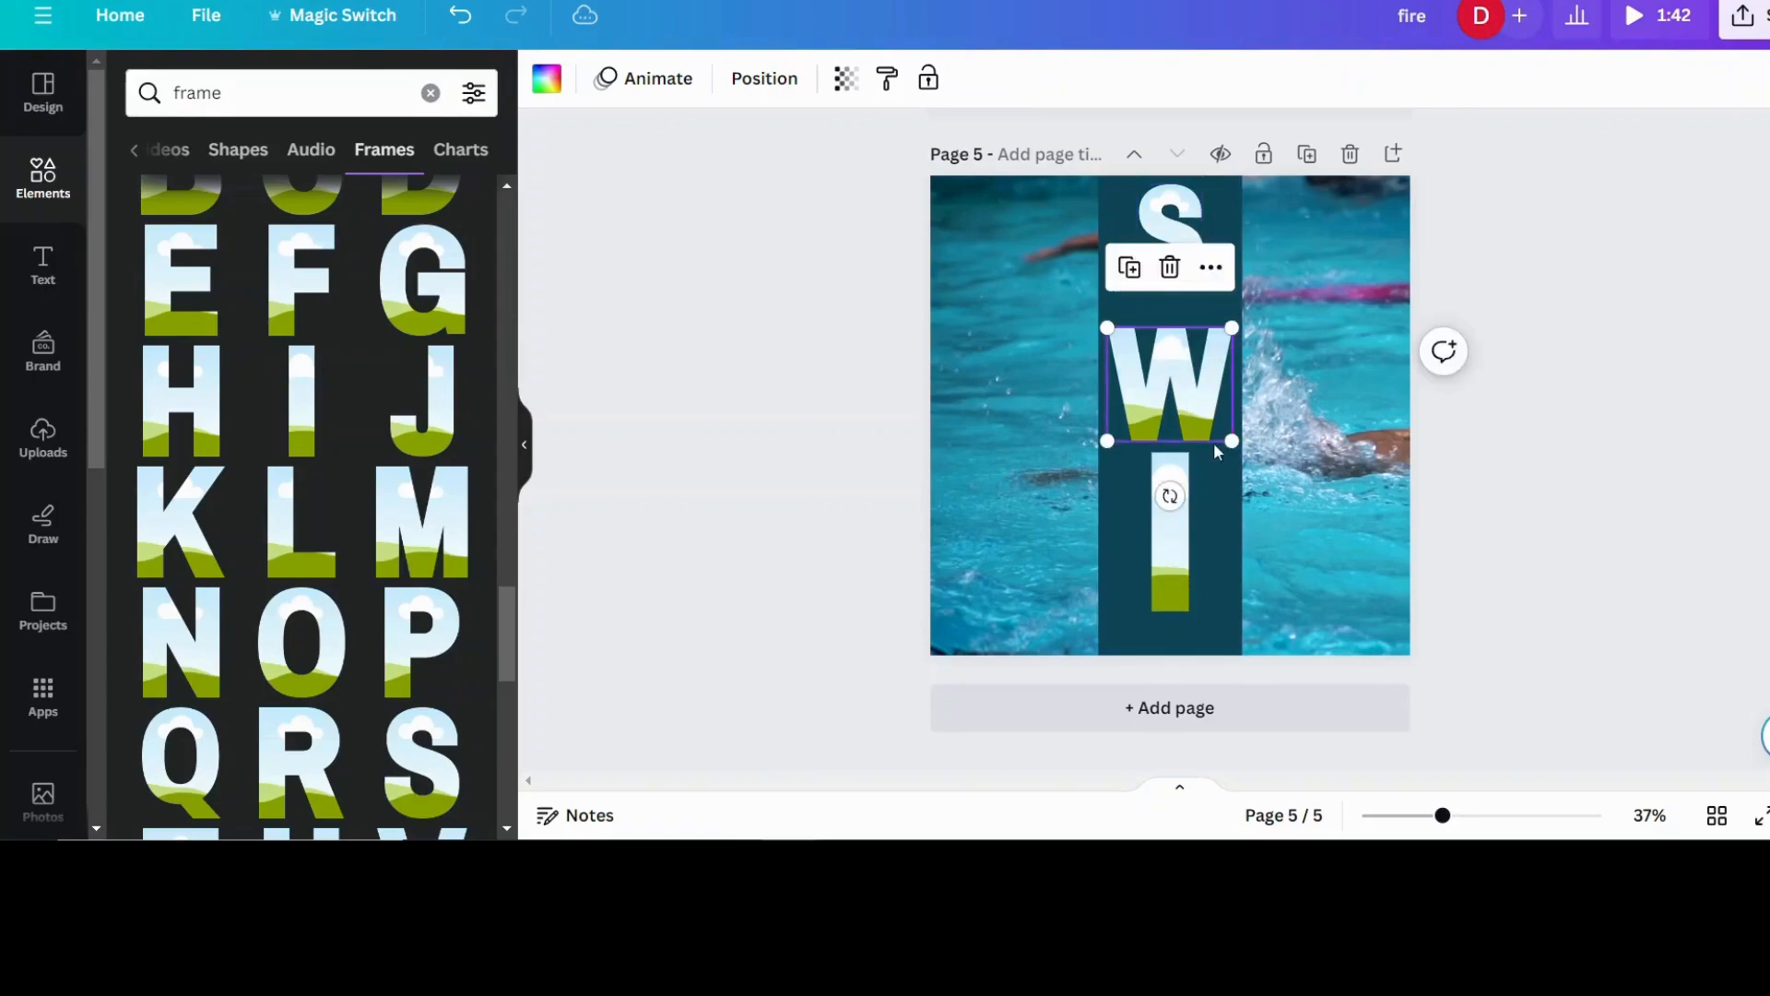
pyautogui.moveTo(1233, 441); pyautogui.dragTo(1214, 412)
pyautogui.moveTo(1156, 373); pyautogui.dragTo(1171, 344)
pyautogui.click(1167, 490)
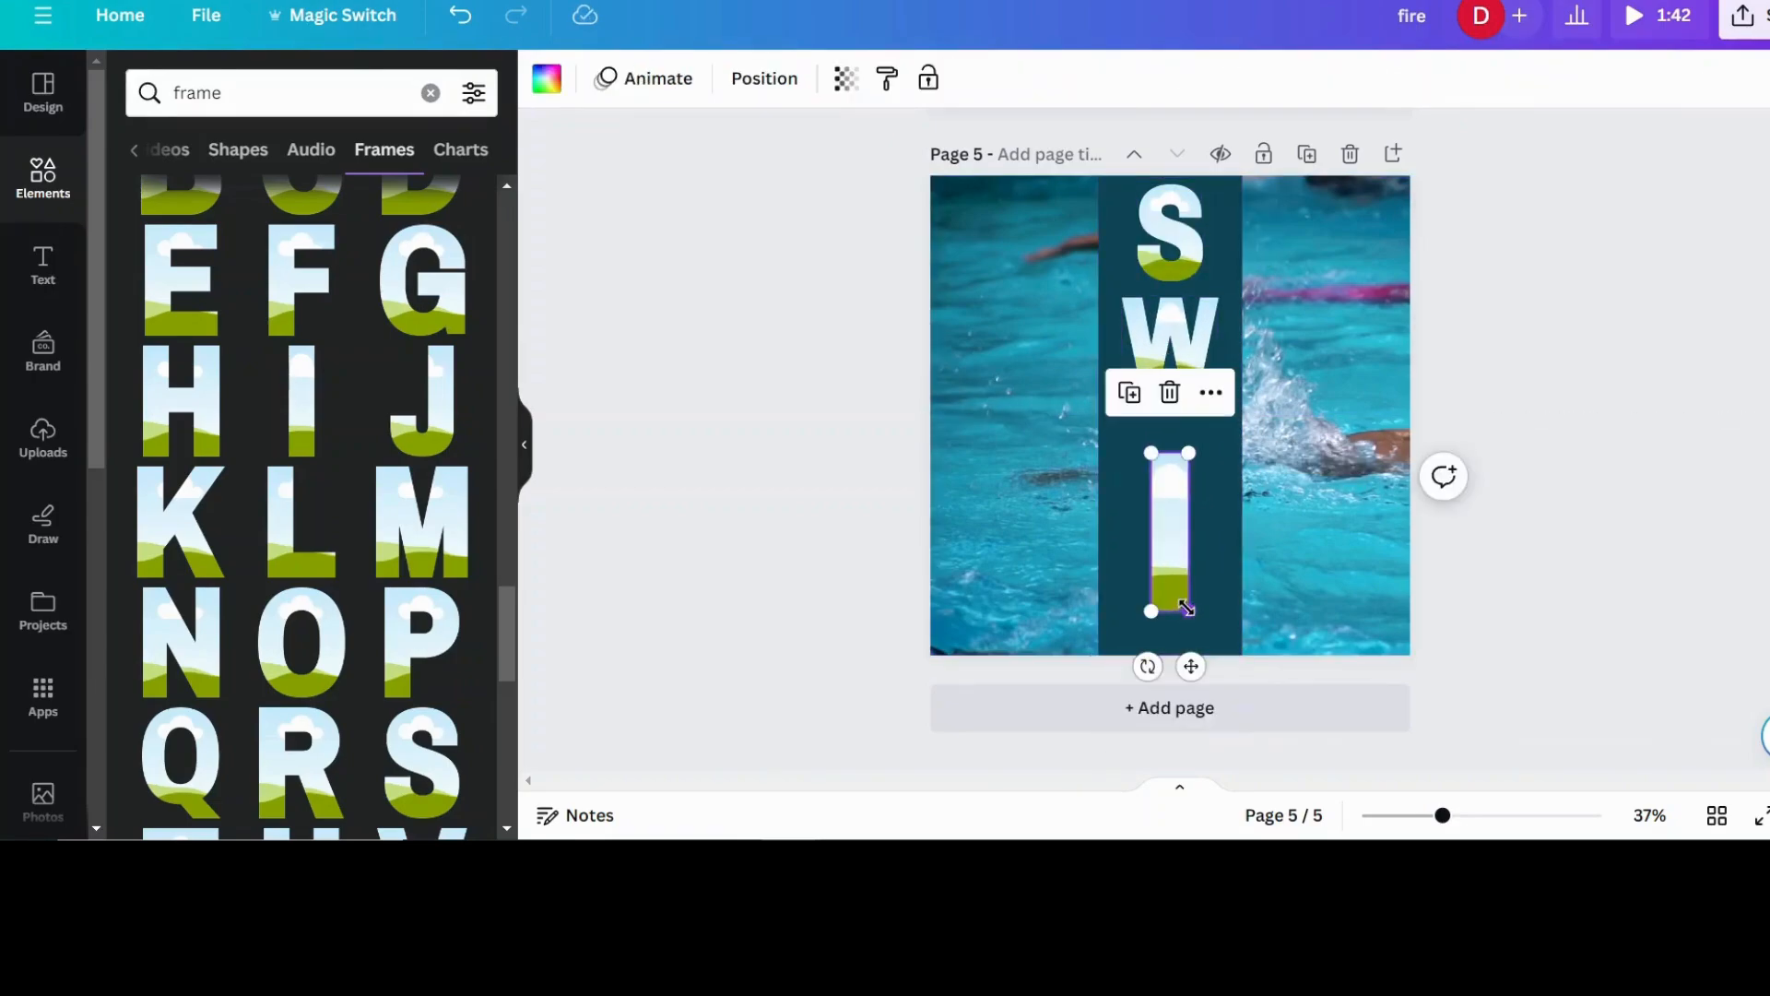
pyautogui.moveTo(1186, 607); pyautogui.dragTo(1170, 489)
# - Add the letter M frame, shrink it and place it below the I to complete the word SWIM
pyautogui.click(415, 519)
pyautogui.moveTo(1275, 535); pyautogui.dragTo(1188, 419)
pyautogui.moveTo(1129, 368); pyautogui.dragTo(1208, 631)
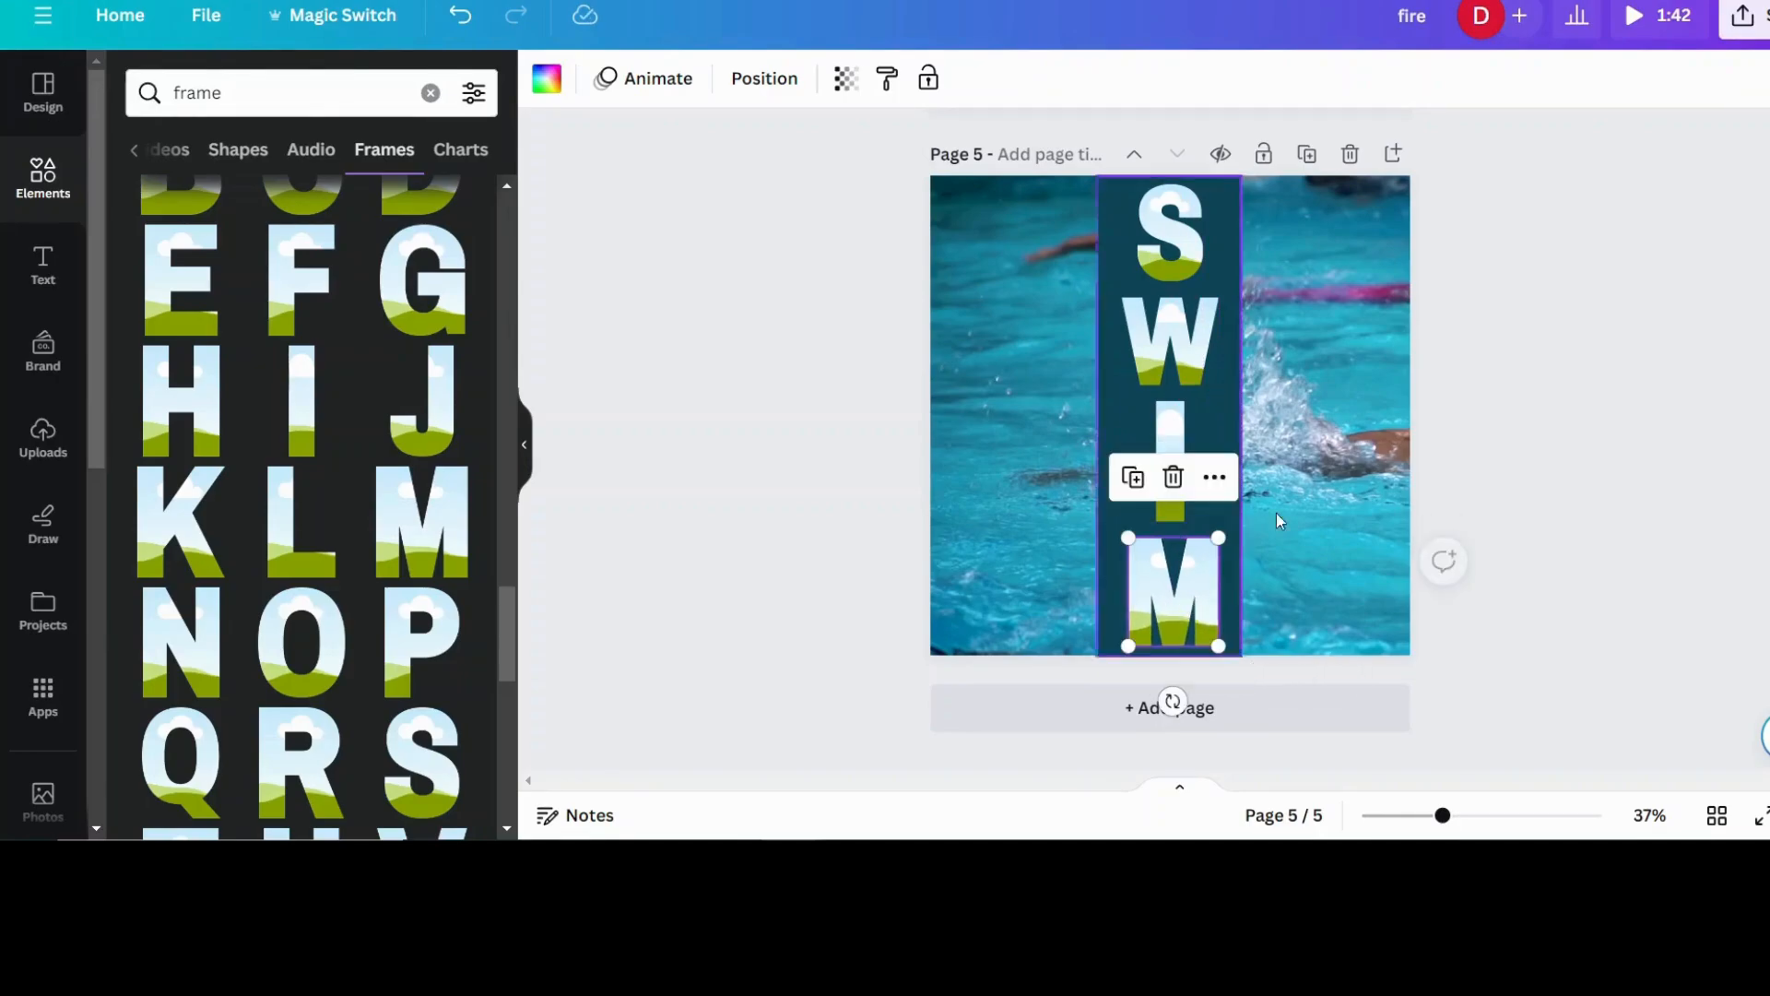
# - Fill the S frame with the recently used 16.0s swimming video
pyautogui.click(42, 175)
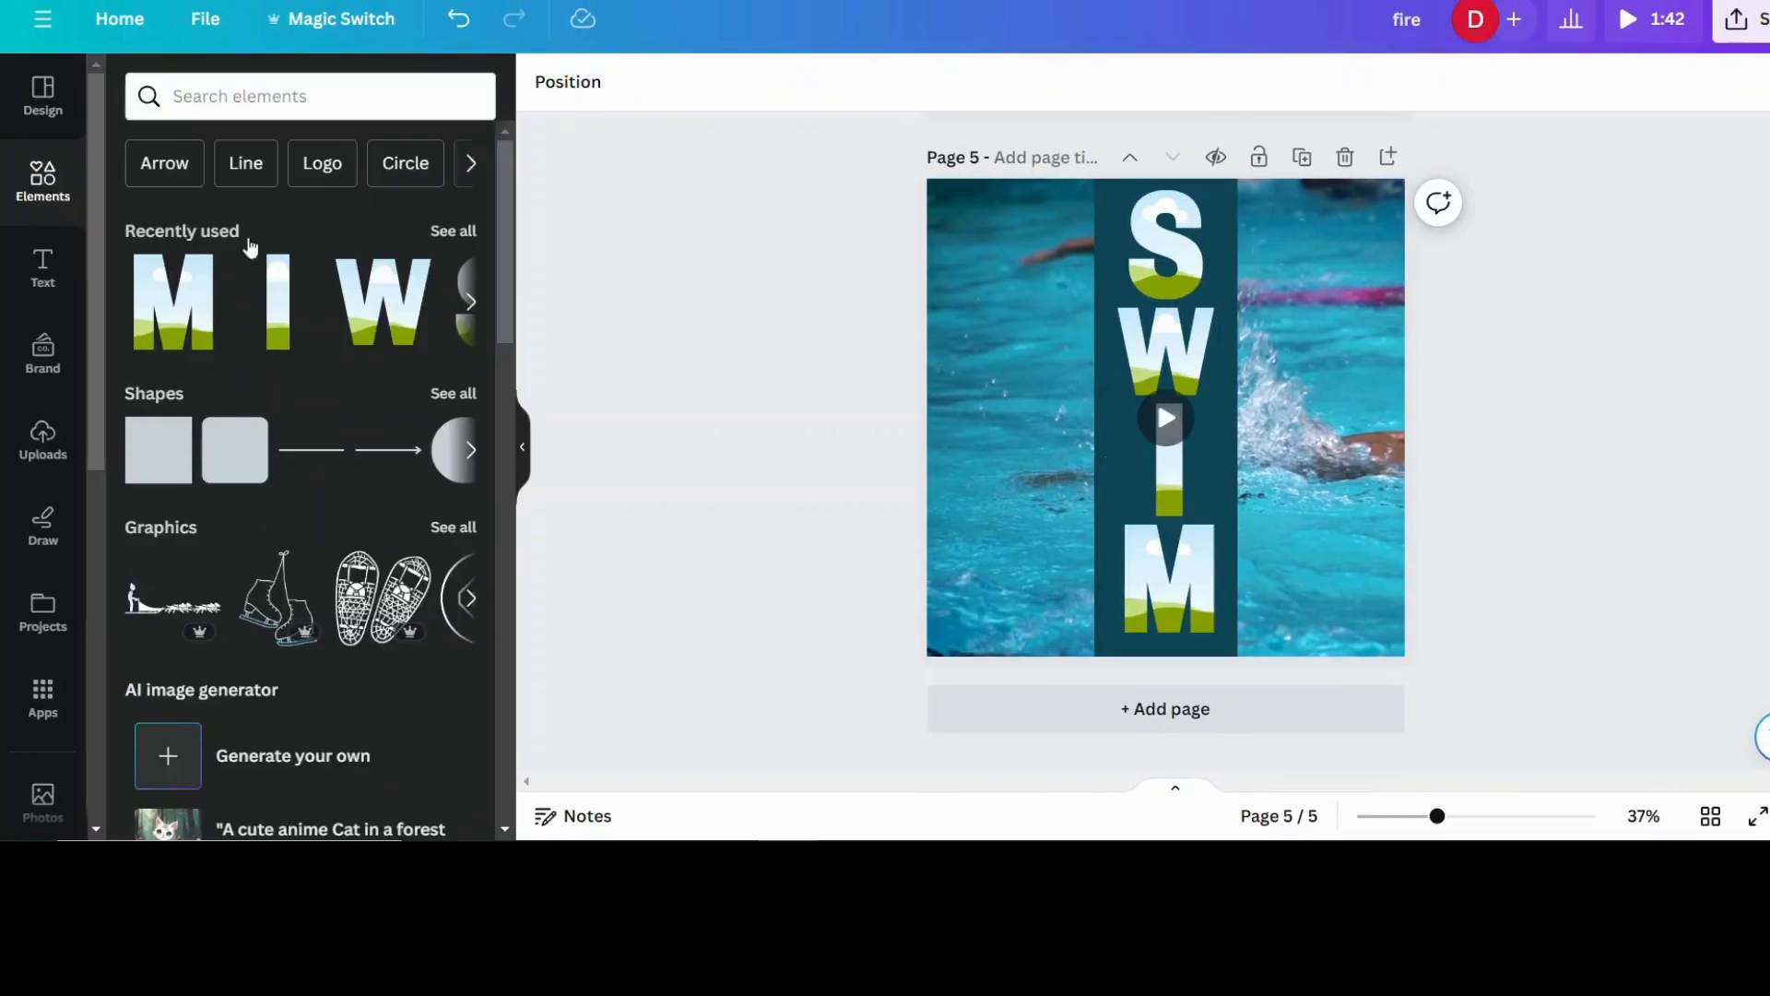
pyautogui.click(446, 235)
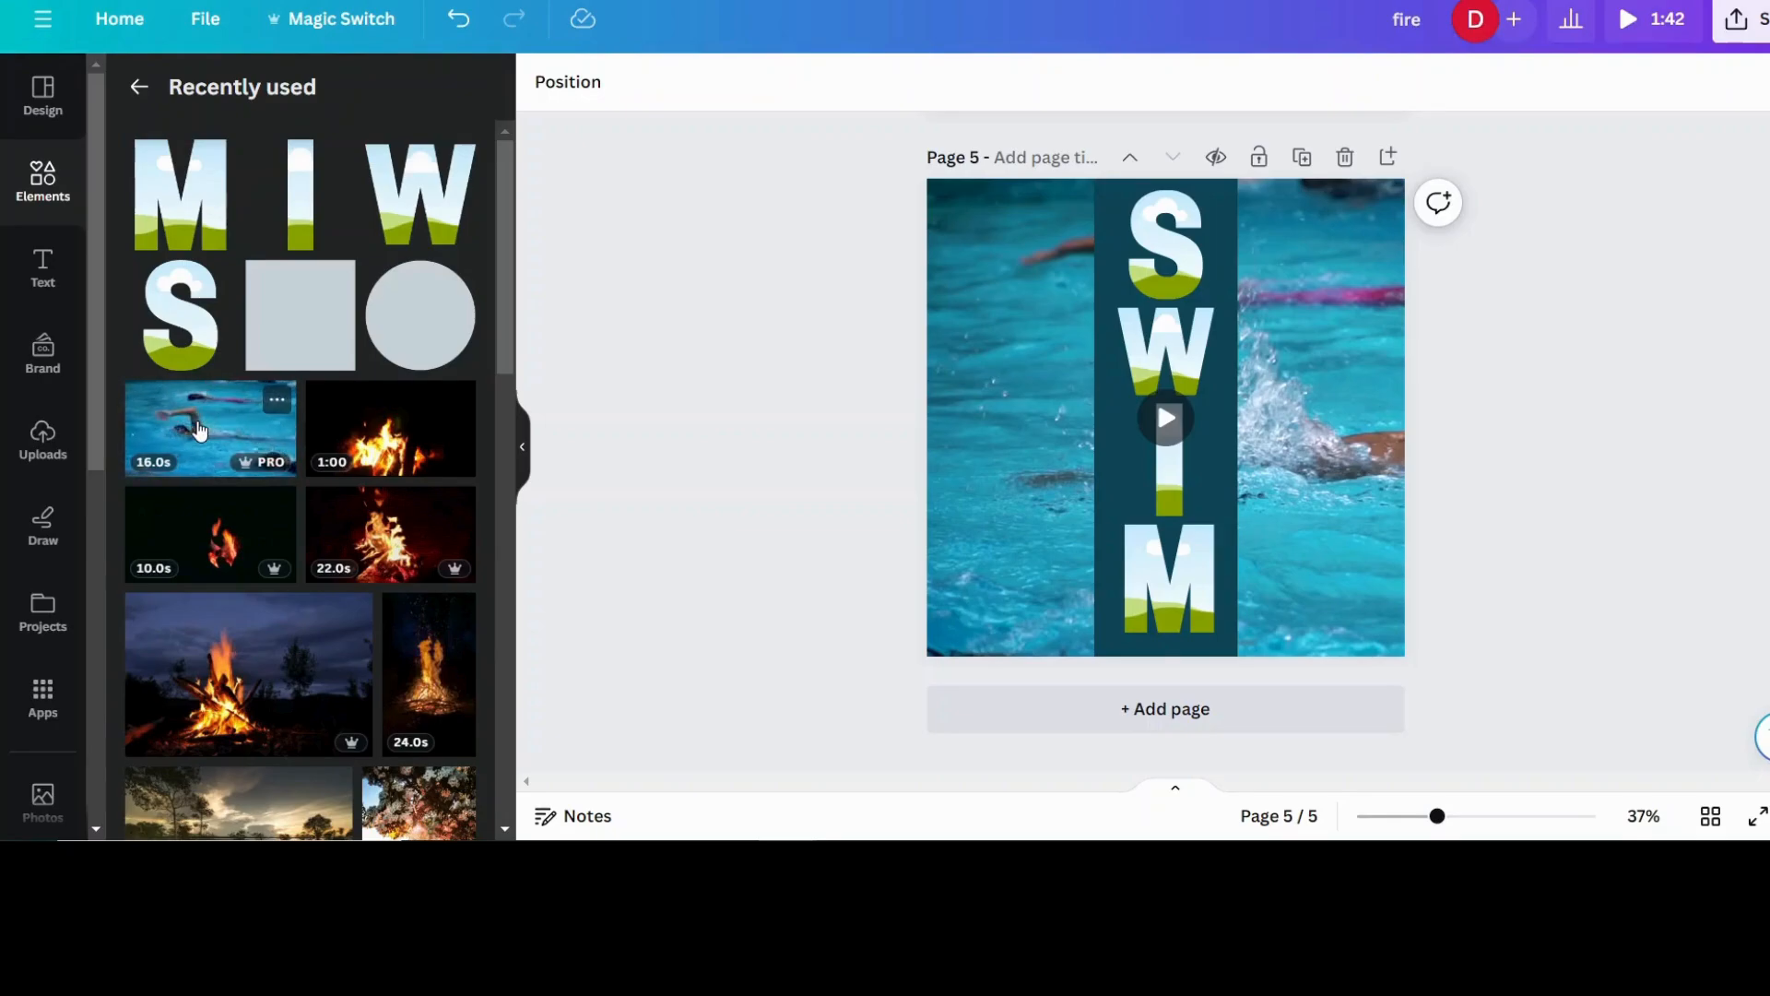
pyautogui.moveTo(199, 430); pyautogui.dragTo(1180, 264)
# - Enlarge and reposition the video inside the S frame so it covers the page and lines up with the background video
pyautogui.click(1175, 278)
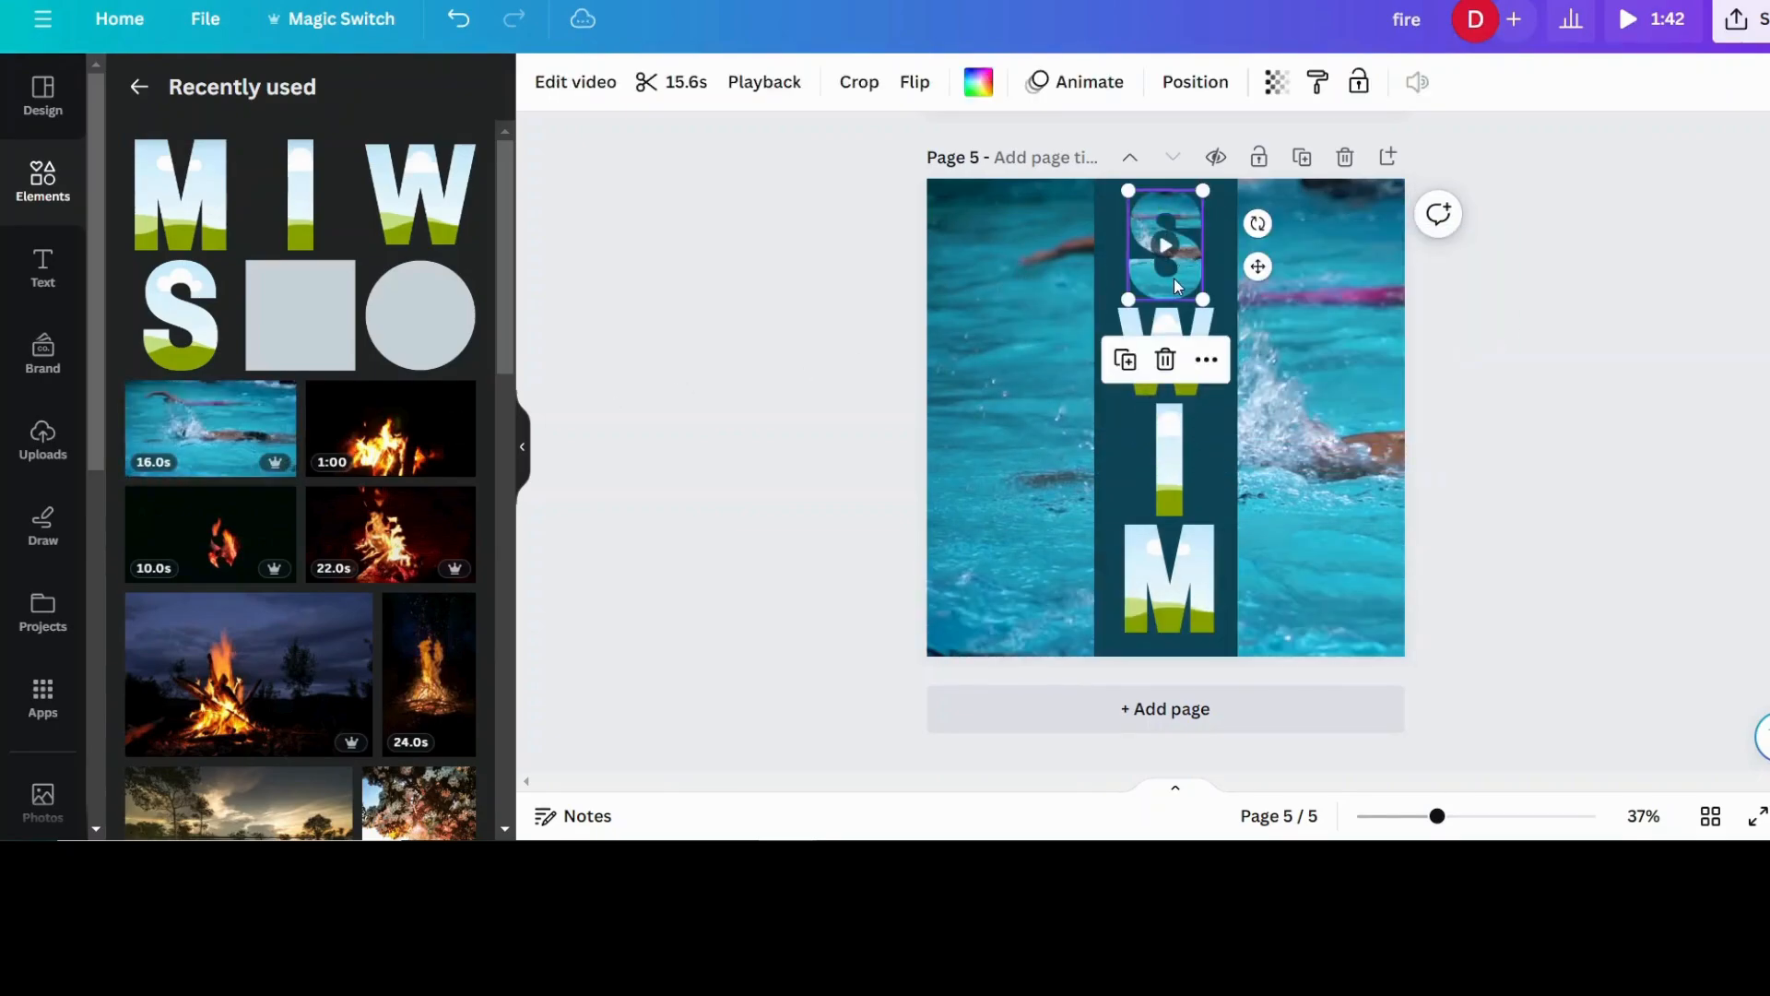
pyautogui.doubleClick(1175, 279)
pyautogui.moveTo(1171, 272); pyautogui.dragTo(995, 178)
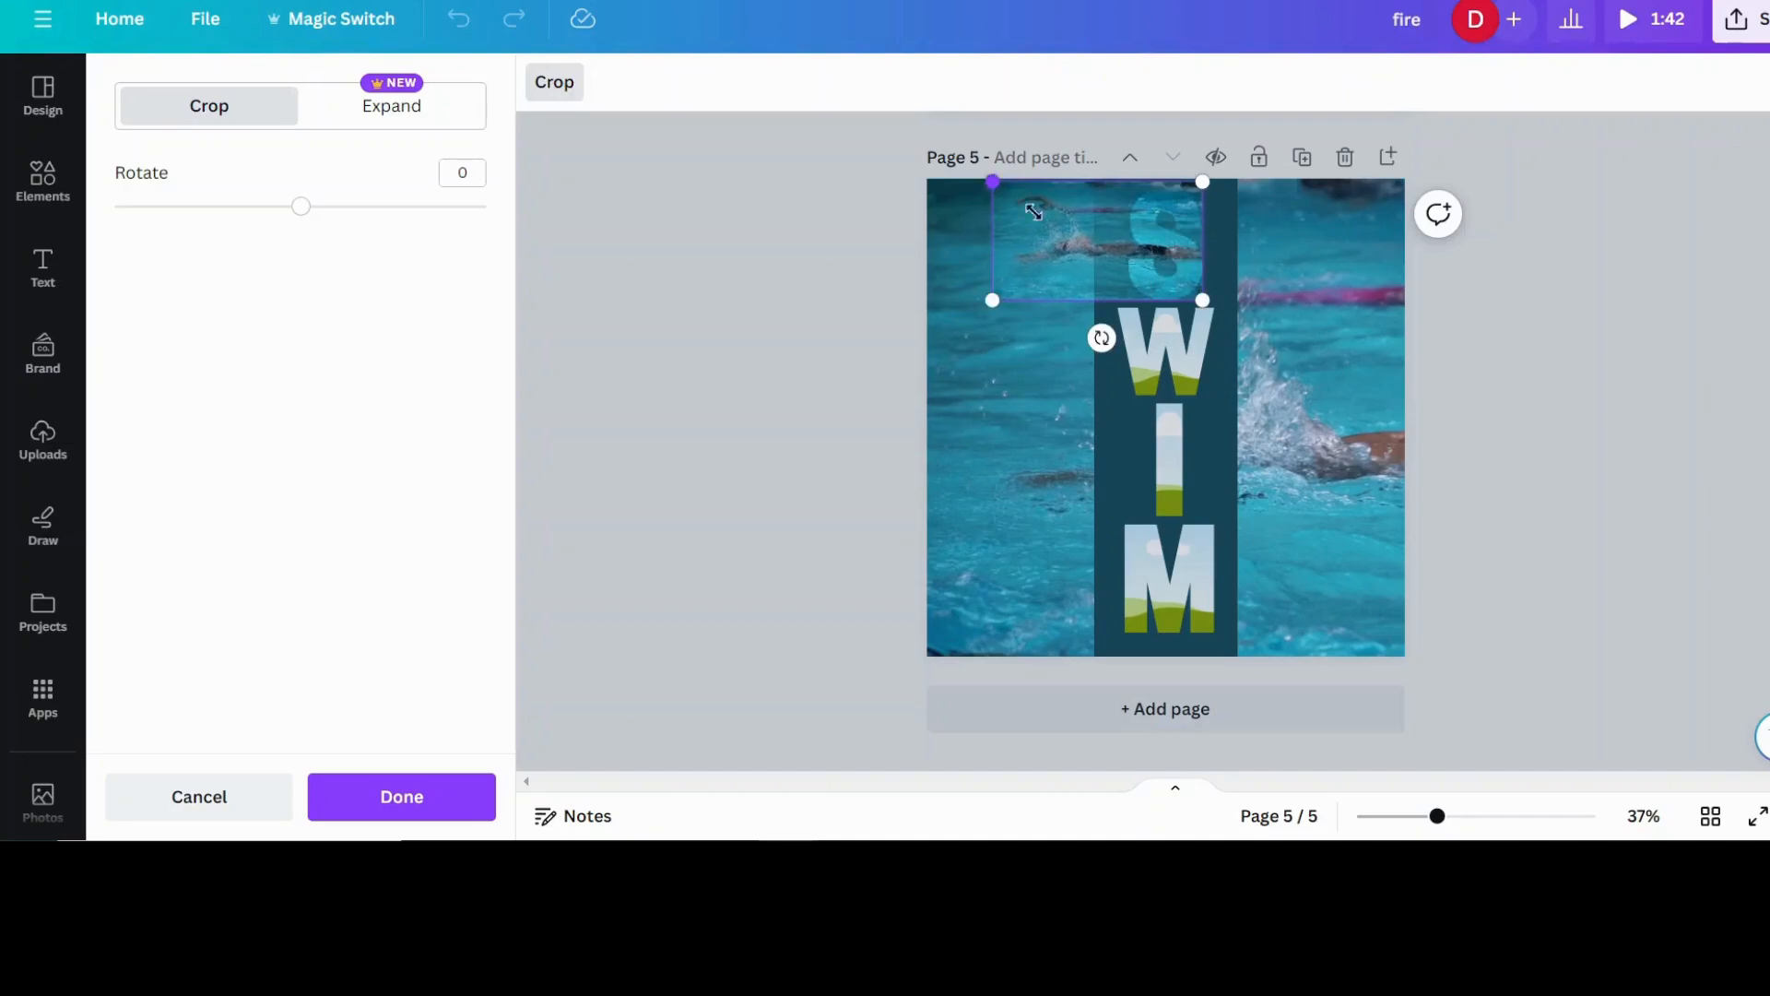
pyautogui.moveTo(1204, 305); pyautogui.dragTo(1356, 600)
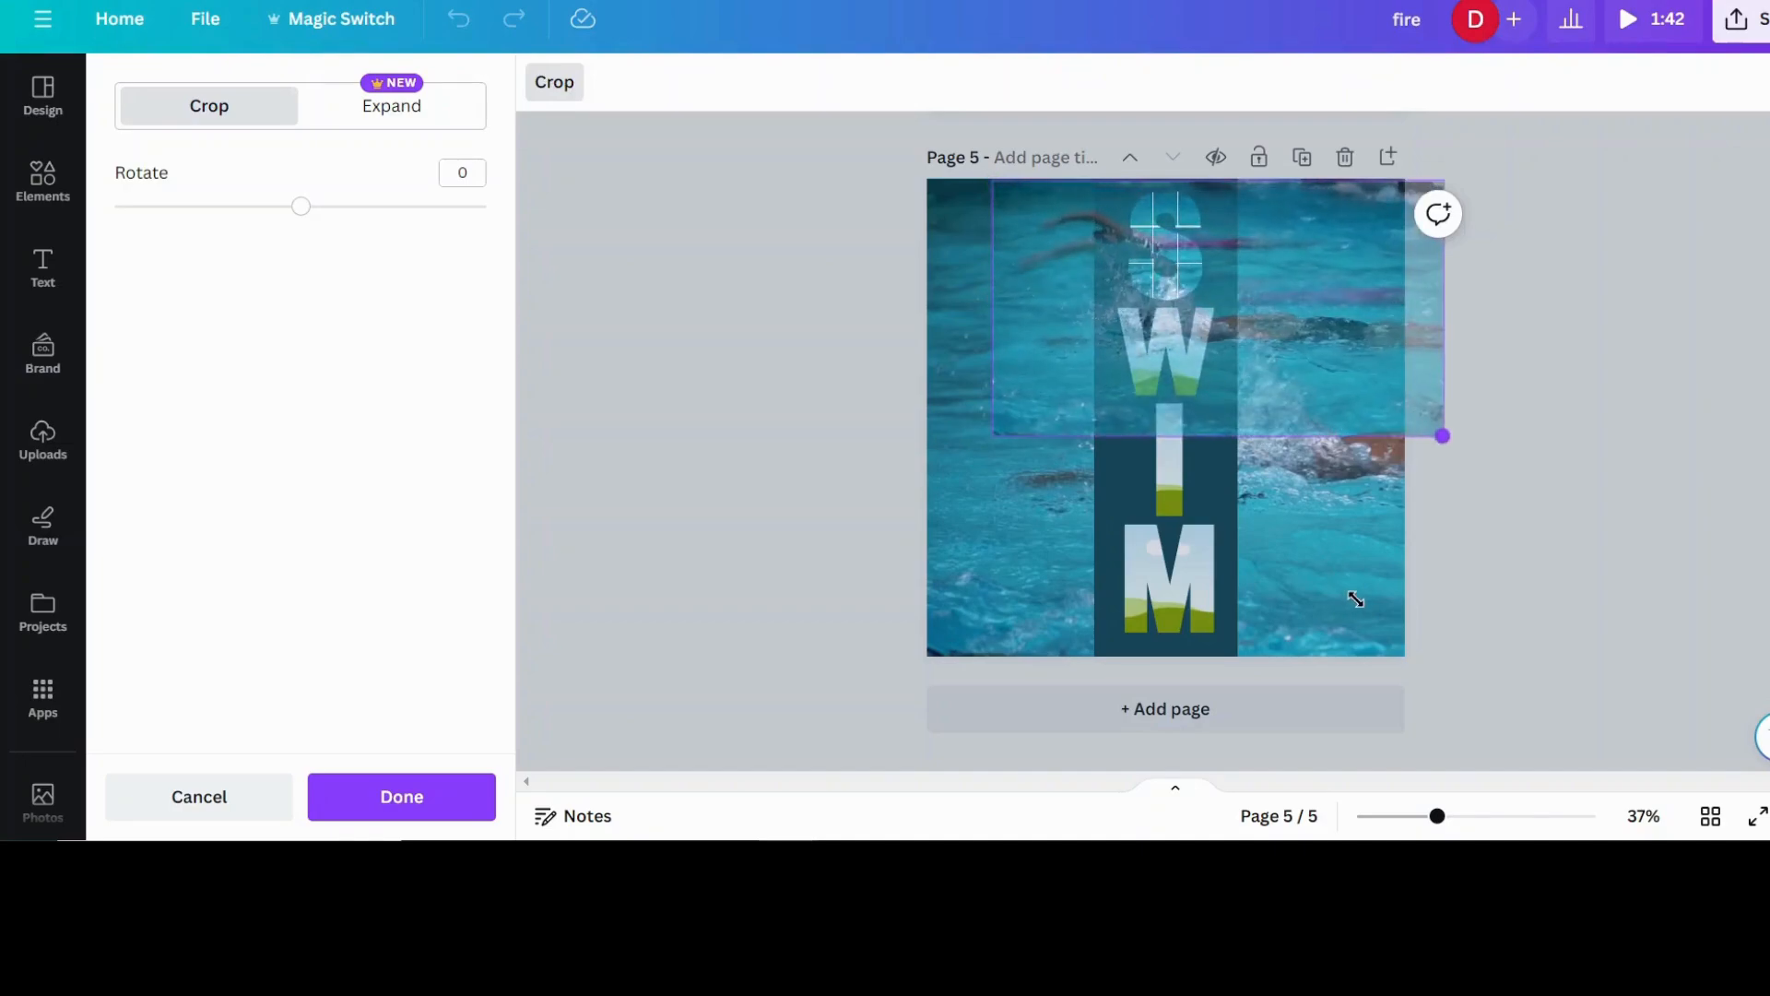
pyautogui.moveTo(1301, 417); pyautogui.dragTo(1270, 362)
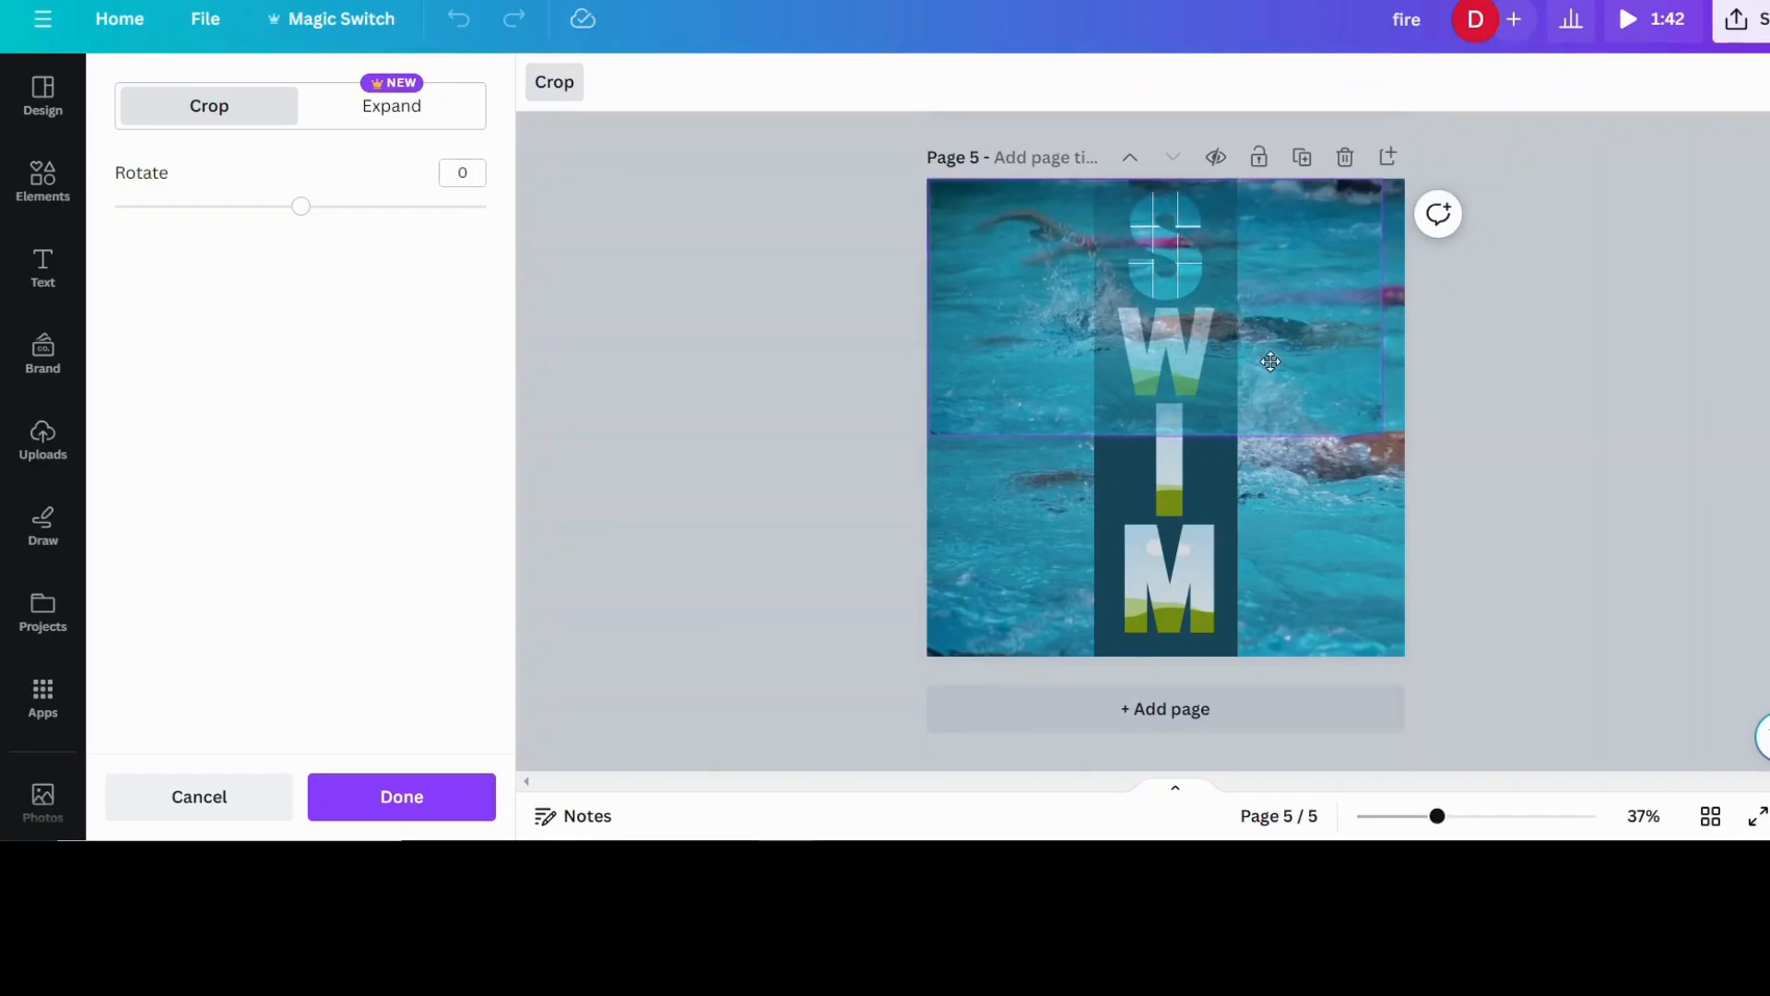
pyautogui.moveTo(1381, 435); pyautogui.dragTo(1757, 646)
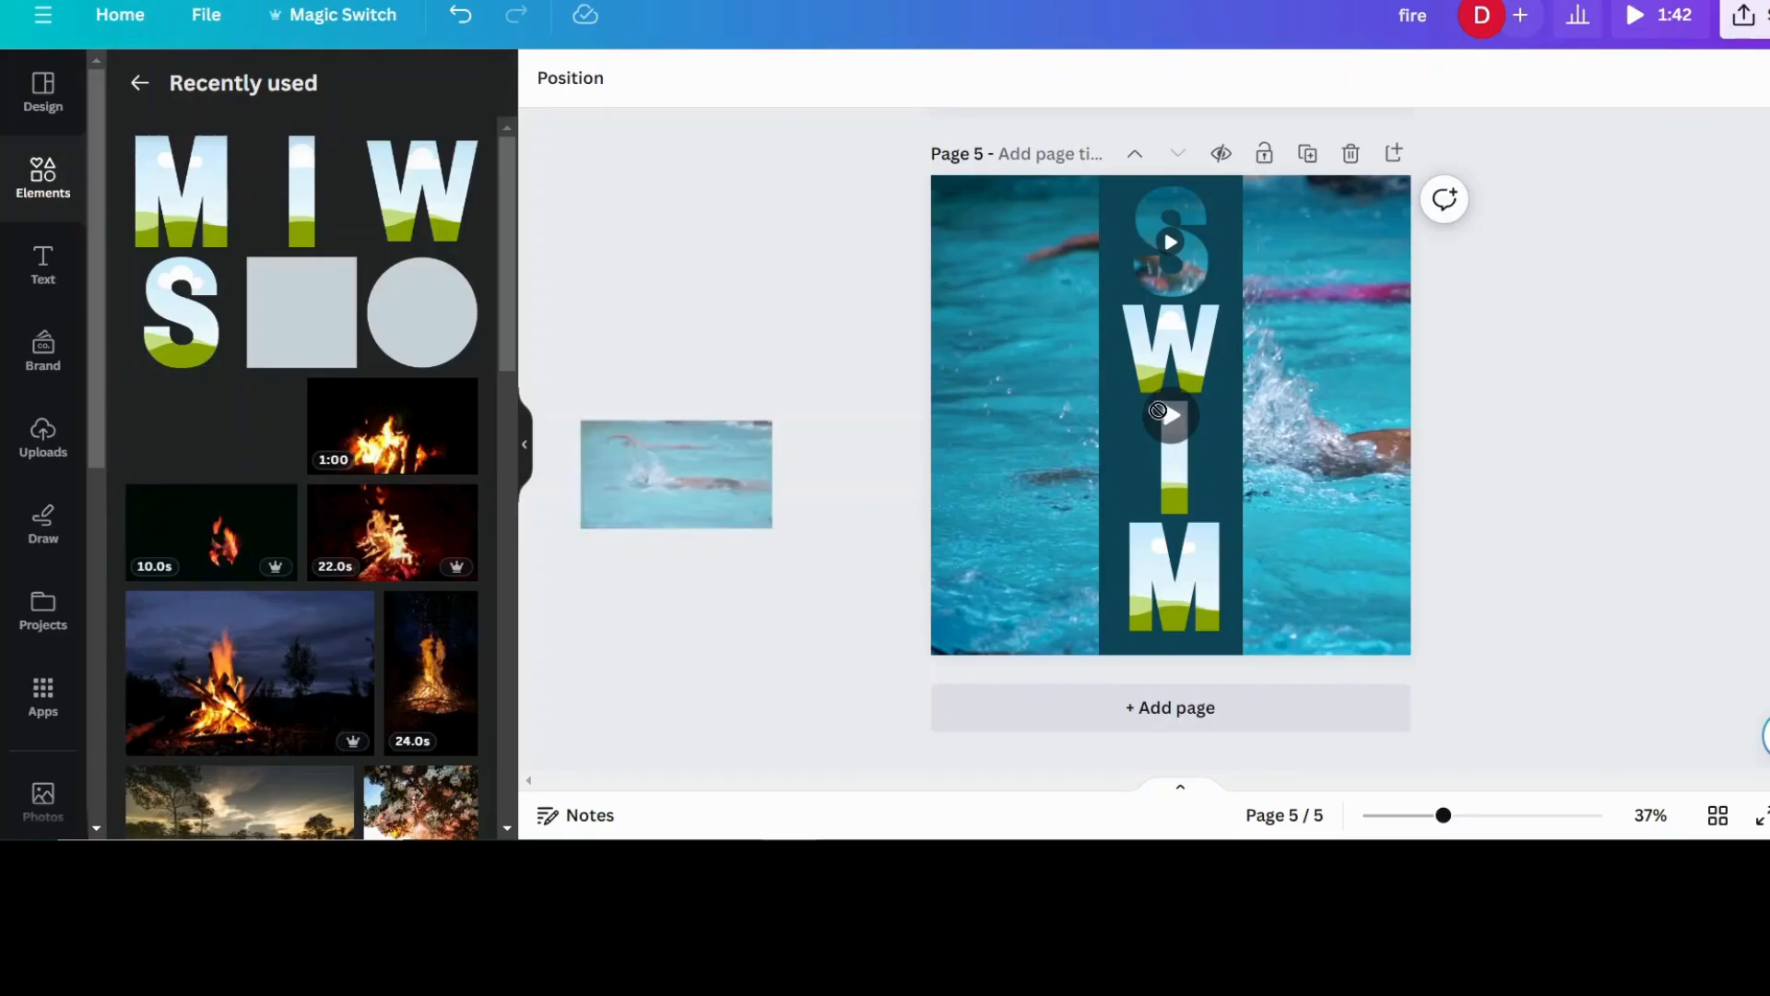
pyautogui.moveTo(1158, 409); pyautogui.dragTo(1195, 344)
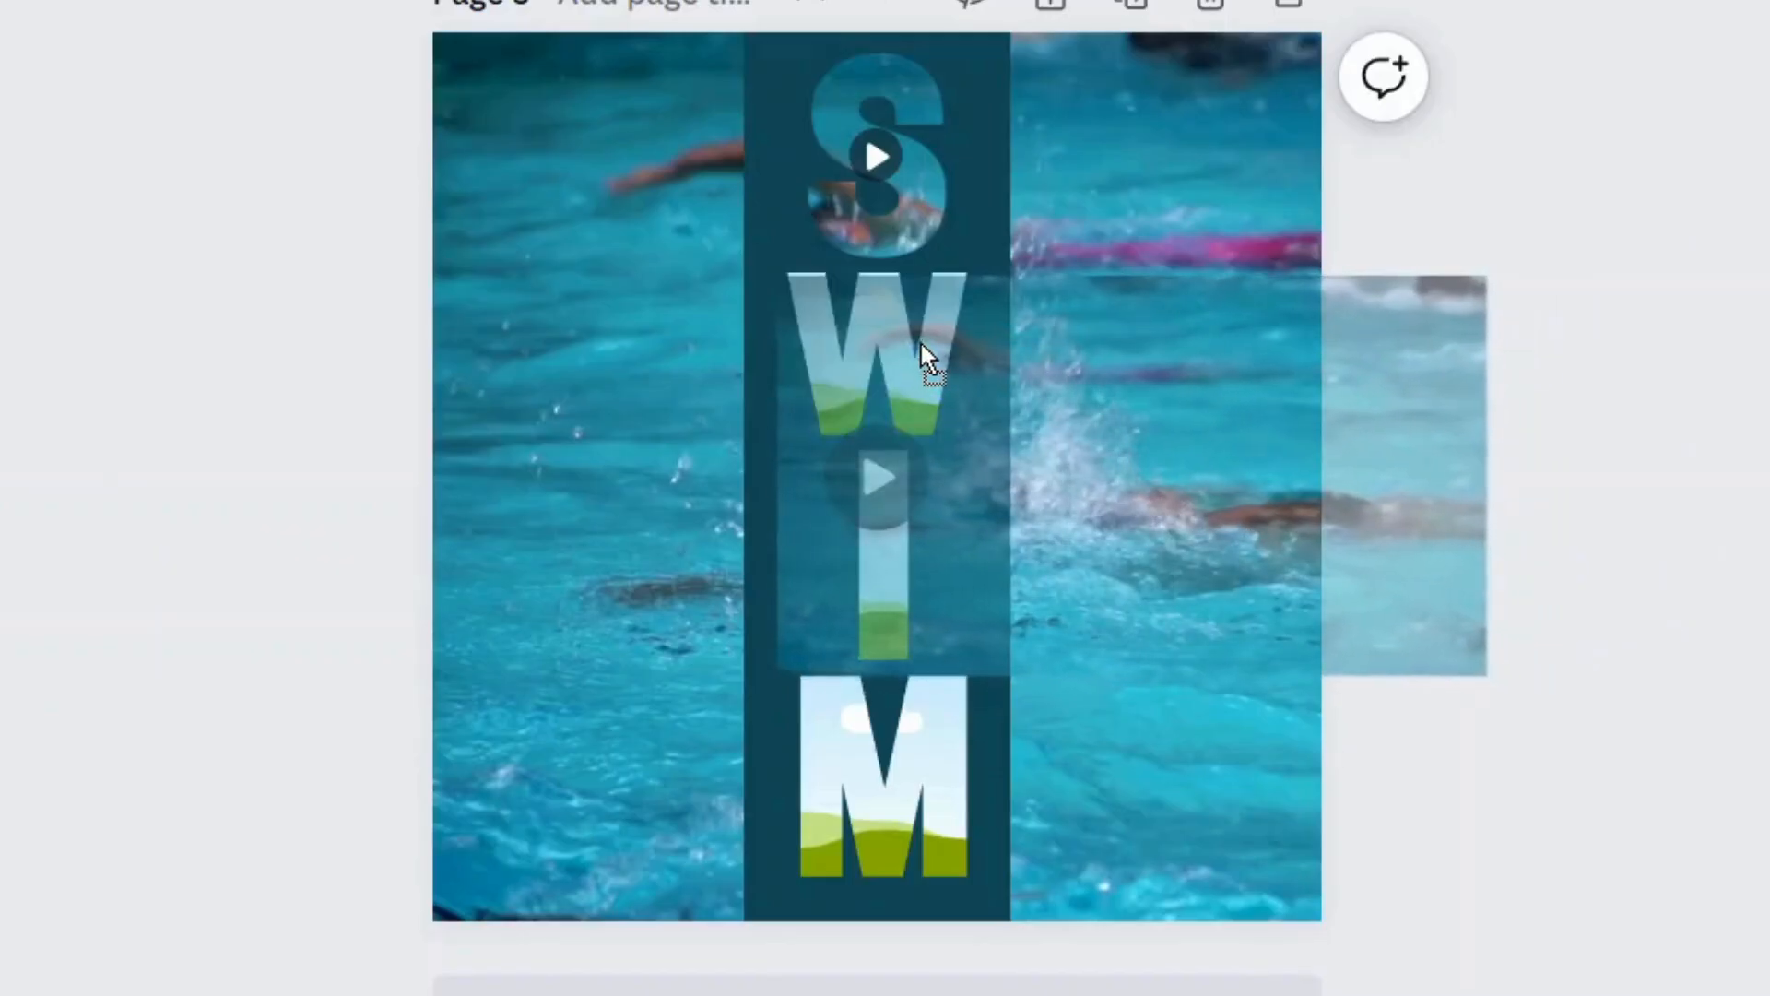
# - Enlarge the video inside the W frame from the page's upper-left corner to match the background video, and finish the crop
pyautogui.moveTo(921, 345); pyautogui.dragTo(949, 341)
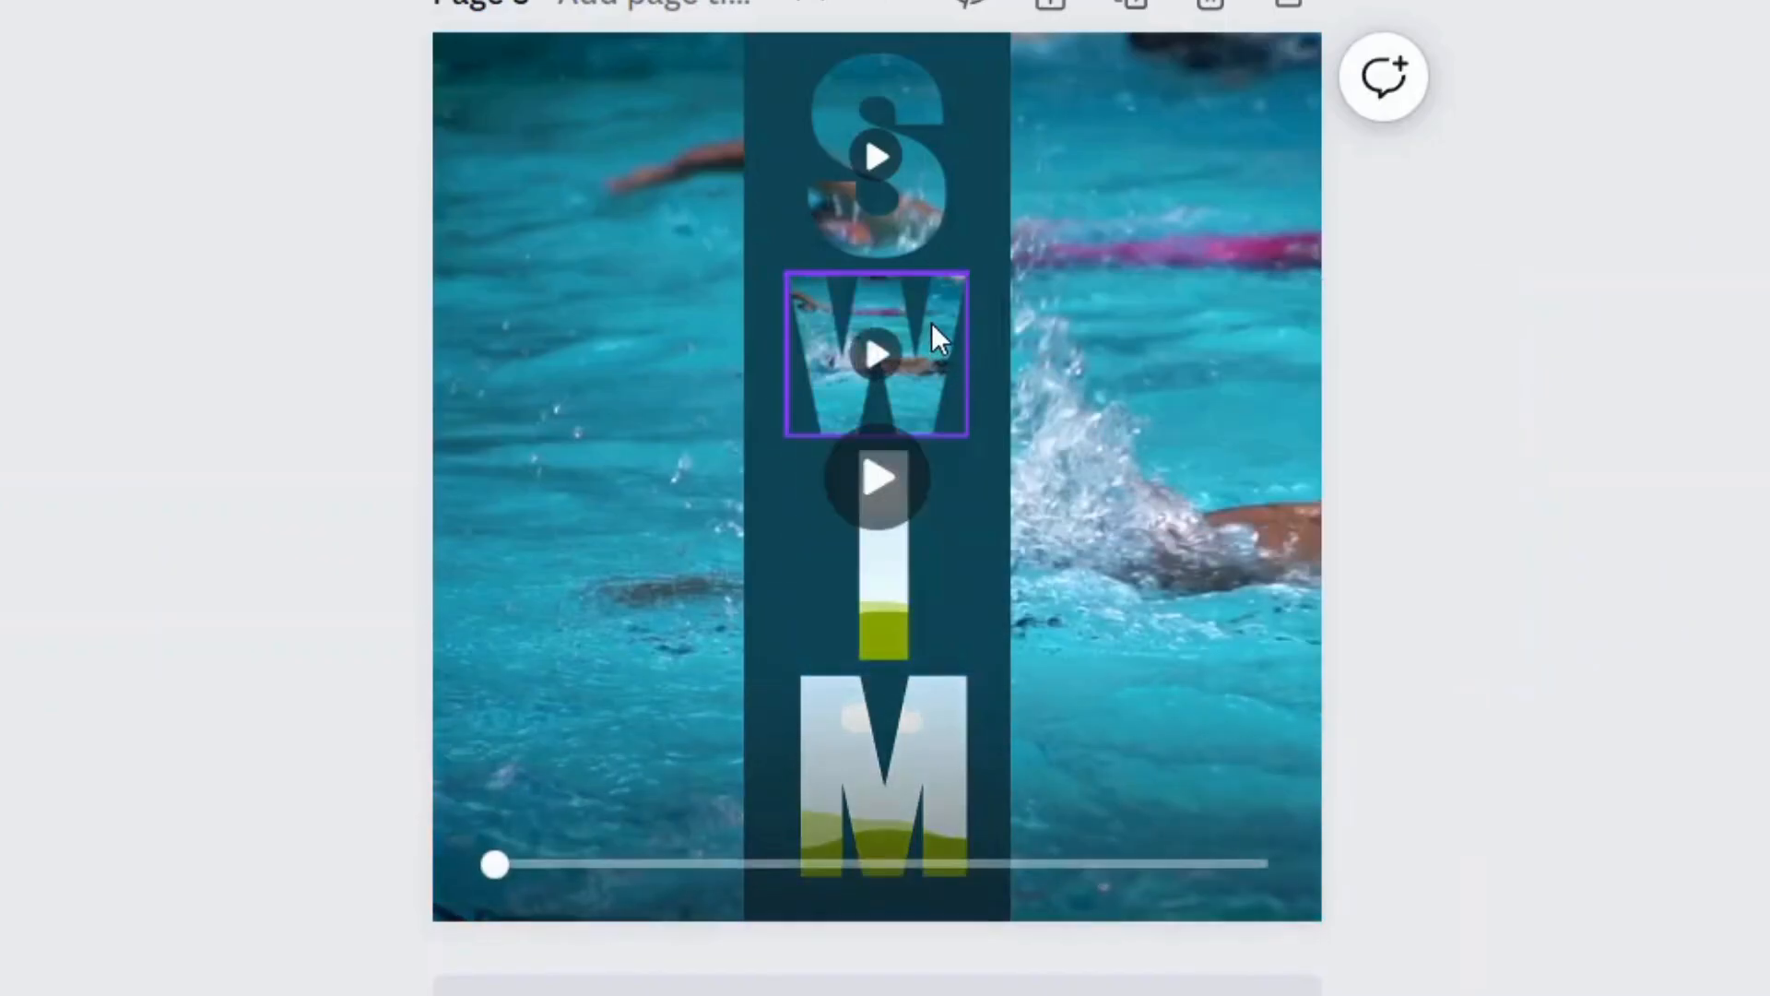
pyautogui.doubleClick(932, 322)
pyautogui.moveTo(729, 275); pyautogui.dragTo(480, 27)
pyautogui.moveTo(1005, 106); pyautogui.dragTo(1163, 85)
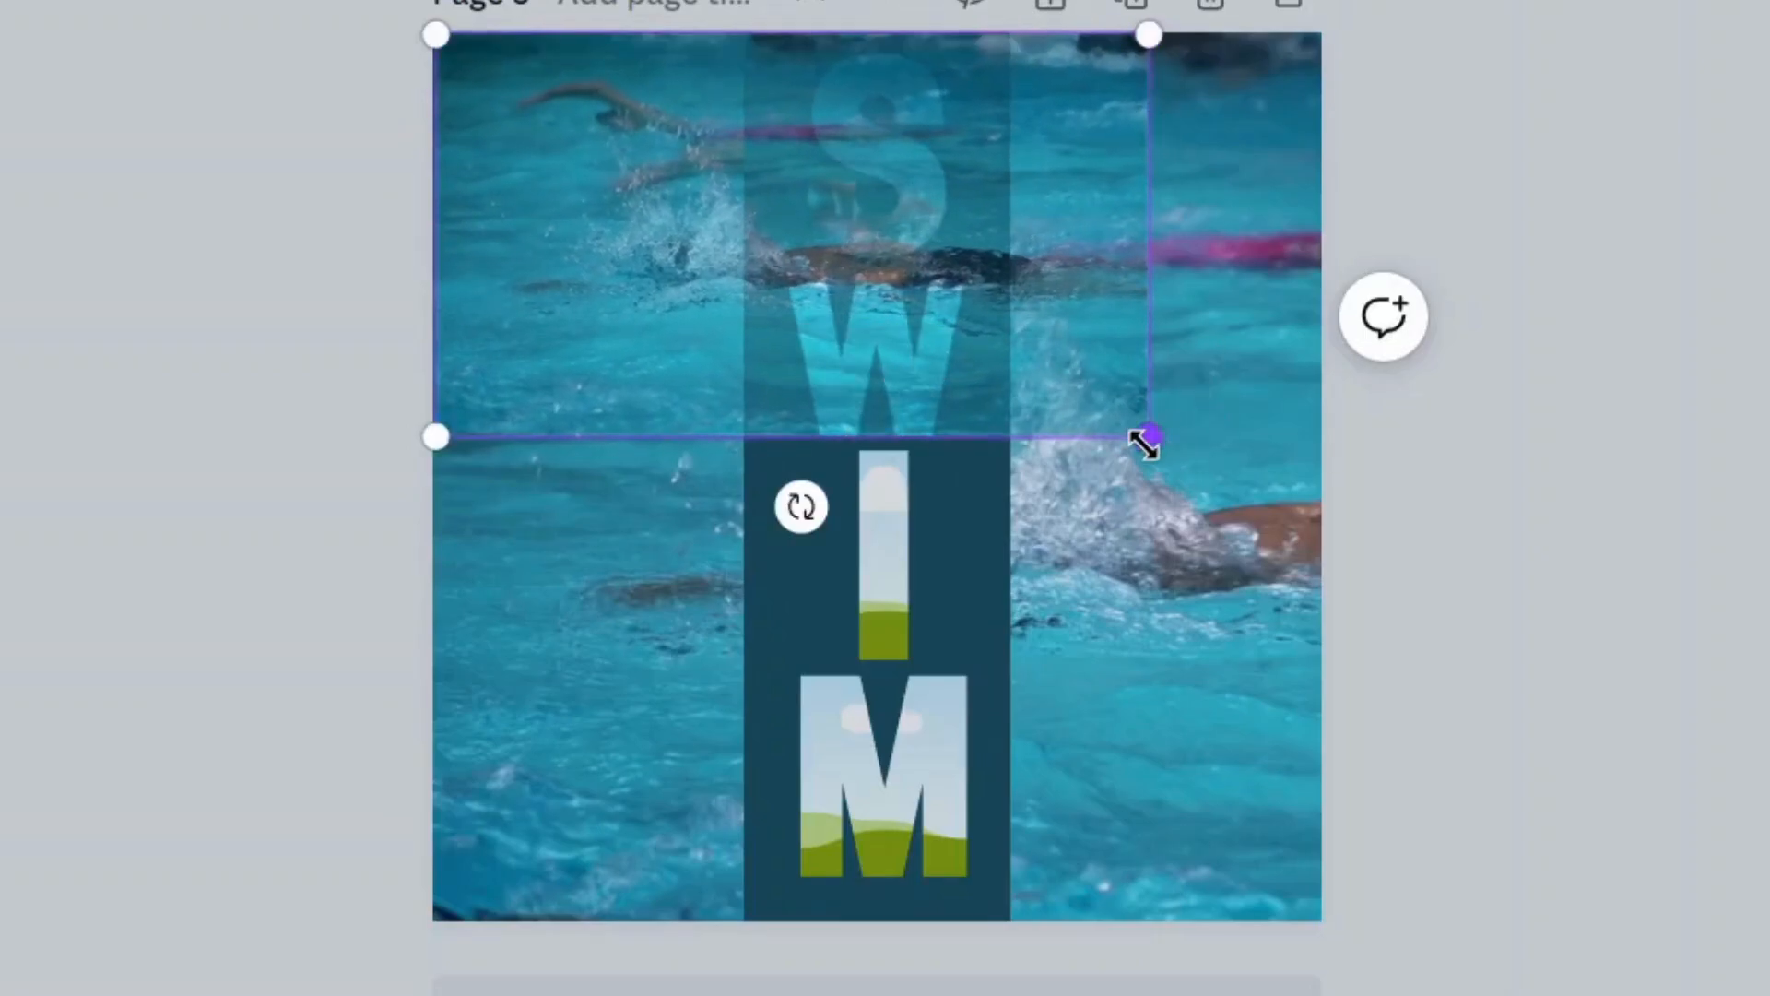
pyautogui.moveTo(1151, 431); pyautogui.dragTo(1568, 991)
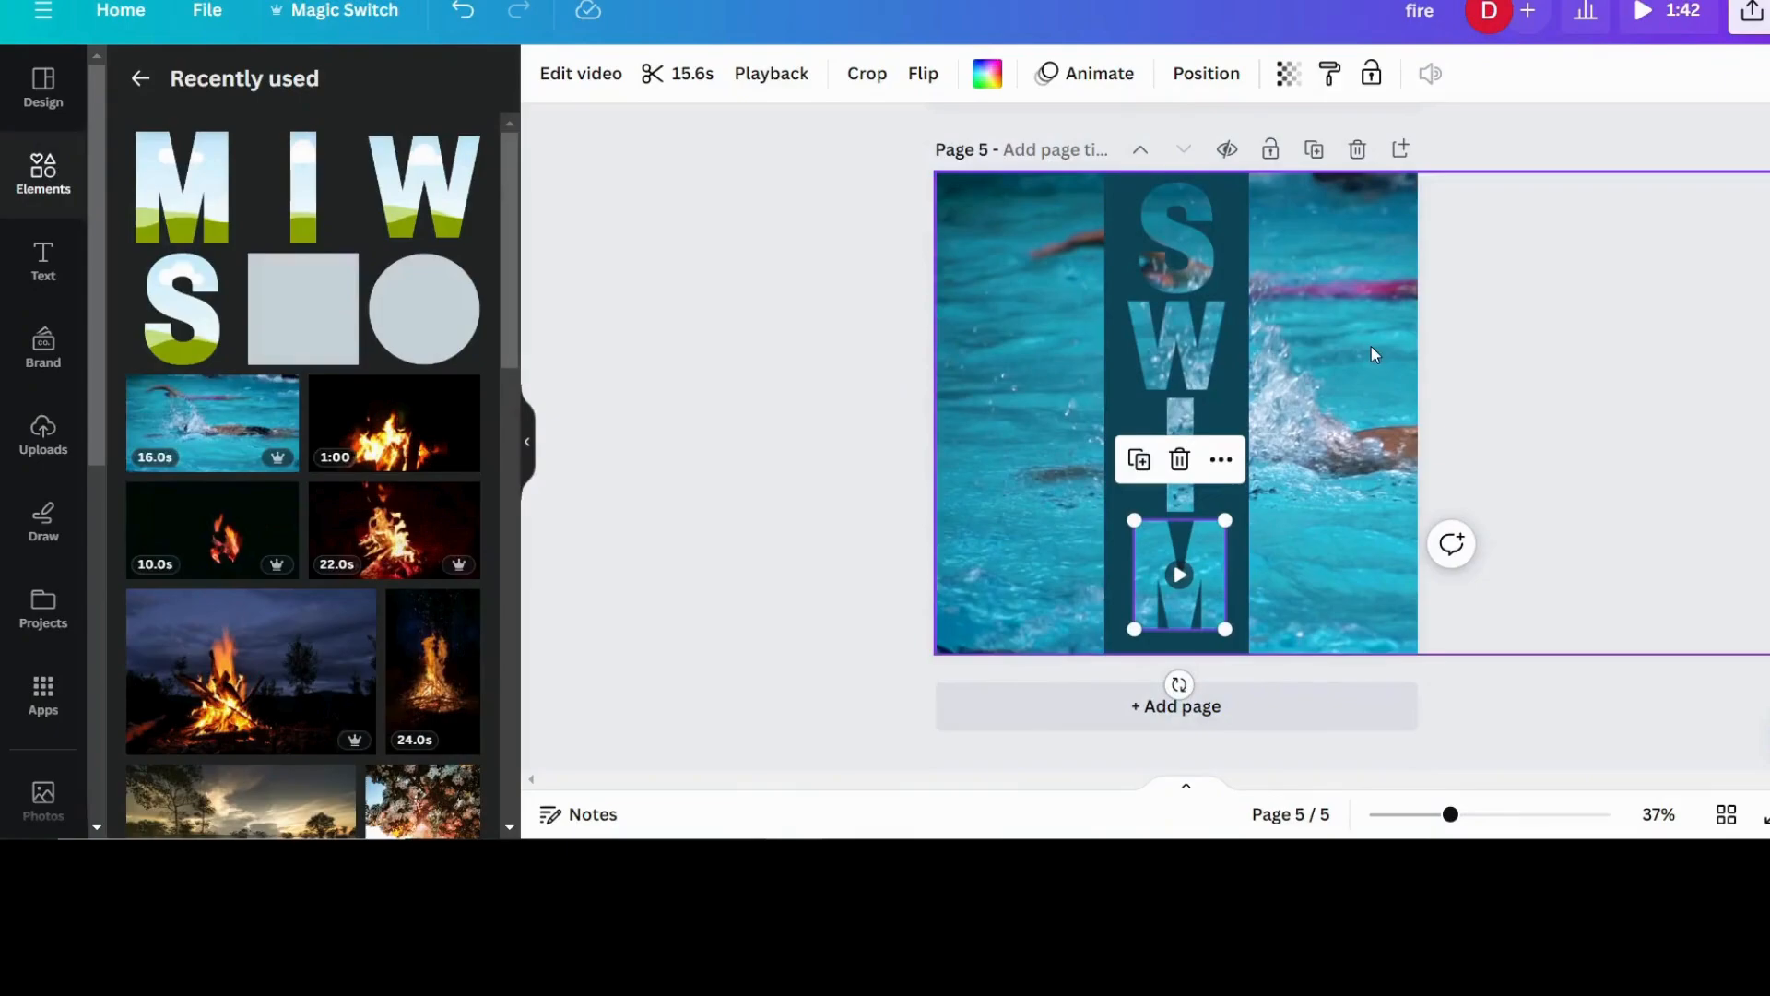
pyautogui.click(663, 430)
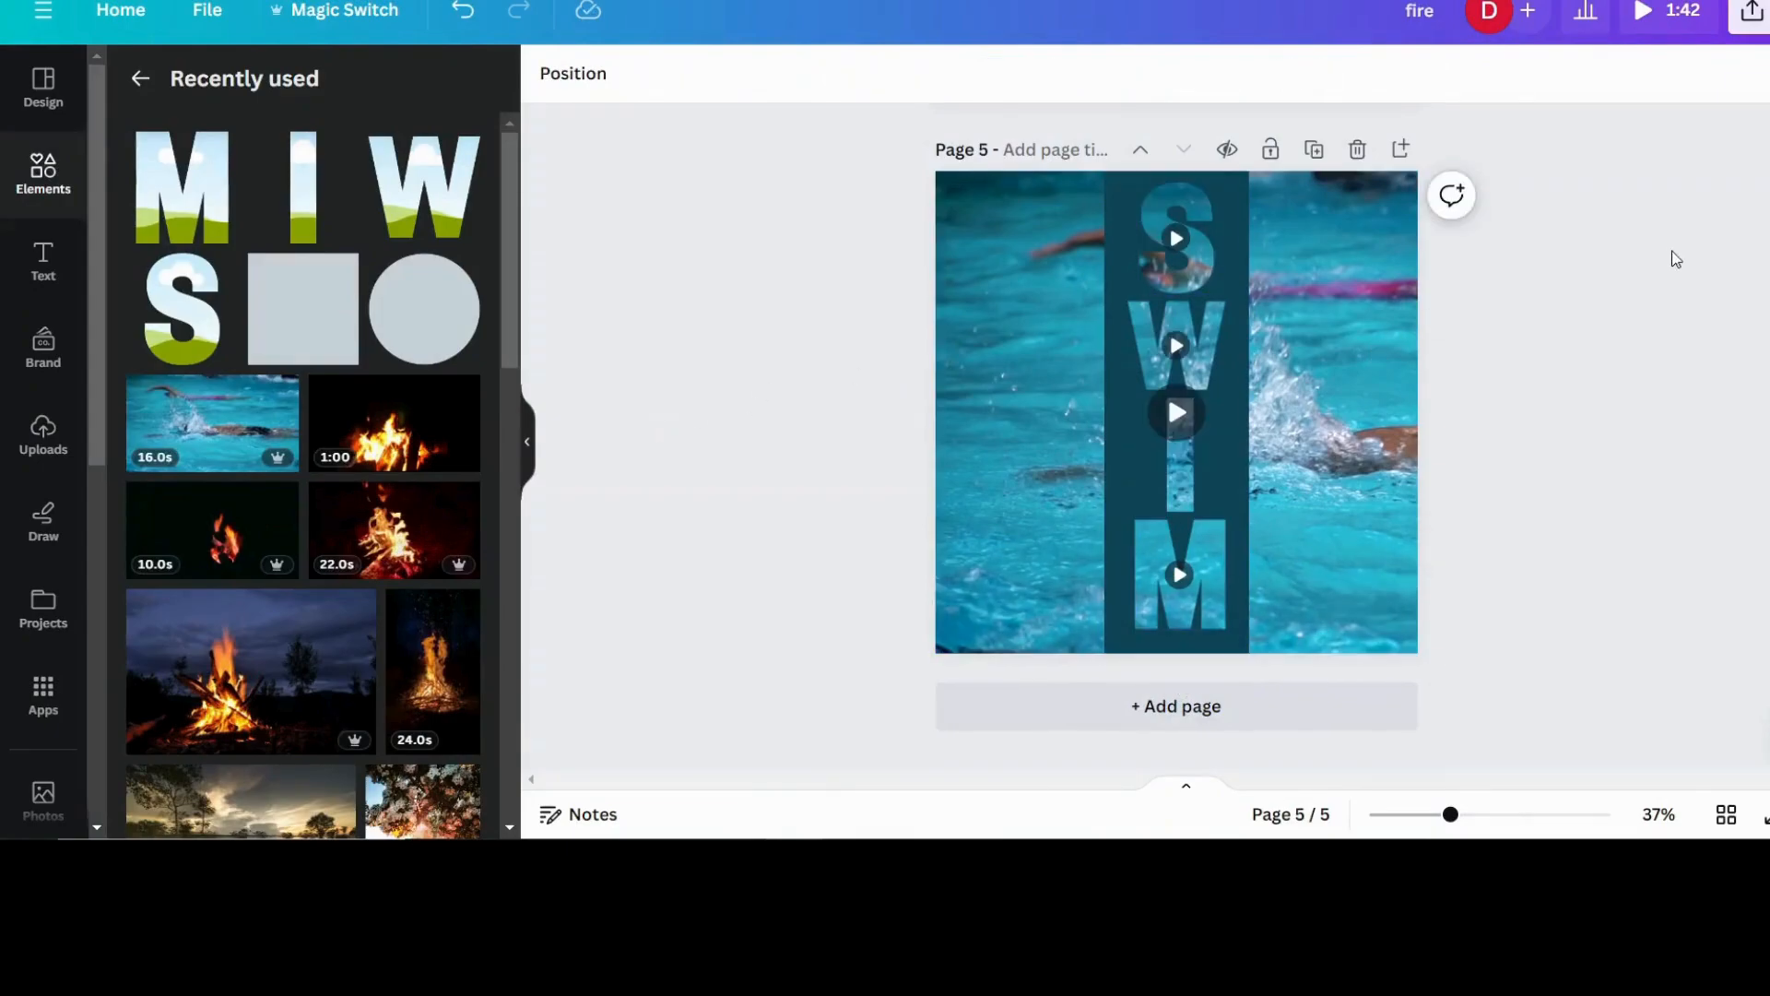
# - Play the preview of the design to check the SWIM letters against the background video
pyautogui.click(1674, 26)
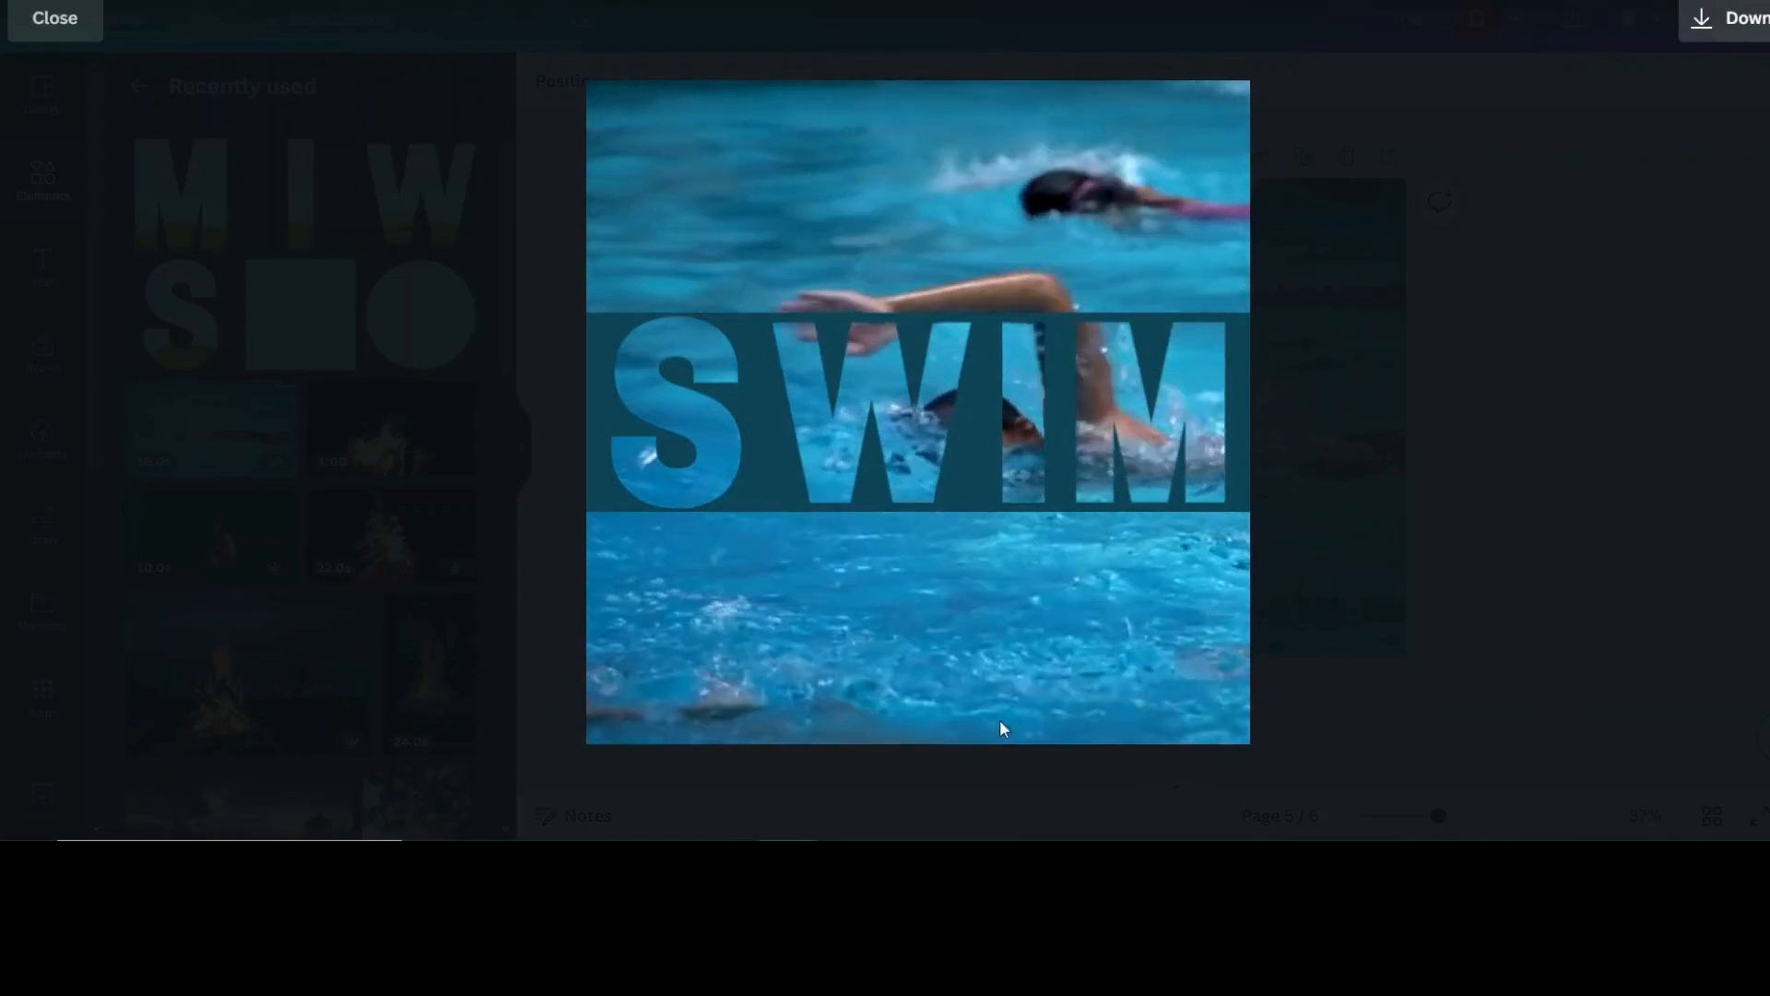
pyautogui.moveTo(1111, 719)
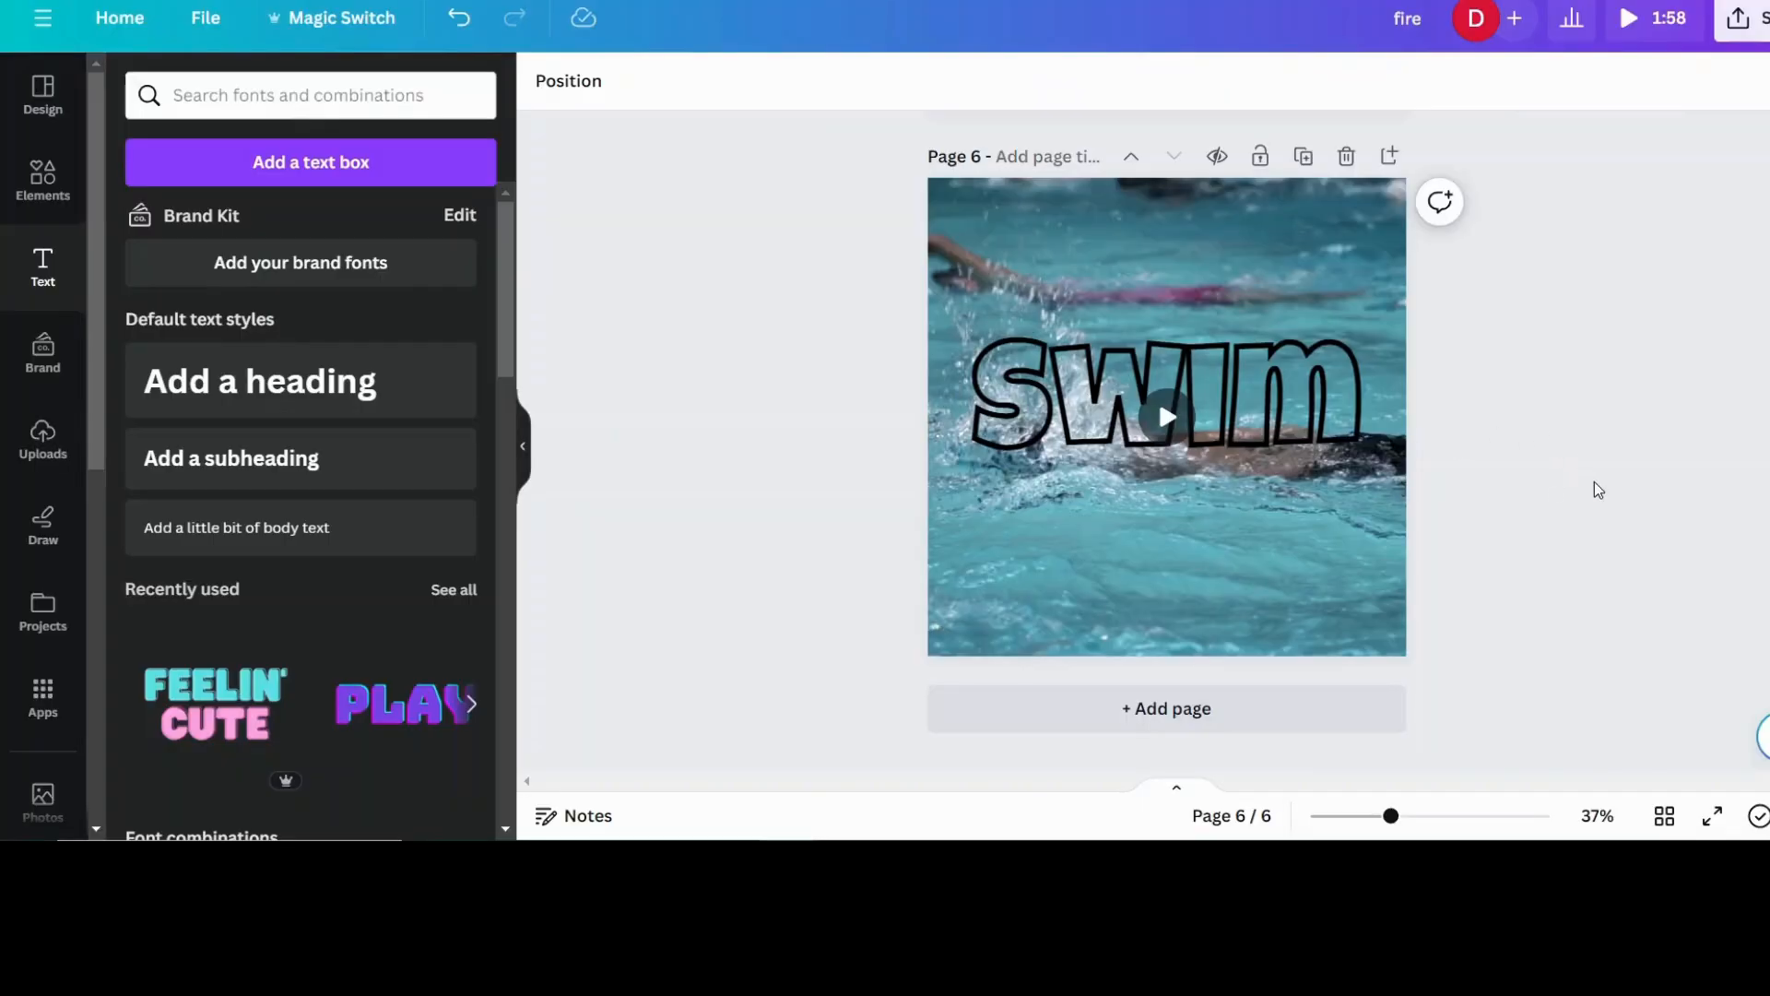
# - Add a new page after page 6 and fill it with the recently used 16.0s swimming video as background
pyautogui.click(1187, 715)
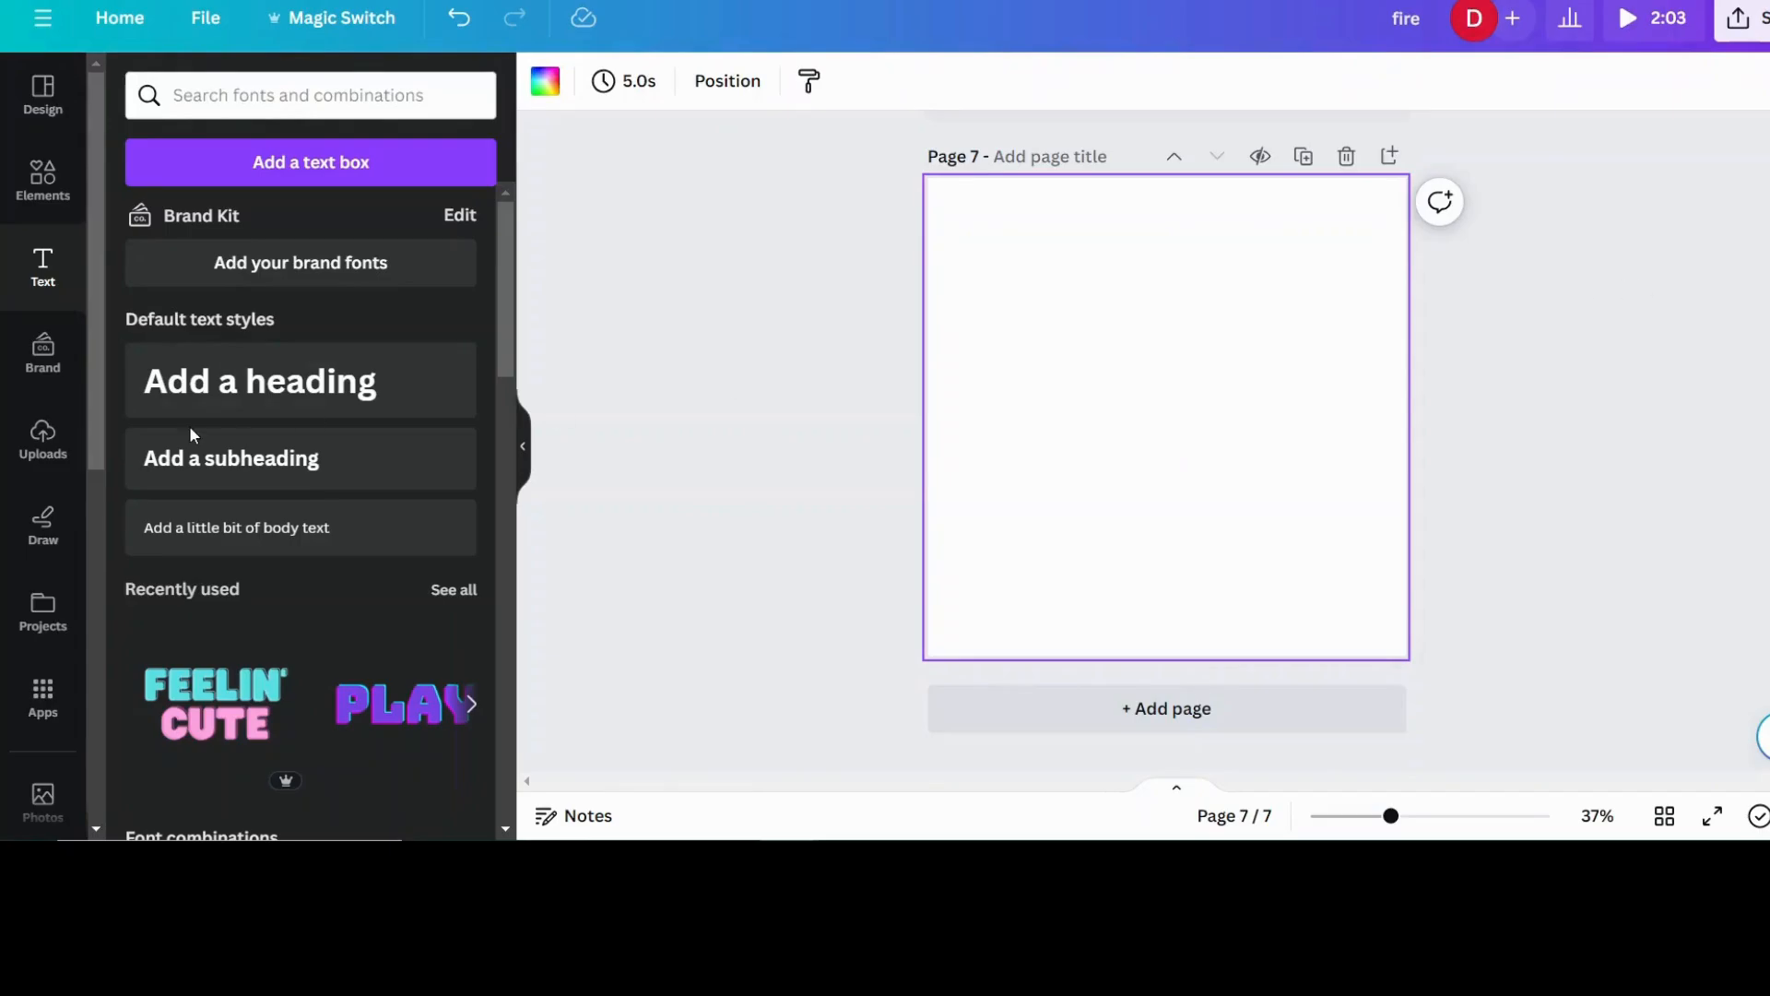
pyautogui.click(33, 189)
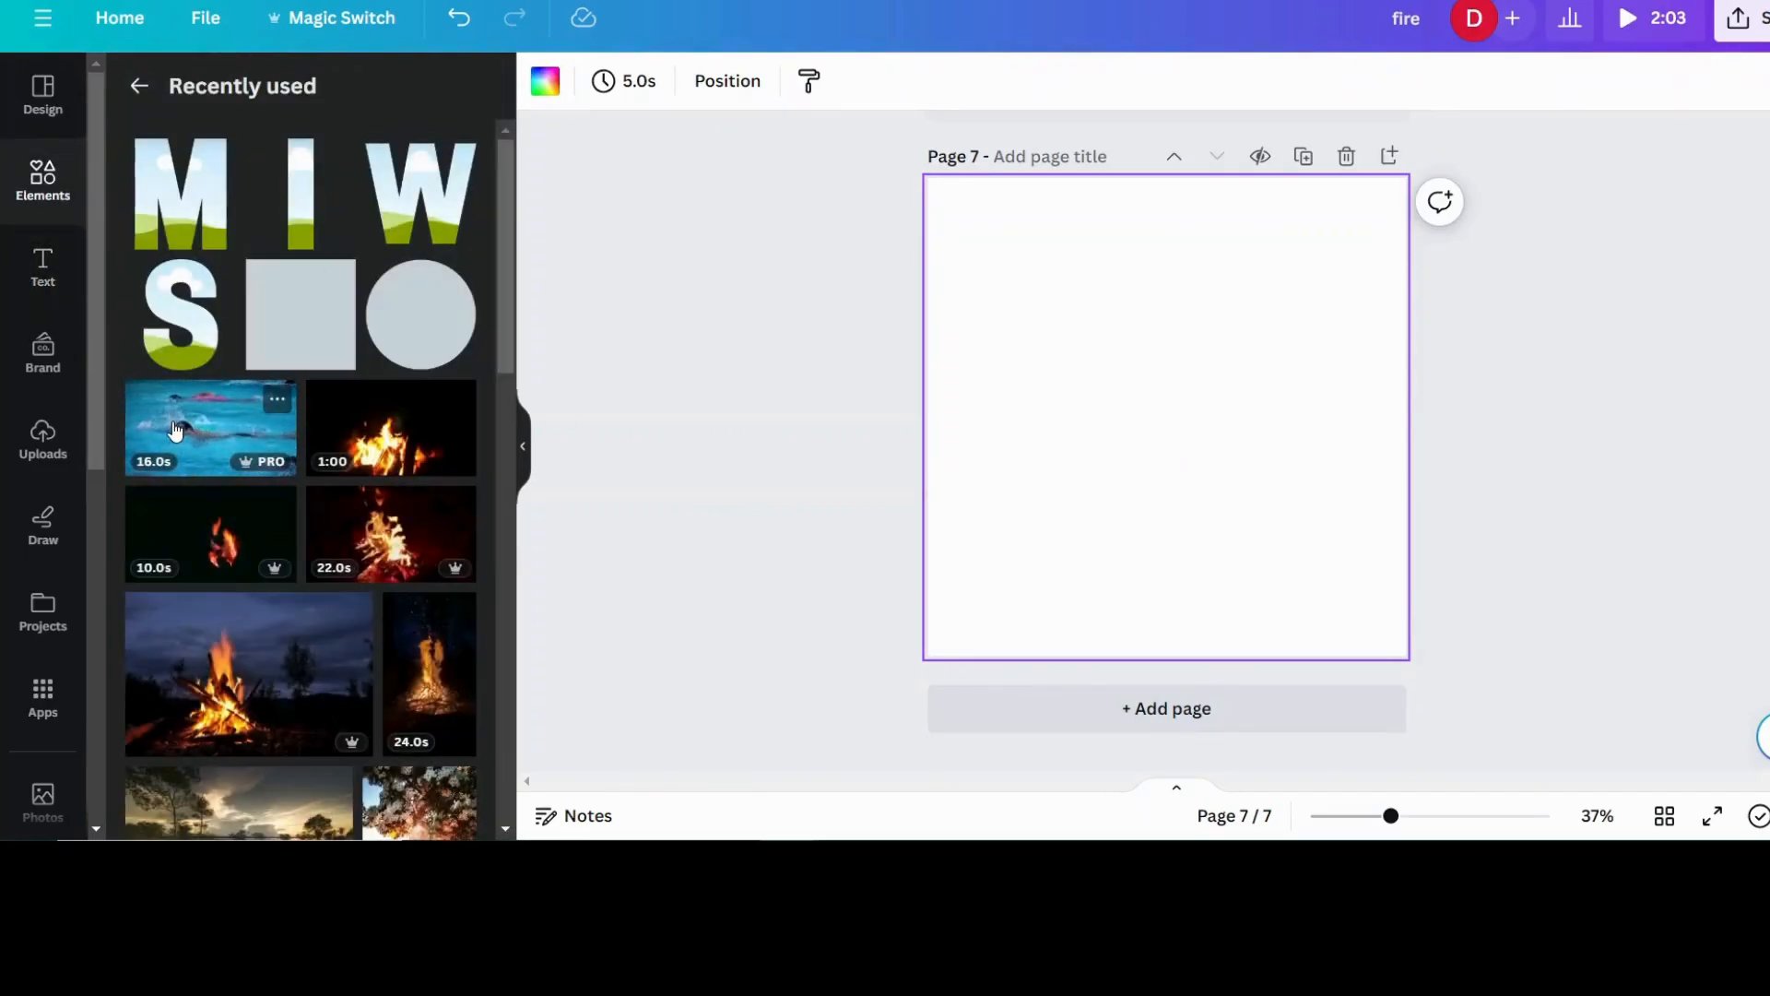
pyautogui.moveTo(175, 430); pyautogui.dragTo(953, 385)
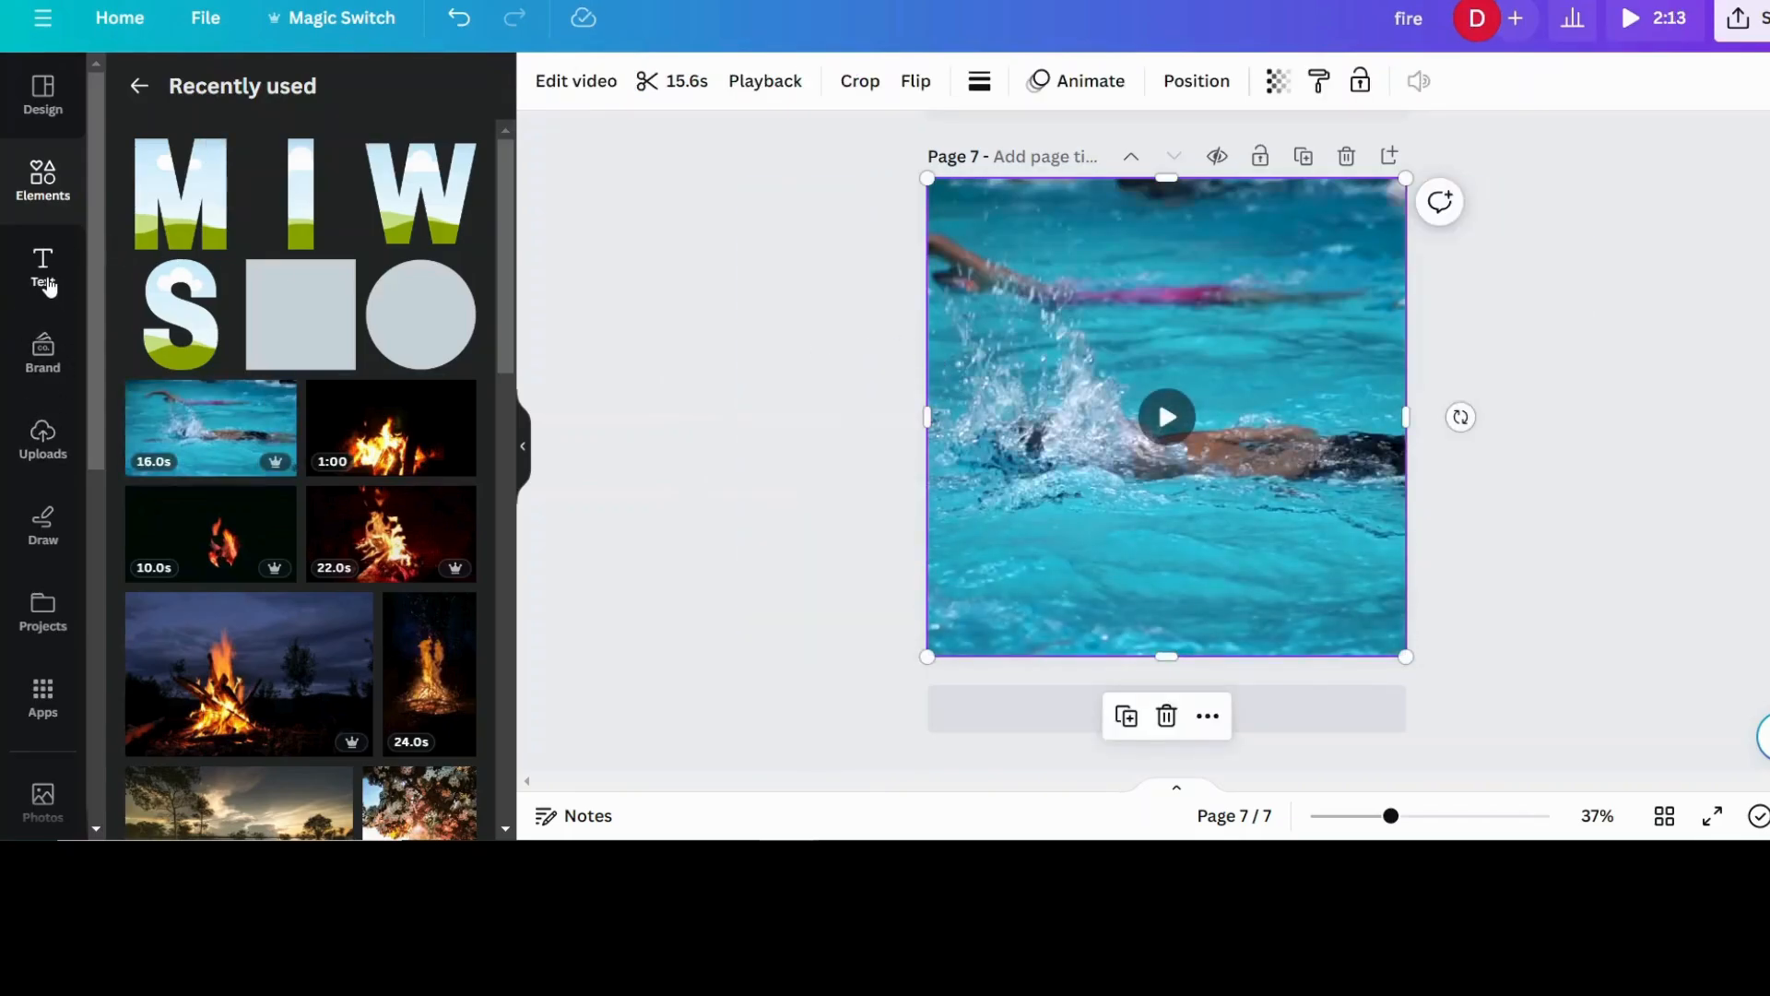
# - Add a heading over the swimming video on page 7 reading SWIM
pyautogui.click(50, 287)
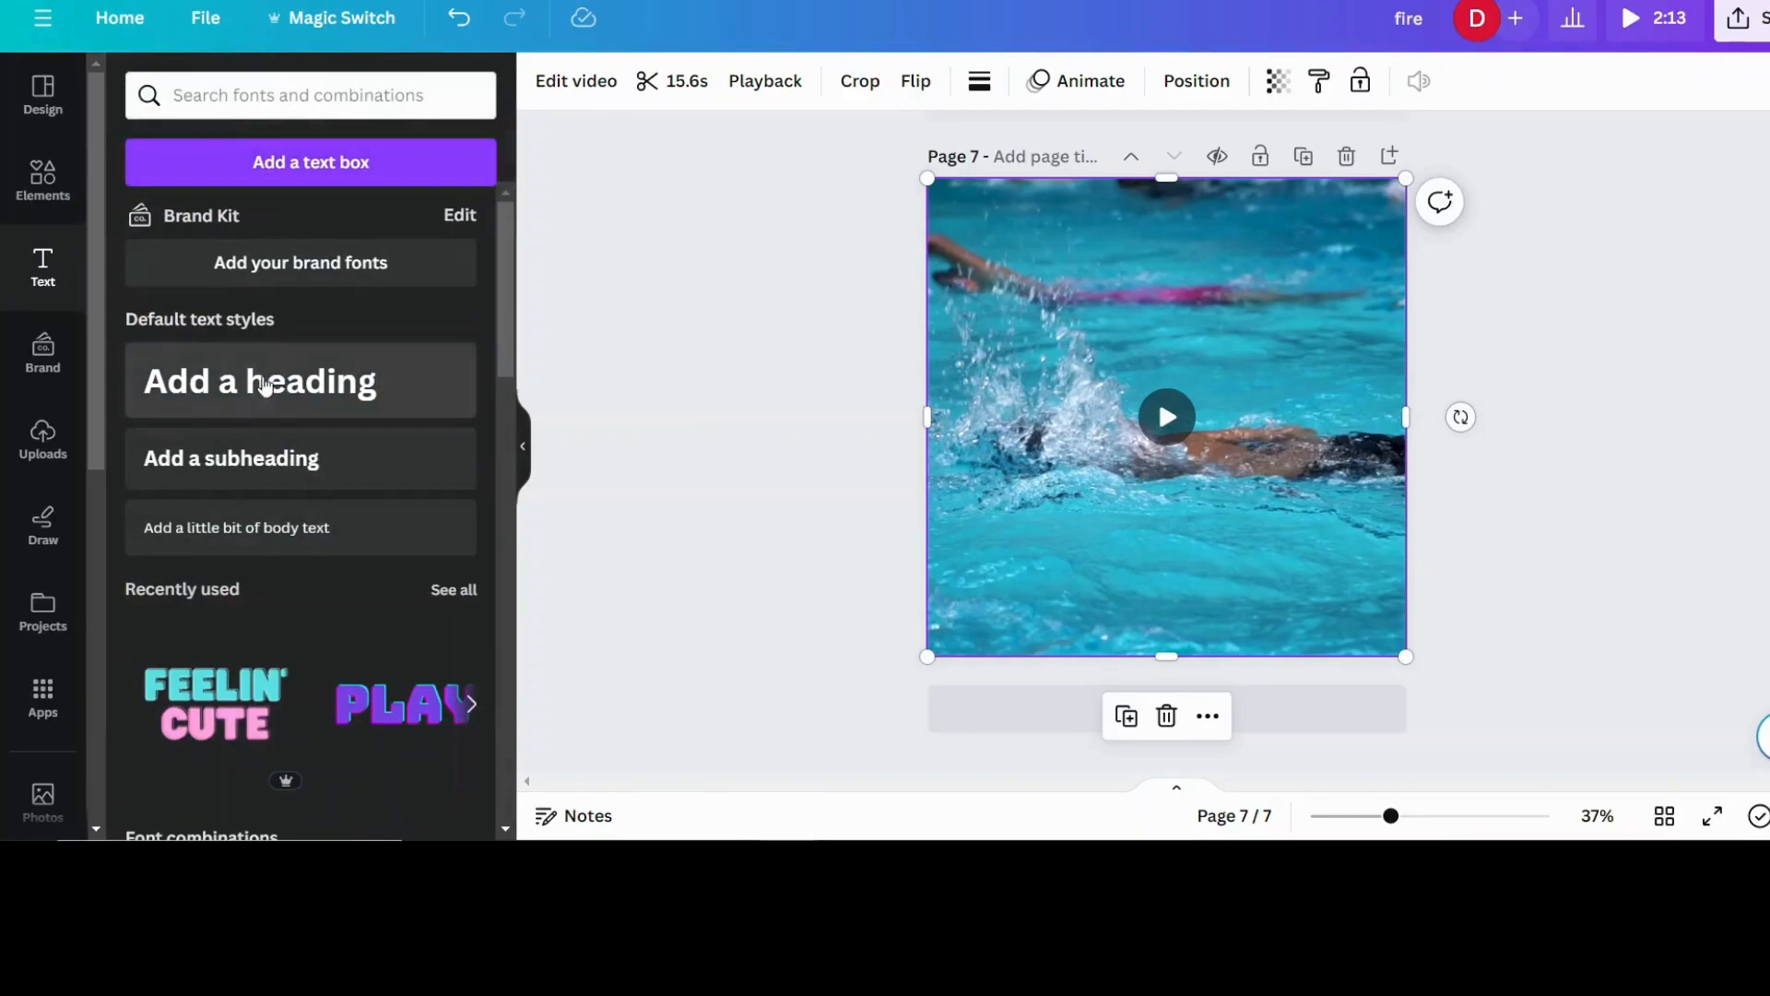
pyautogui.click(264, 389)
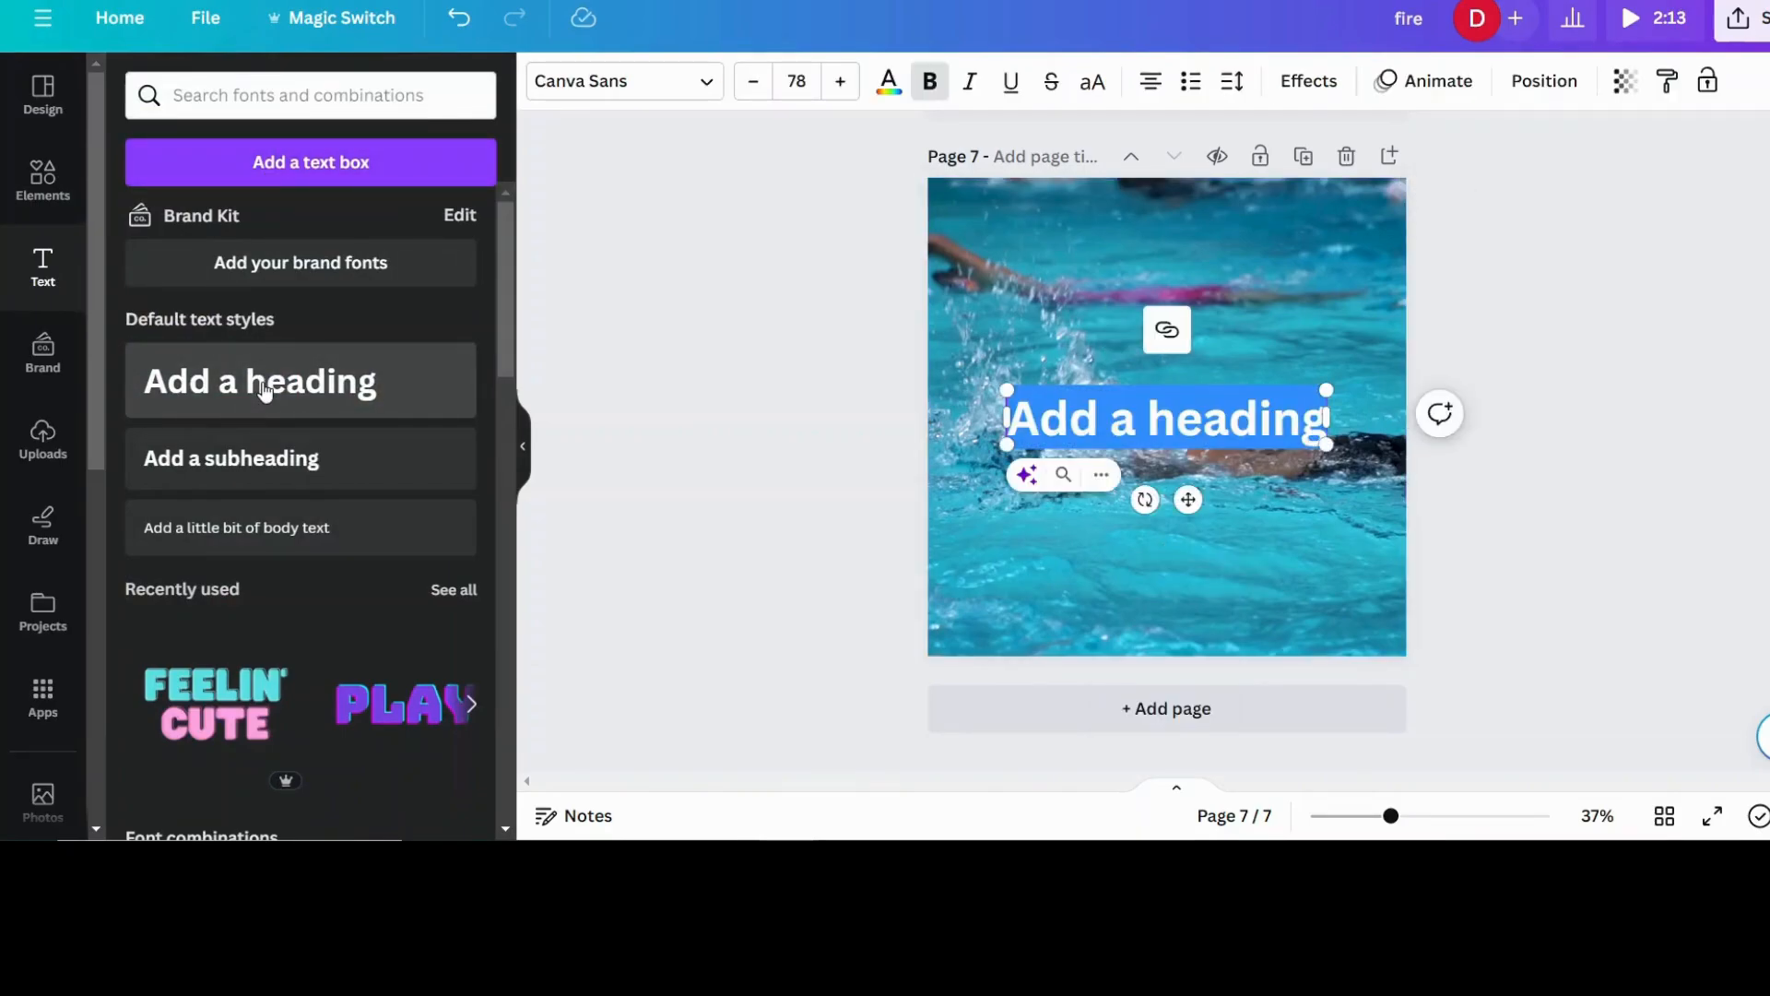
pyautogui.write('SWIM')
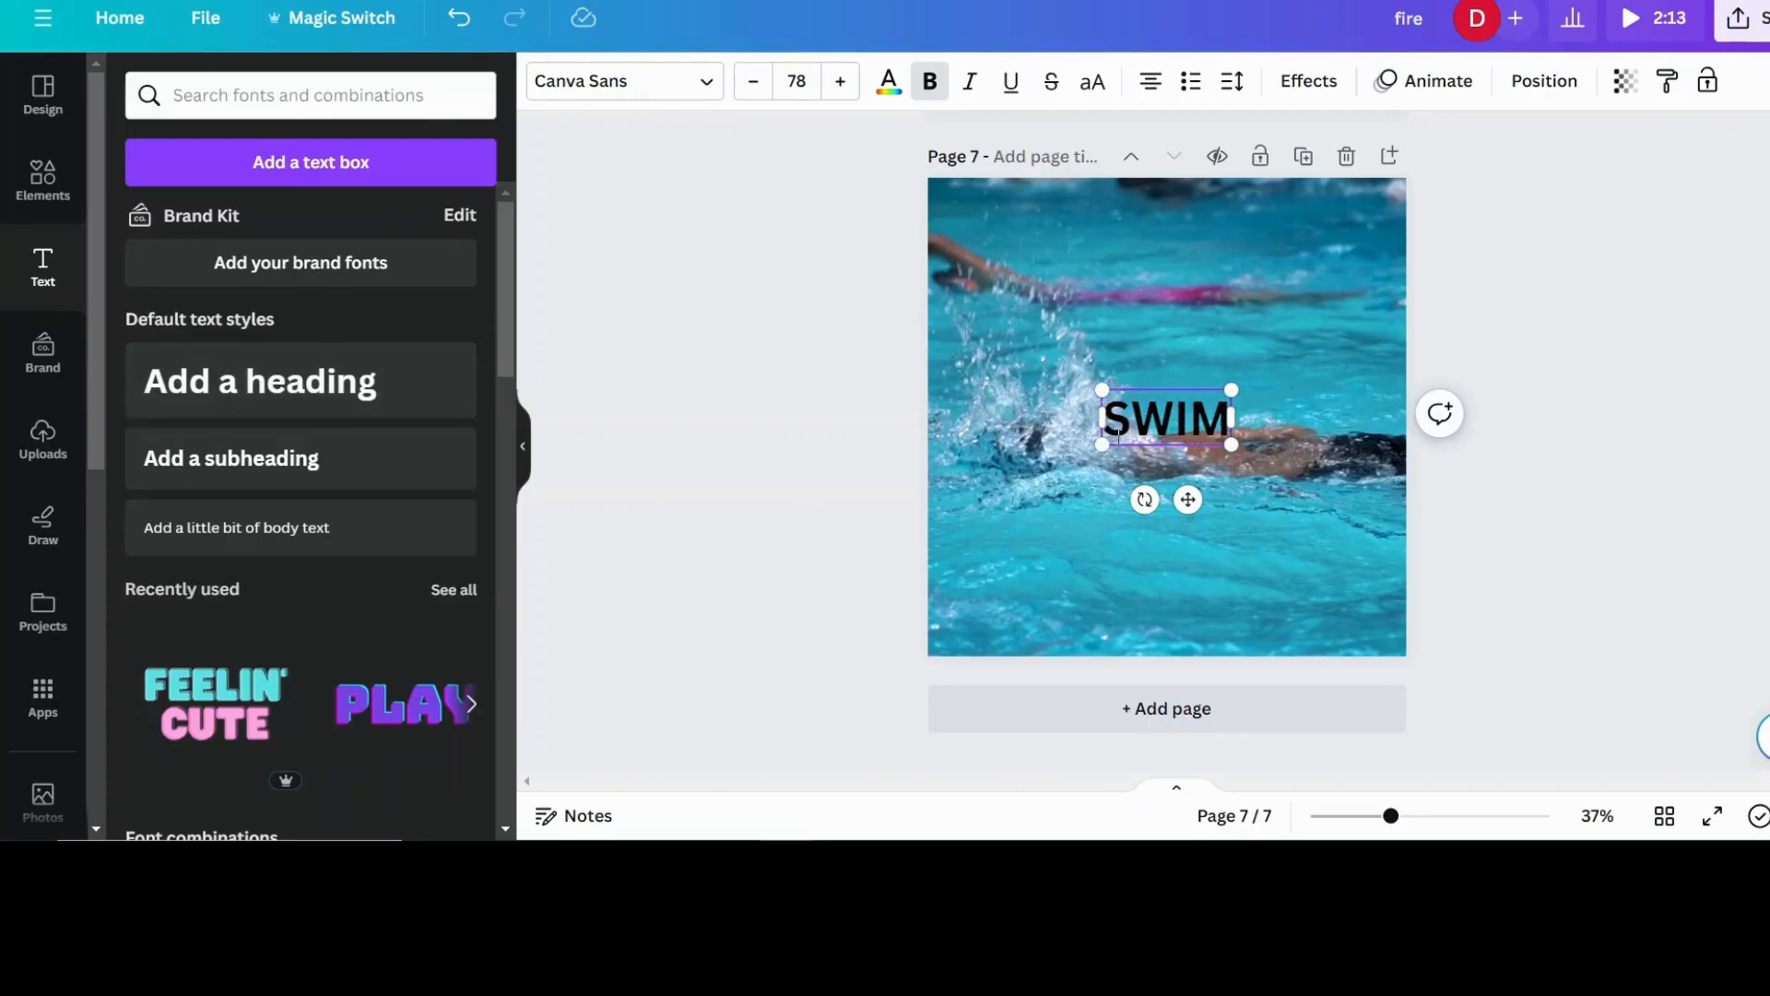
pyautogui.click(1538, 489)
# - Set the SWIM heading's font to Luckiest Guy and enlarge it to about size 265, spanning most of the page width
pyautogui.click(1216, 410)
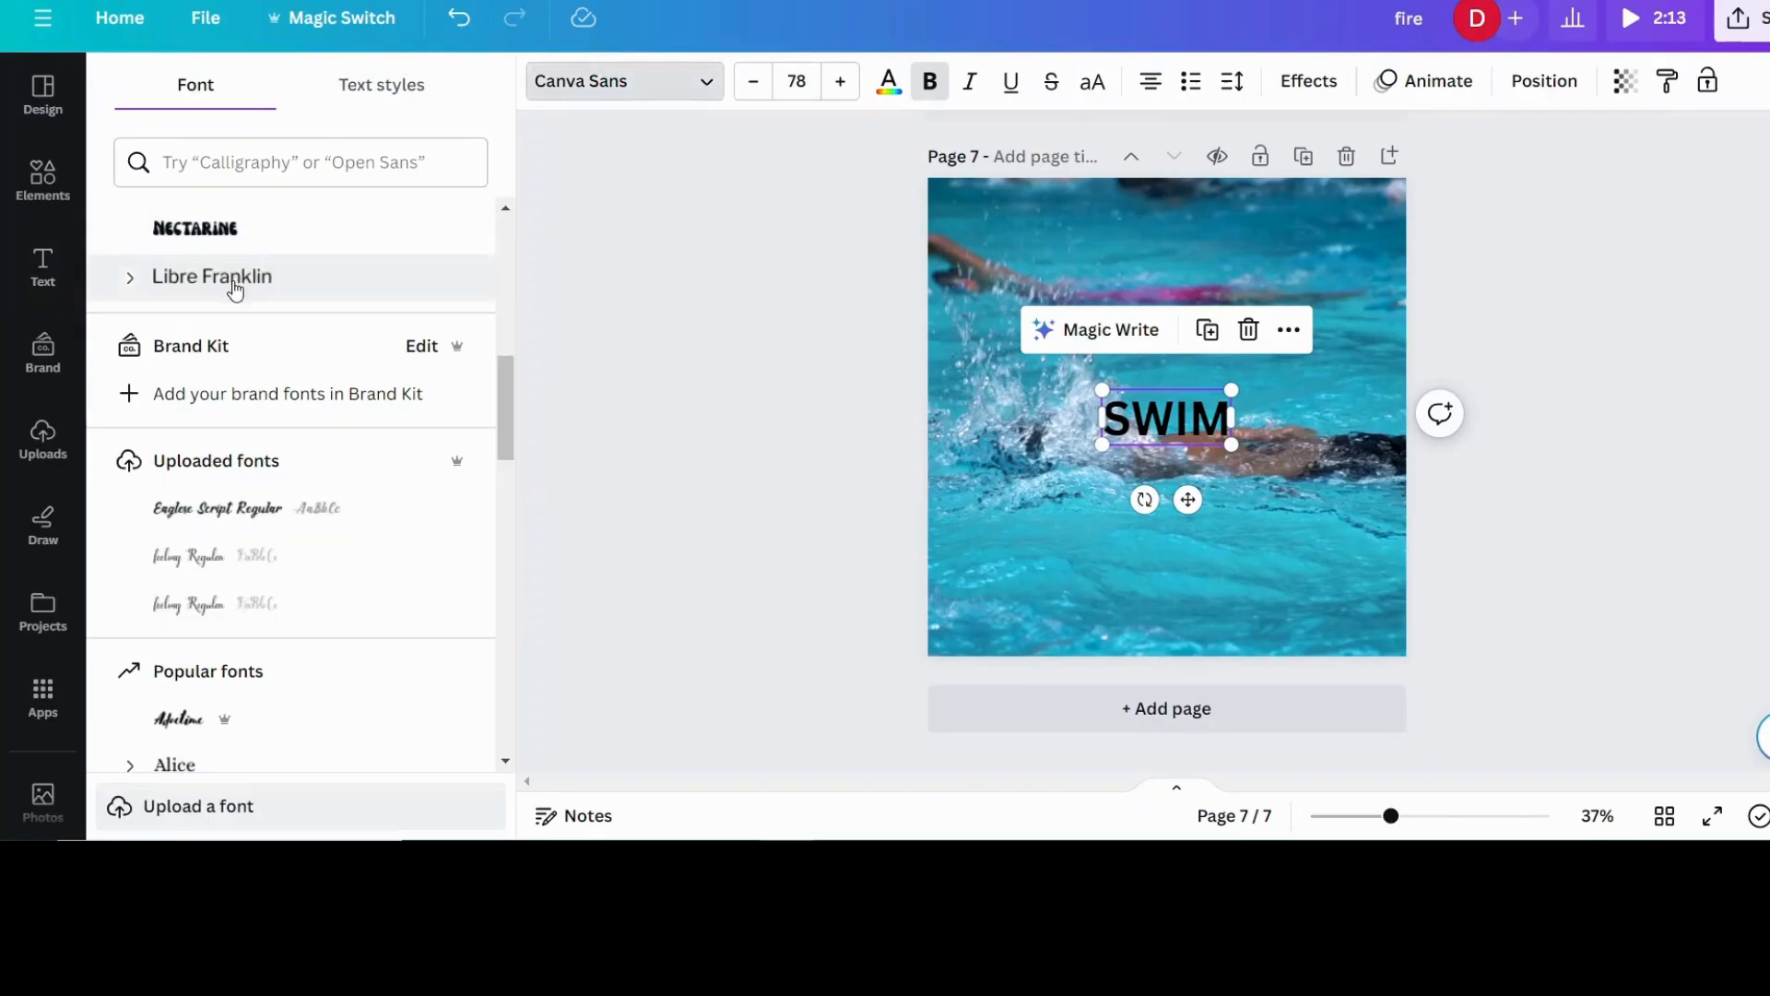
pyautogui.scroll(6, 242, 571)
pyautogui.click(188, 378)
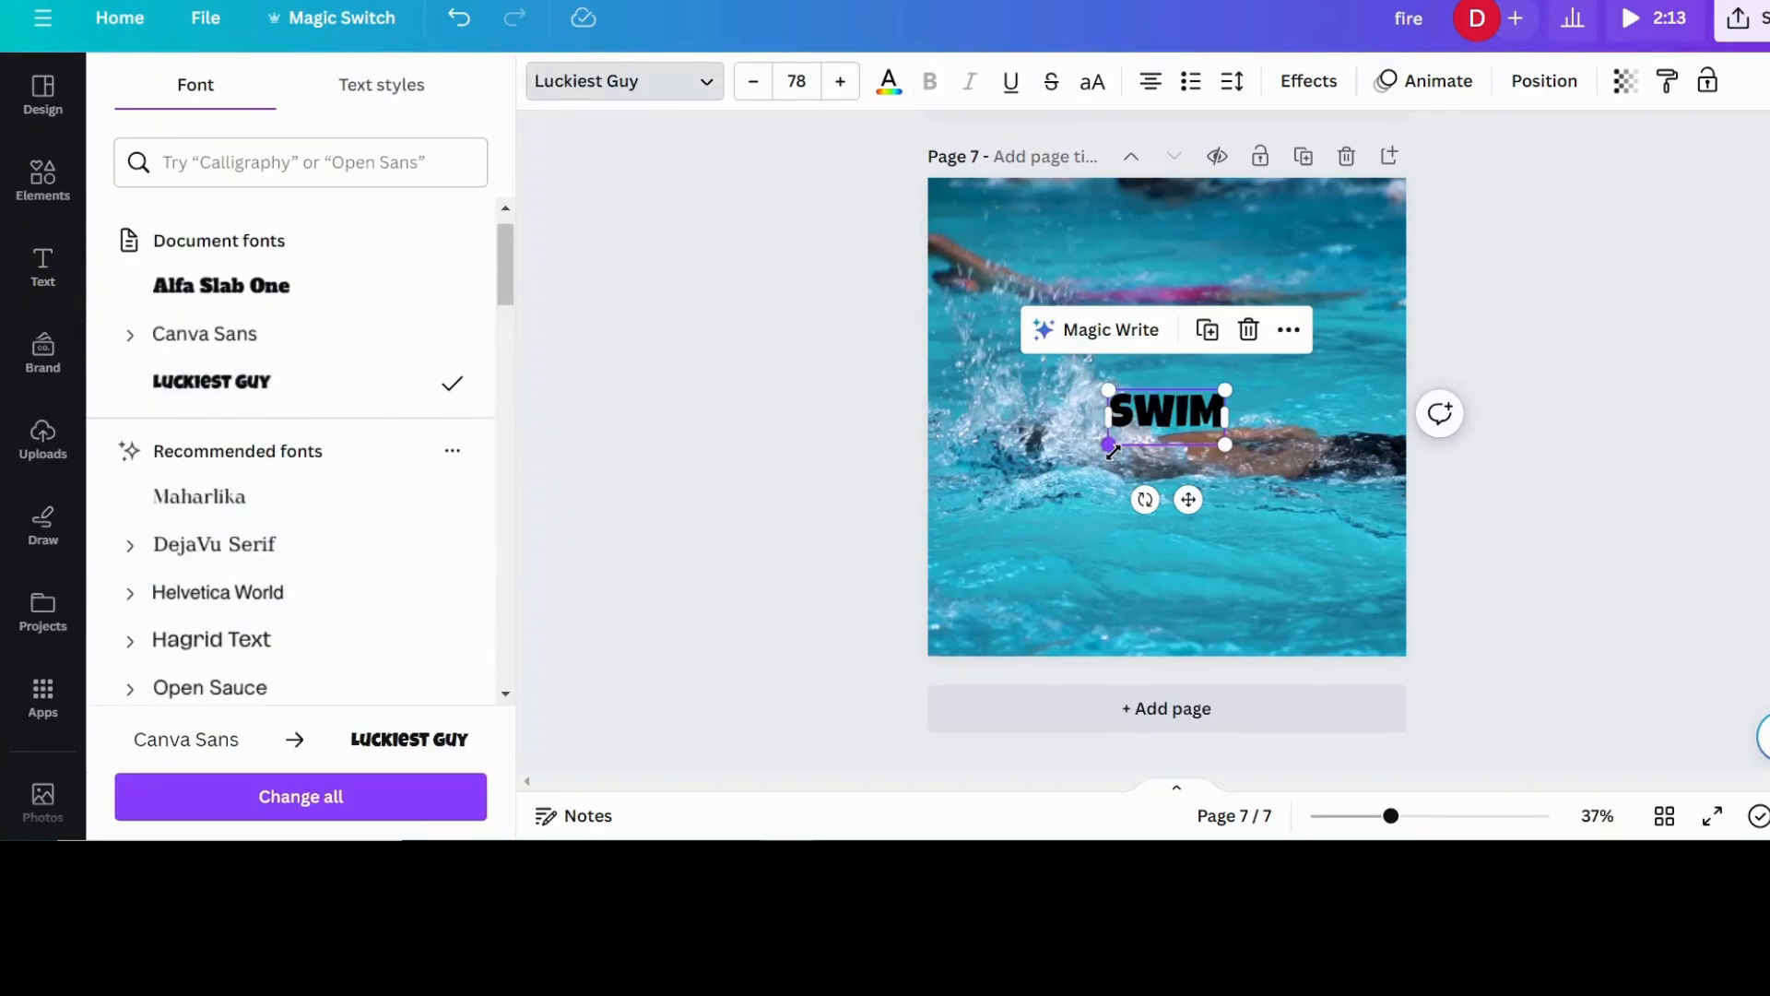
pyautogui.moveTo(1109, 444); pyautogui.dragTo(976, 506)
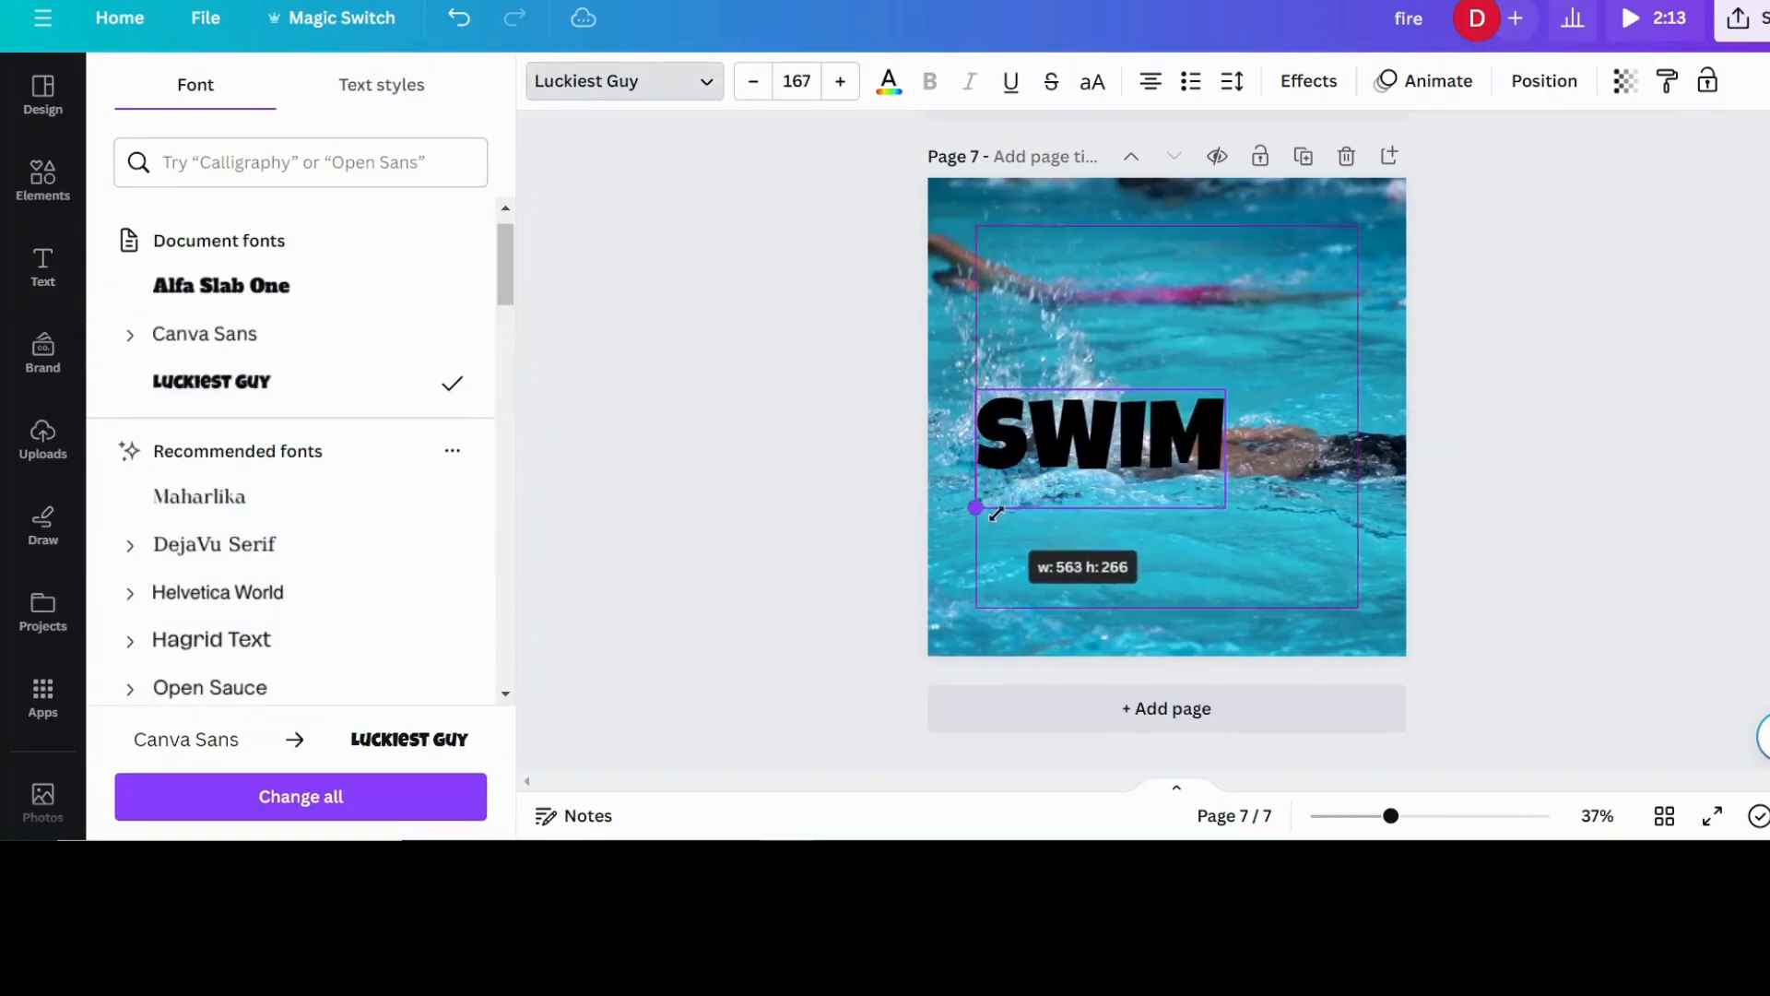
pyautogui.moveTo(1225, 389); pyautogui.dragTo(1364, 323)
# - Apply the Hollow text effect to the SWIM heading and play a preview of the design
pyautogui.click(1301, 83)
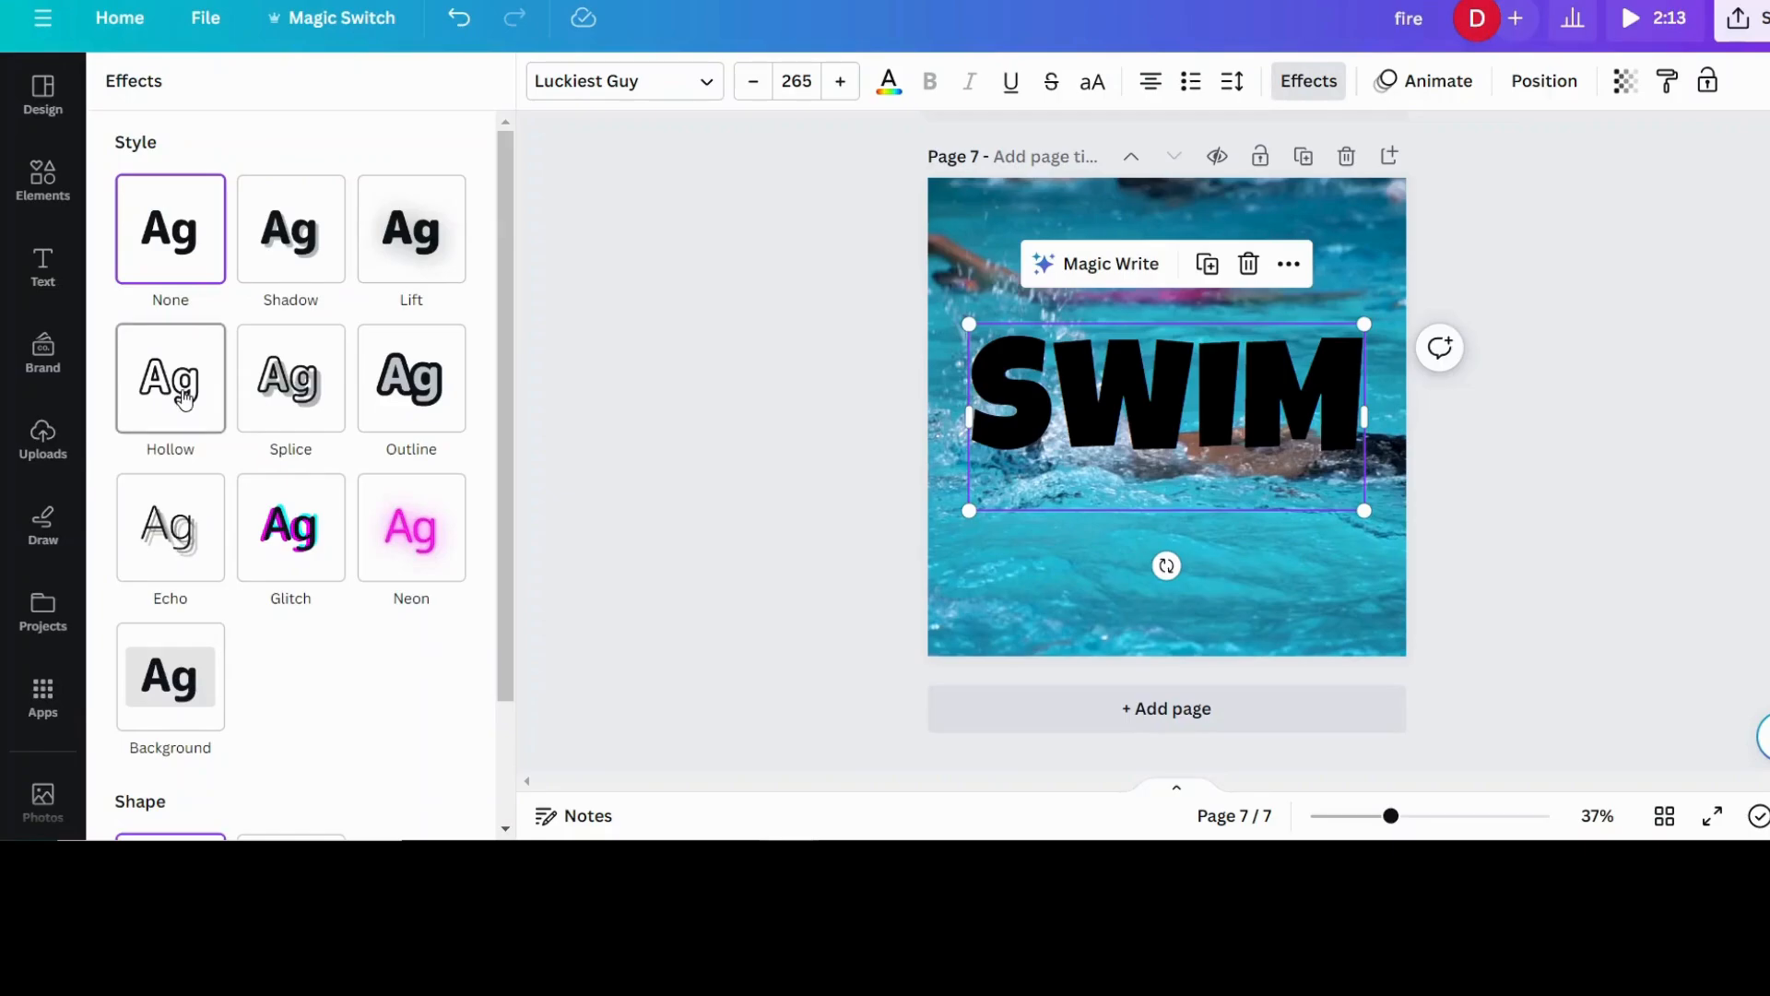
pyautogui.click(143, 388)
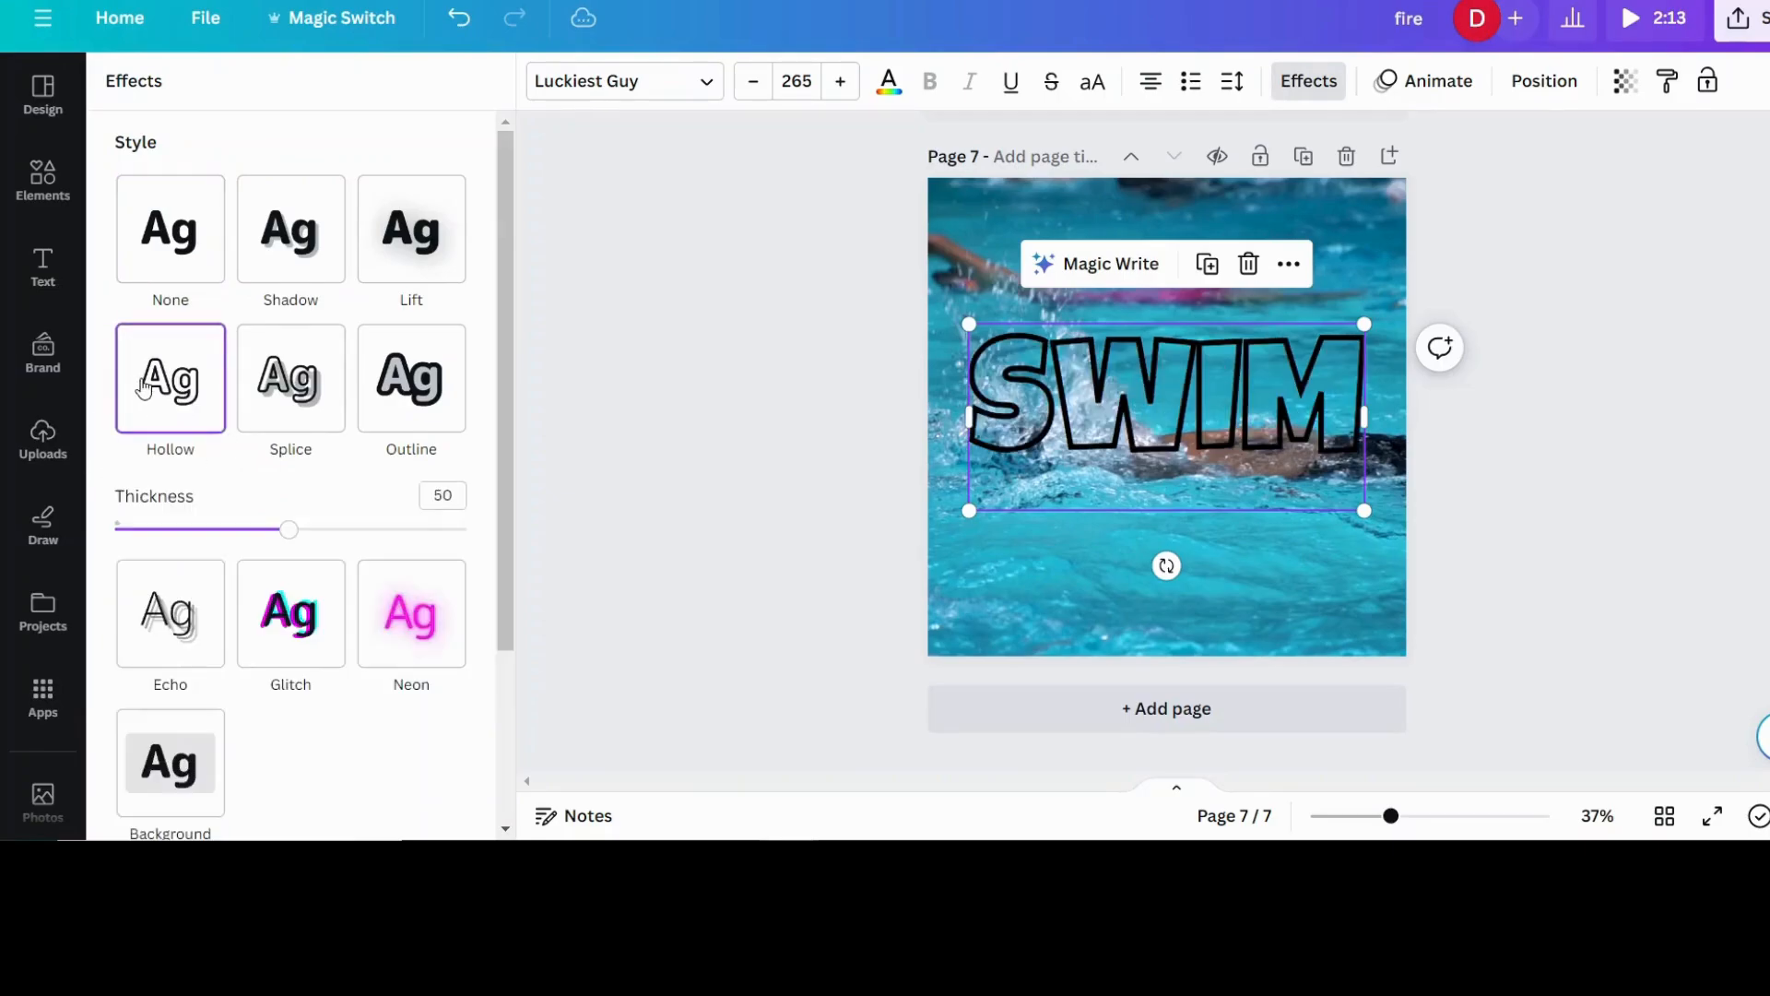
pyautogui.click(1558, 488)
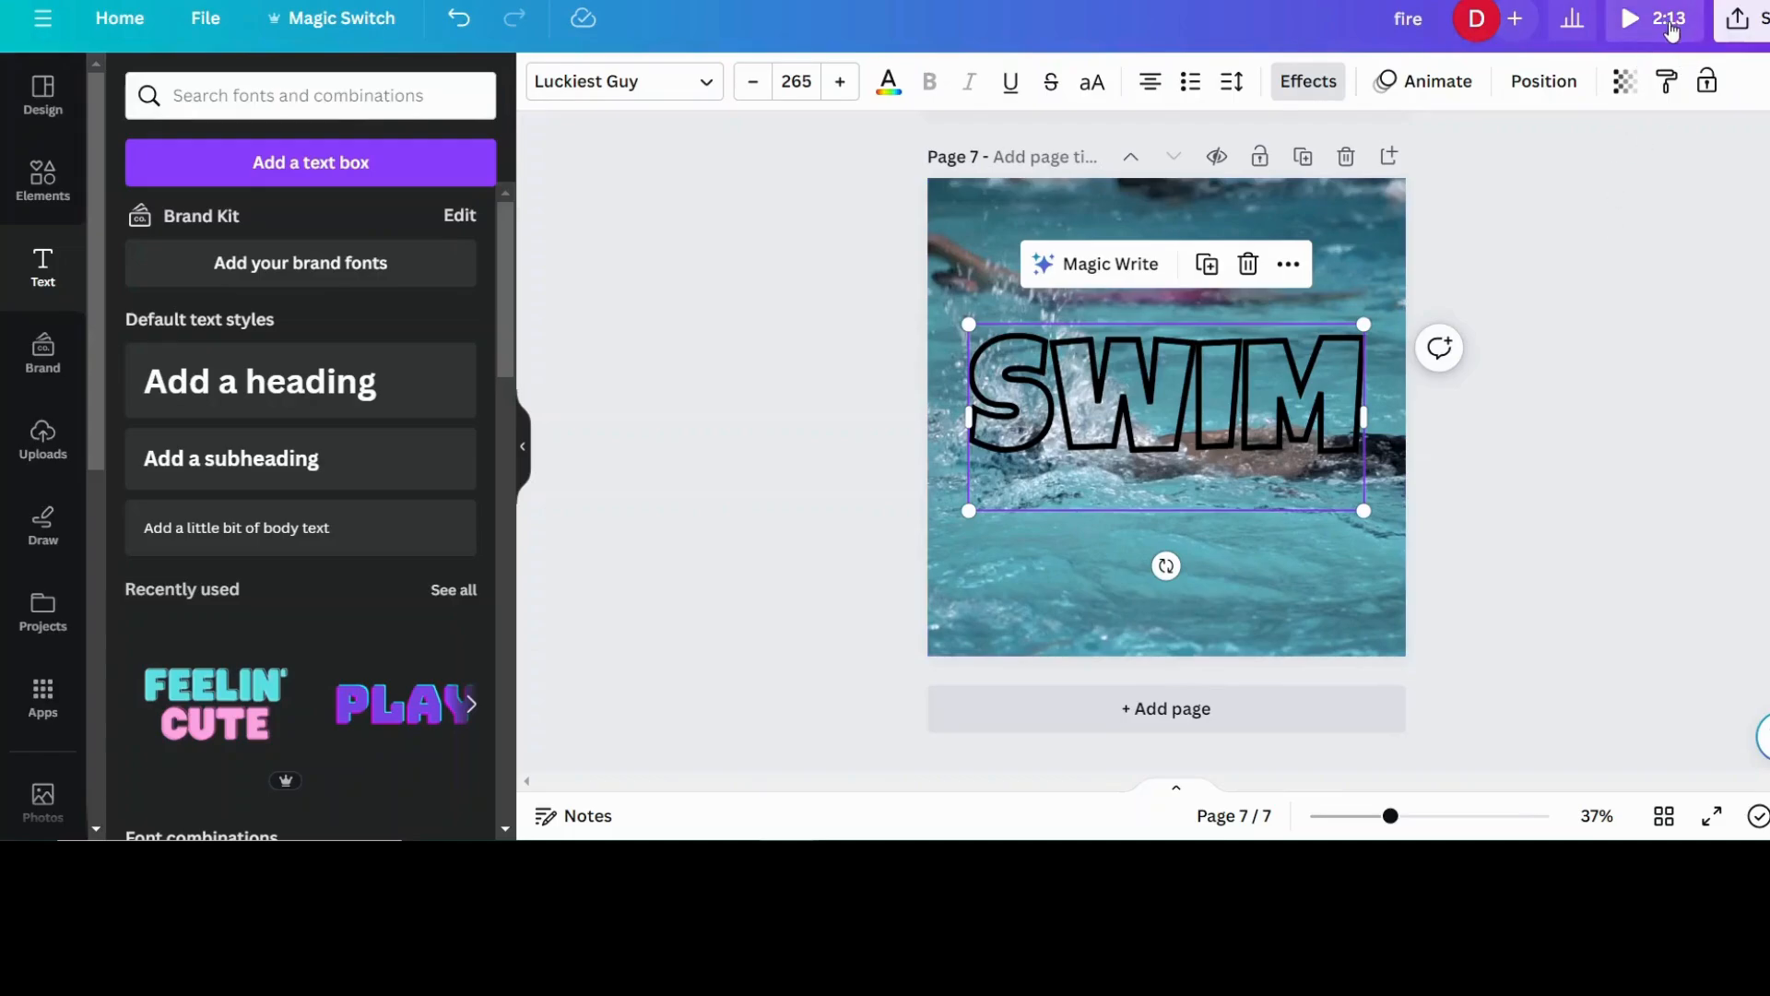
pyautogui.click(1669, 22)
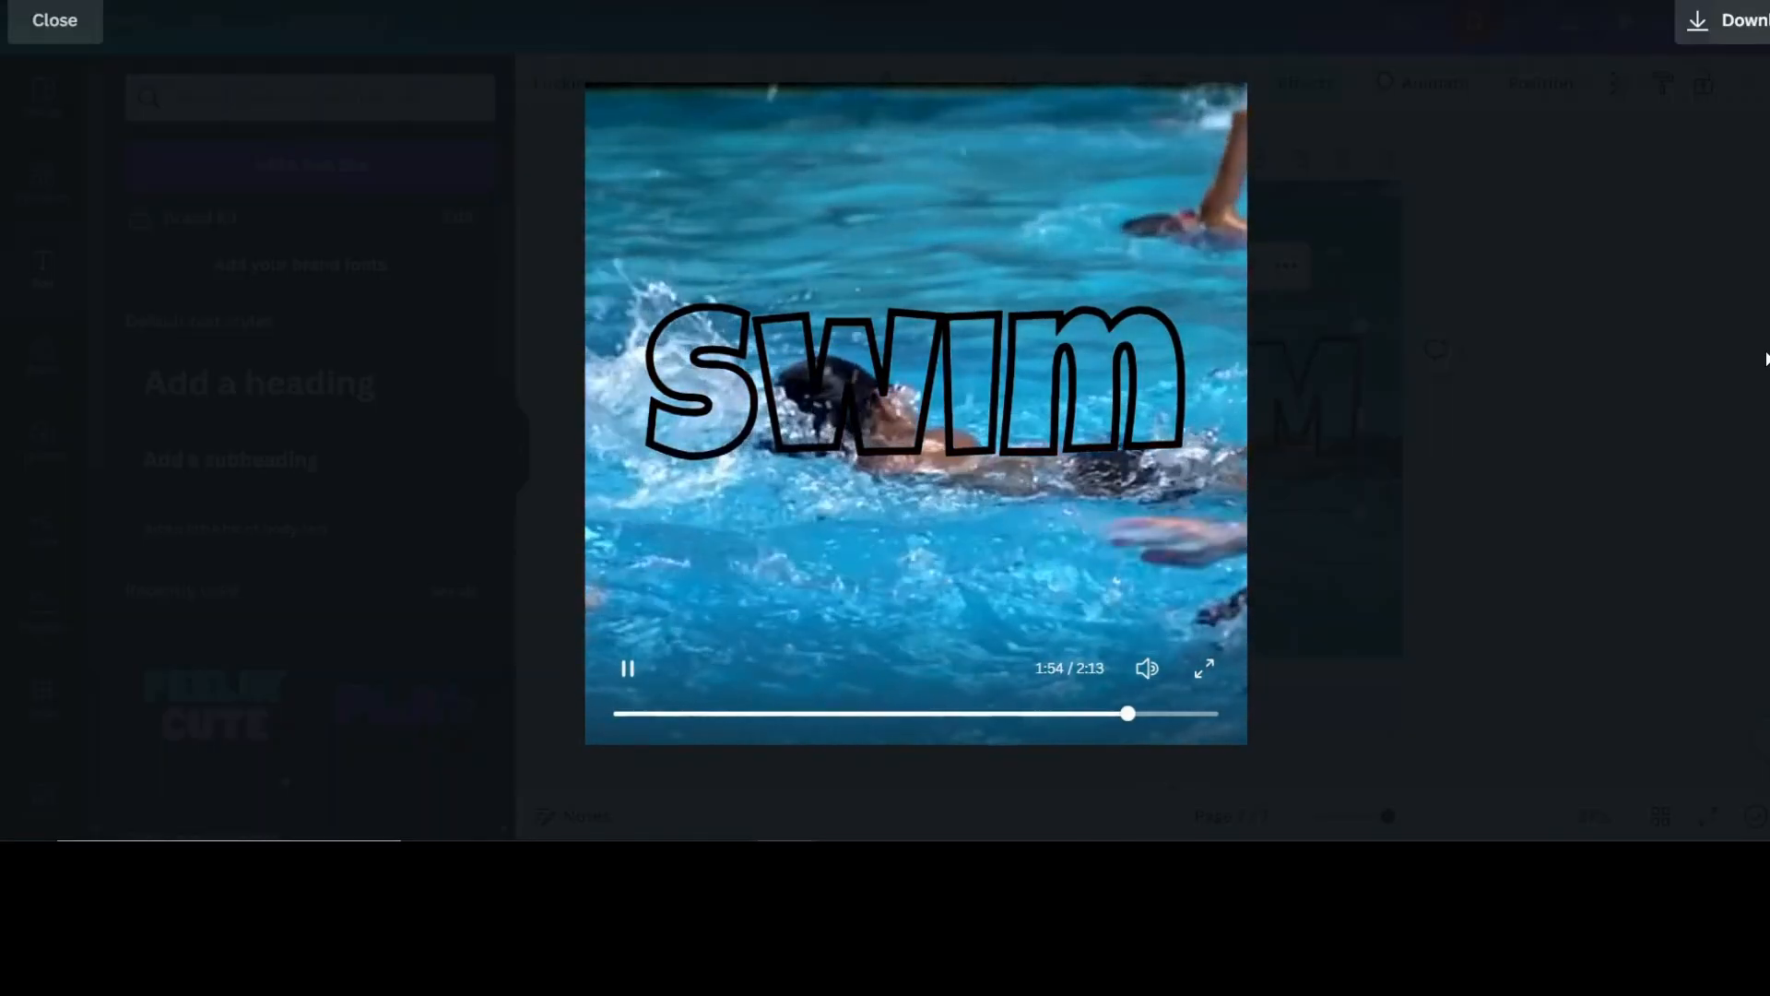